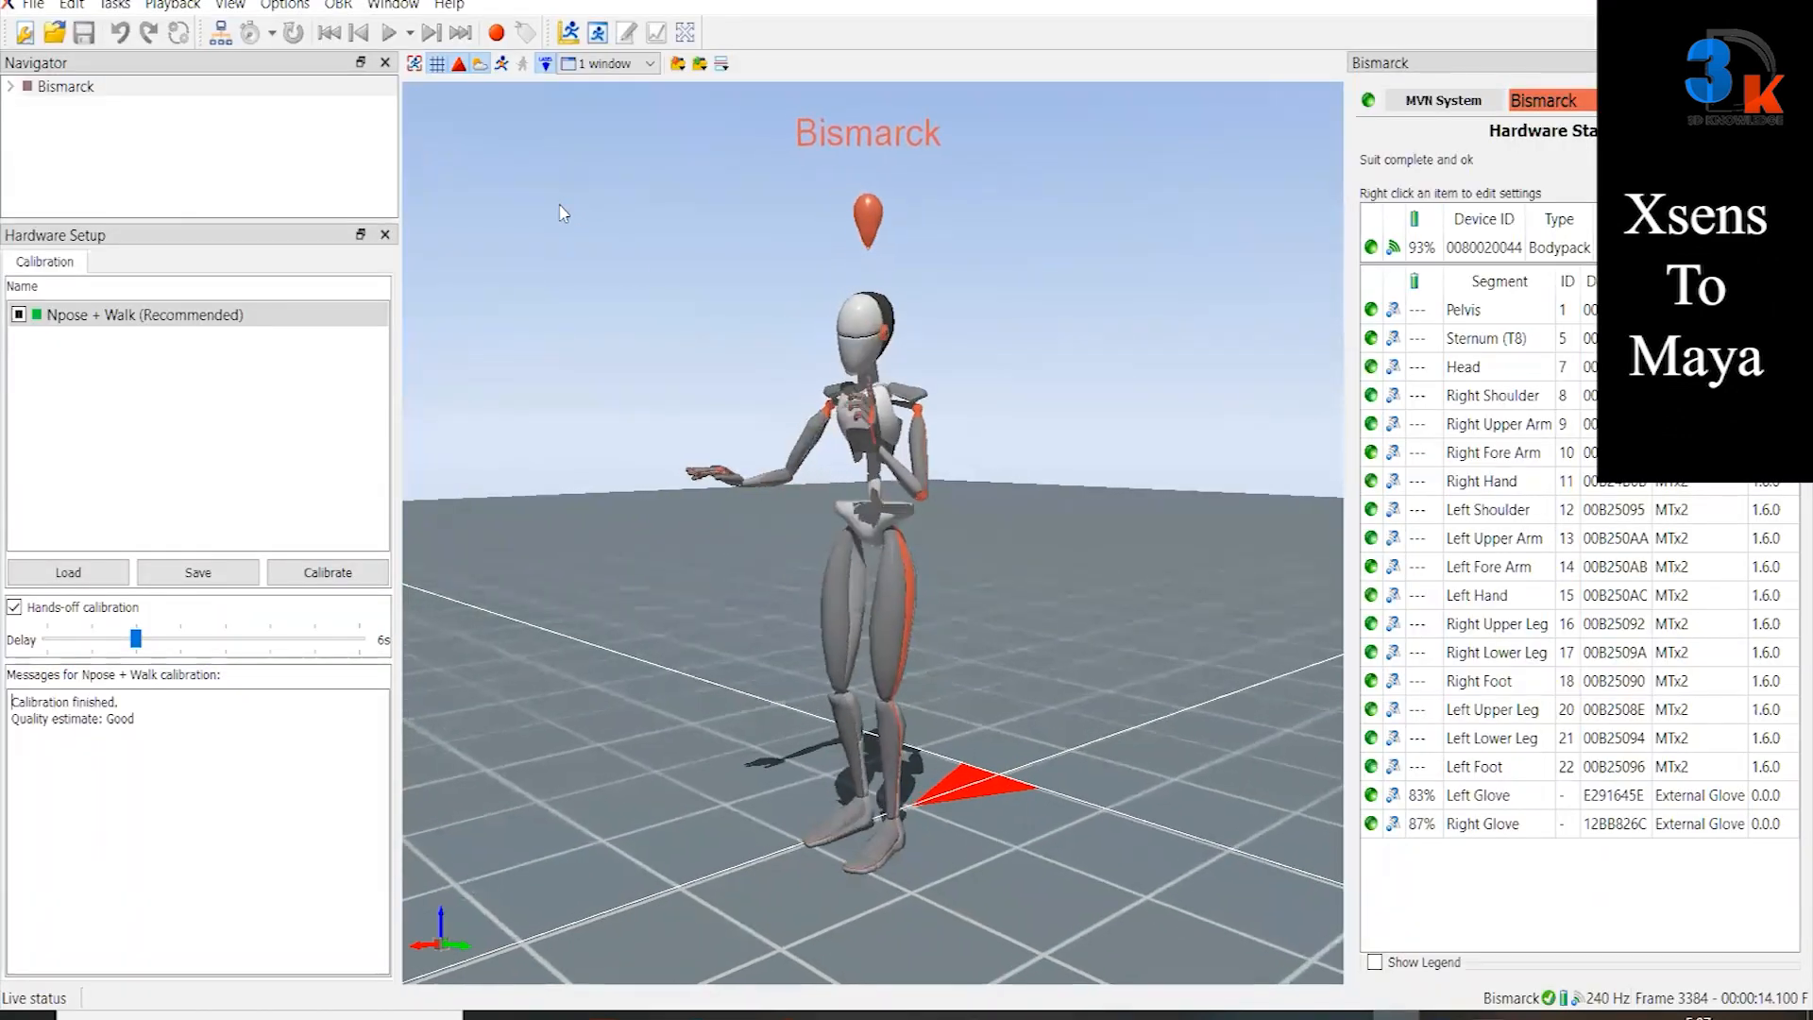
# Step: Review the network streamer's destination and datagram settings for Stream 1
pyautogui.click(223, 36)
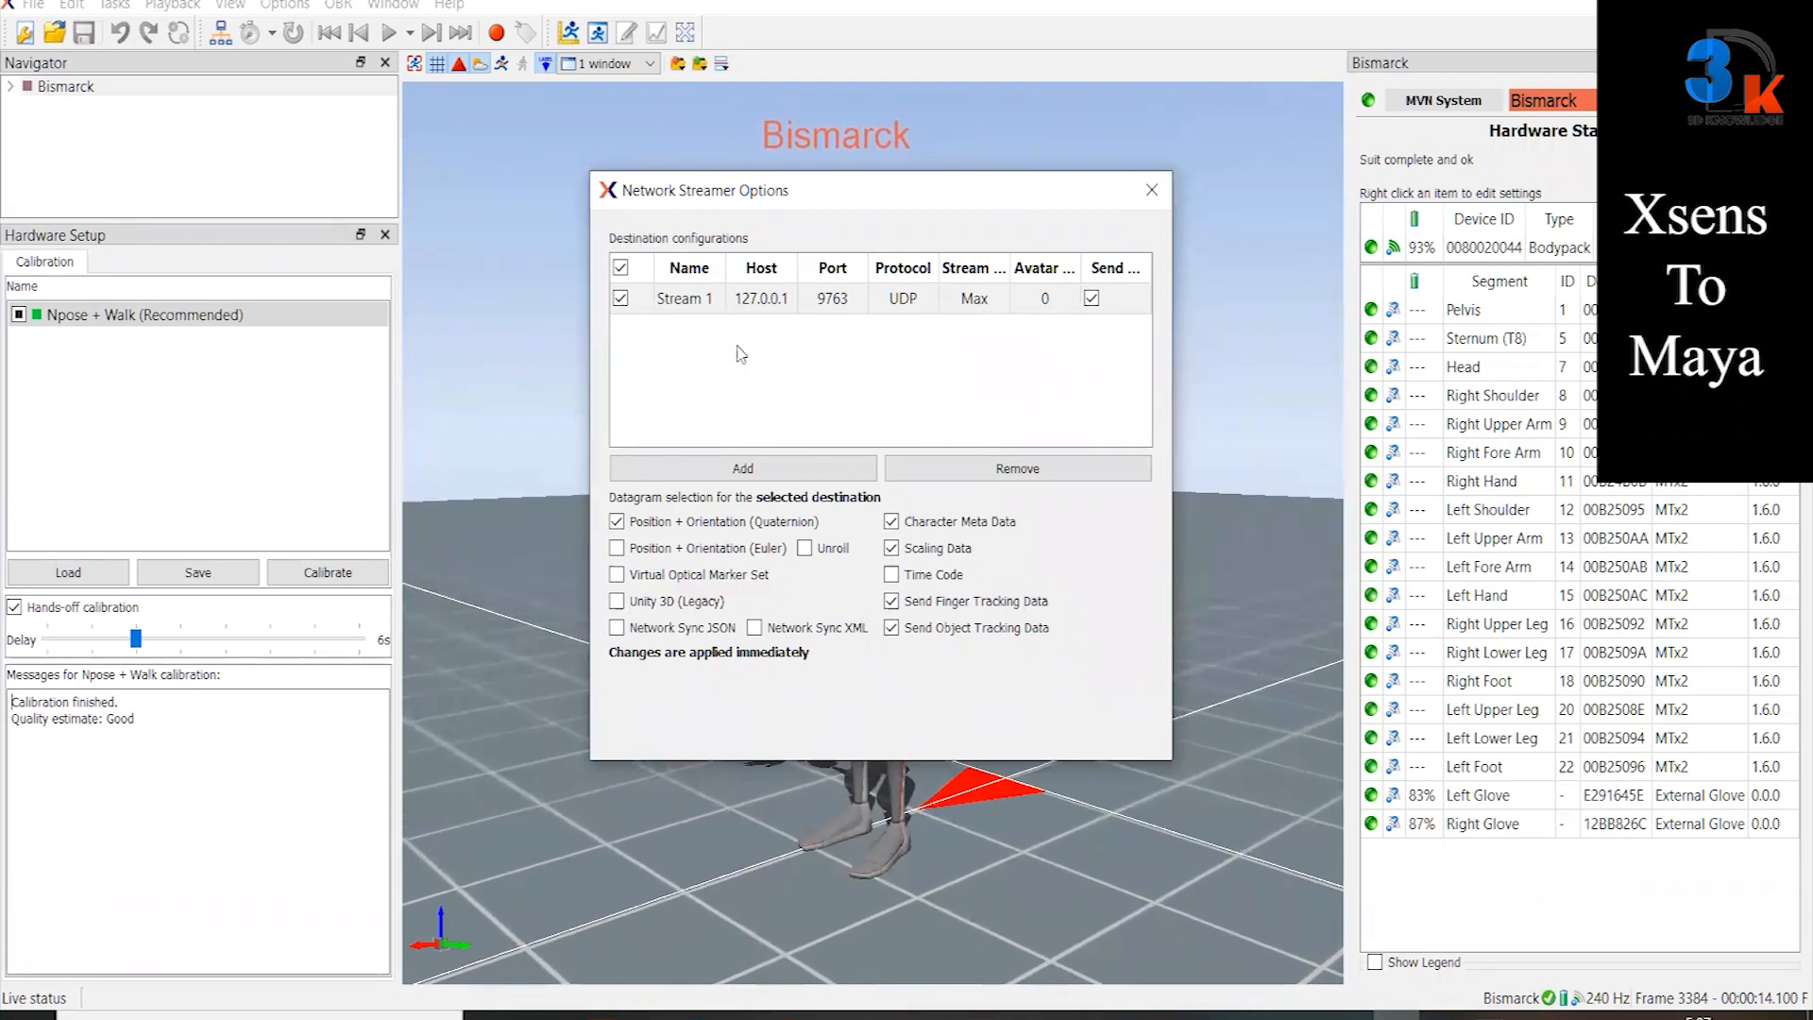
pyautogui.click(1151, 190)
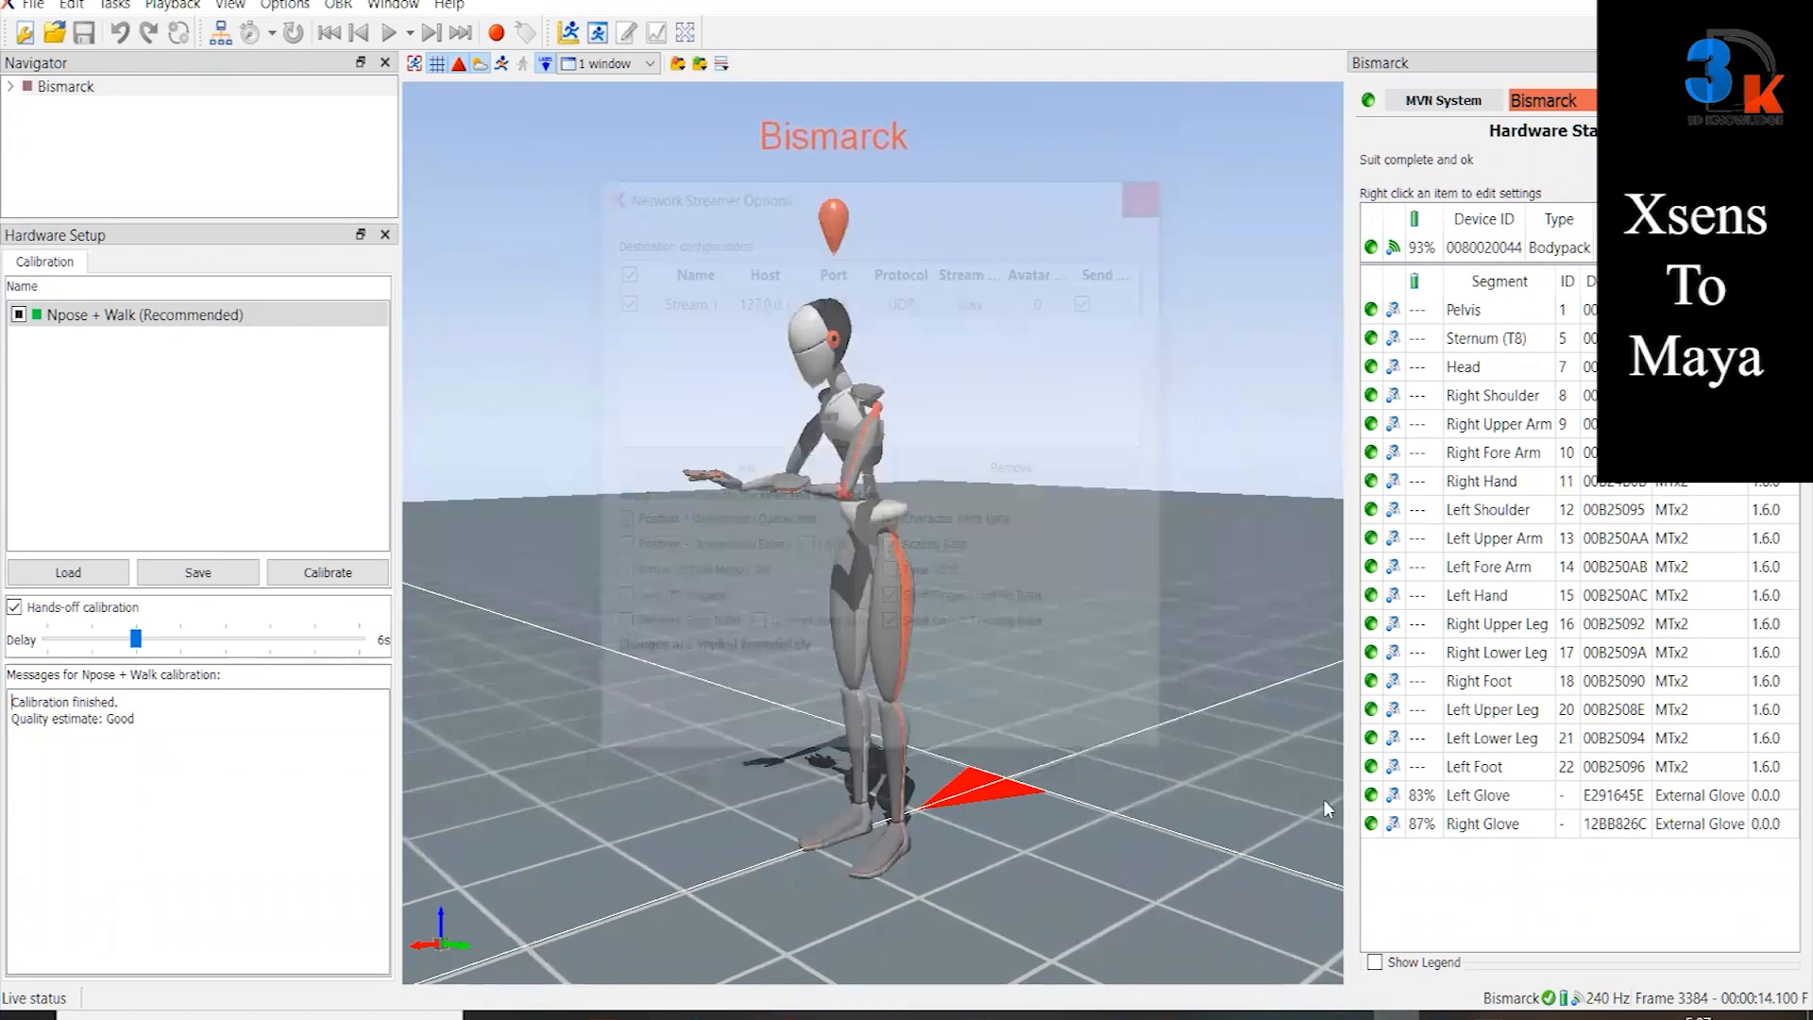
# Step: Switch to Maya and turn on live streaming for the MVN skeleton
pyautogui.moveTo(1487, 1014)
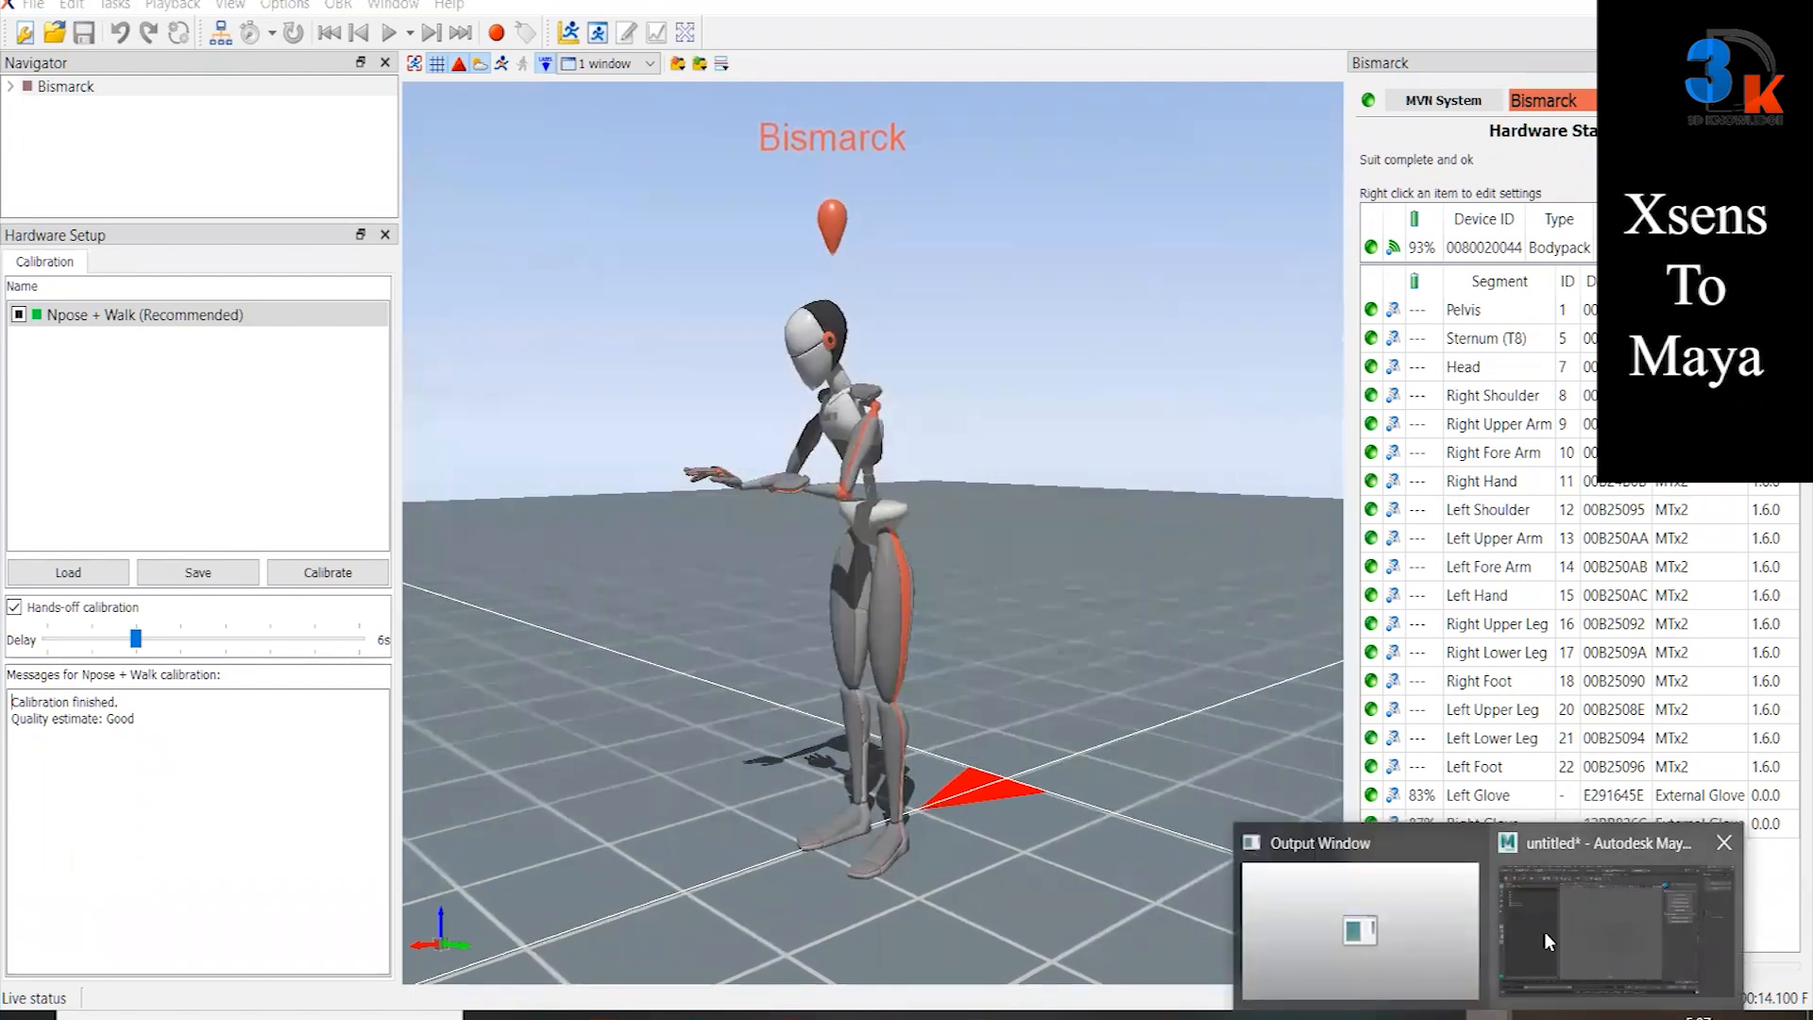
pyautogui.click(1545, 931)
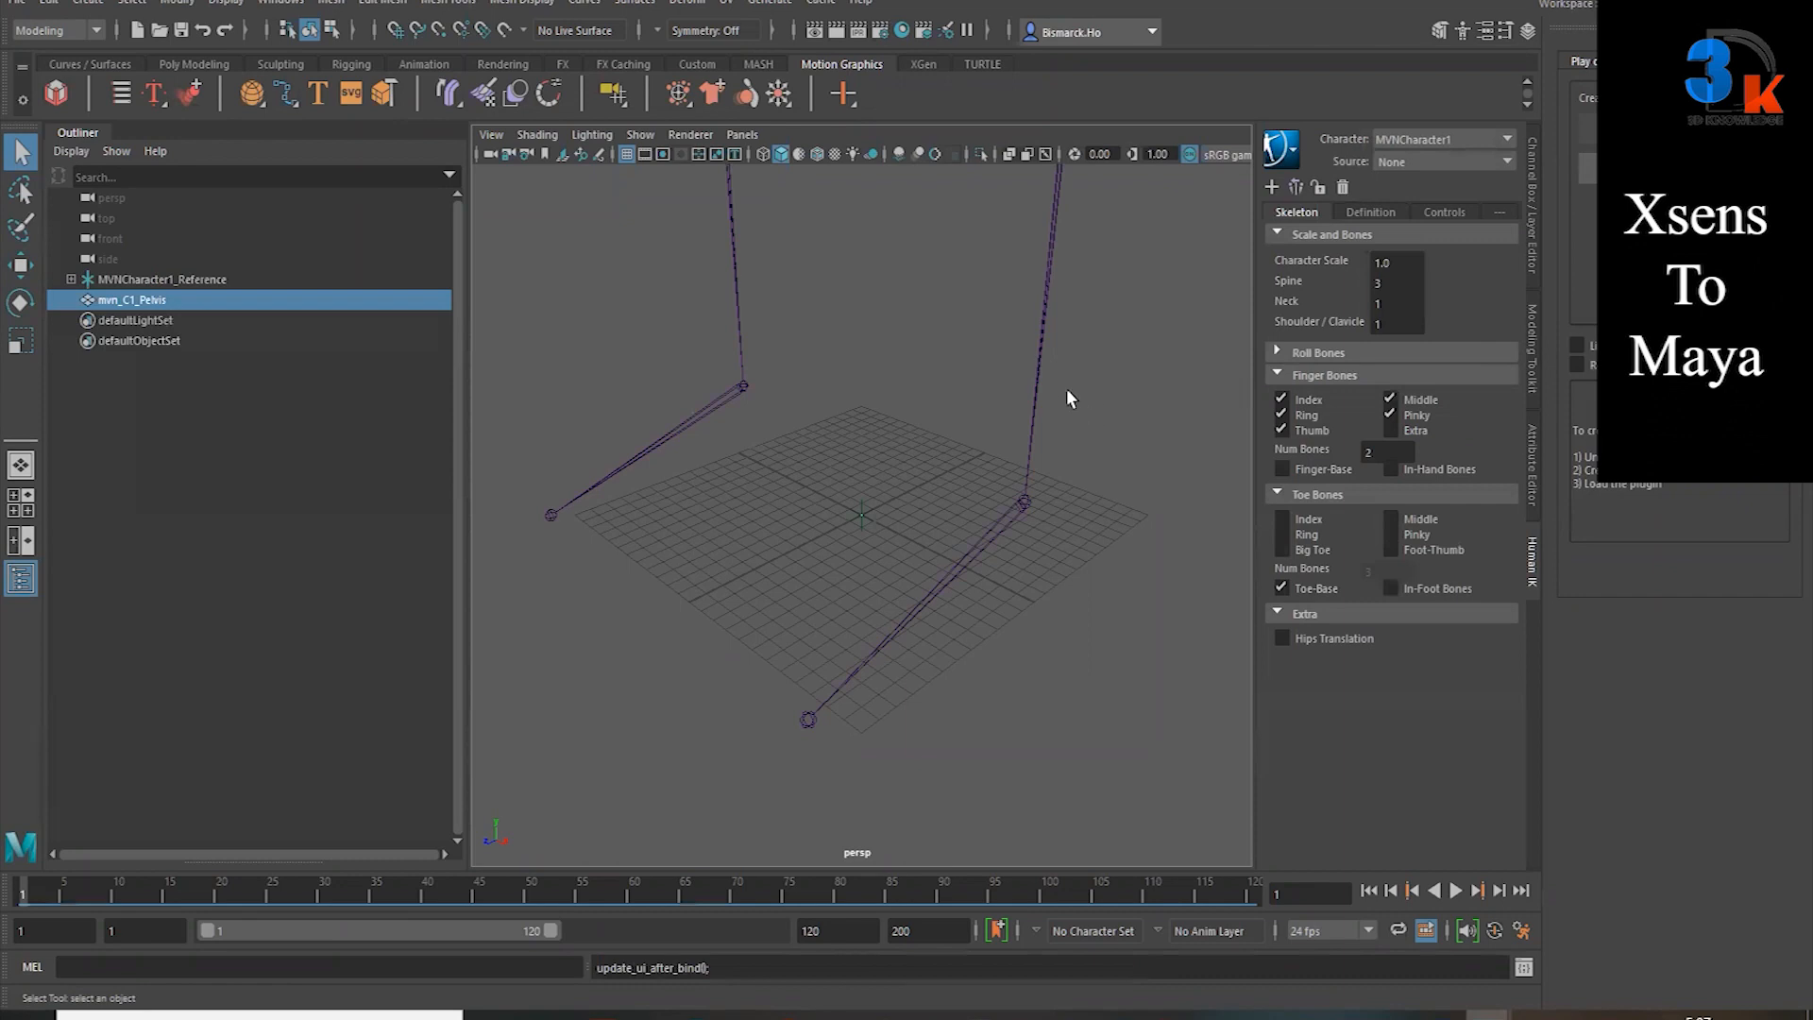
pyautogui.press('a')
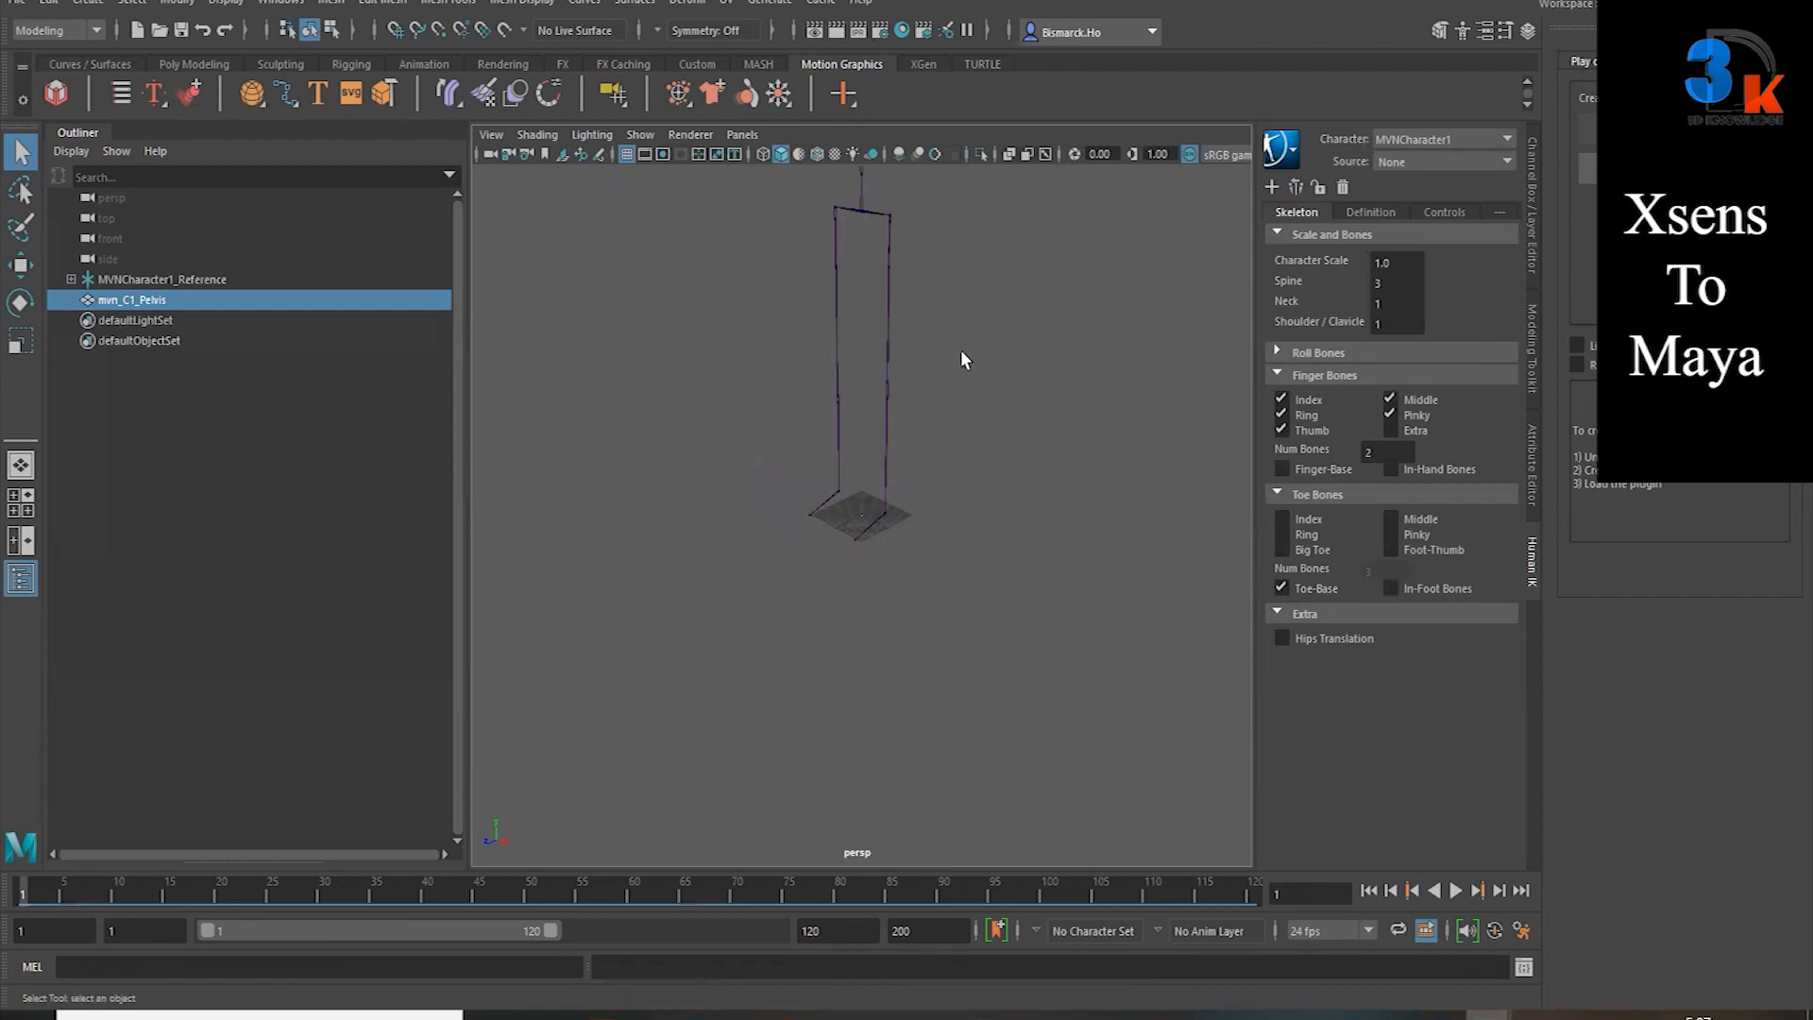
pyautogui.keyDown('alt'); pyautogui.moveTo(961, 351); pyautogui.dragTo(931, 351, button='right'); pyautogui.keyUp('alt')
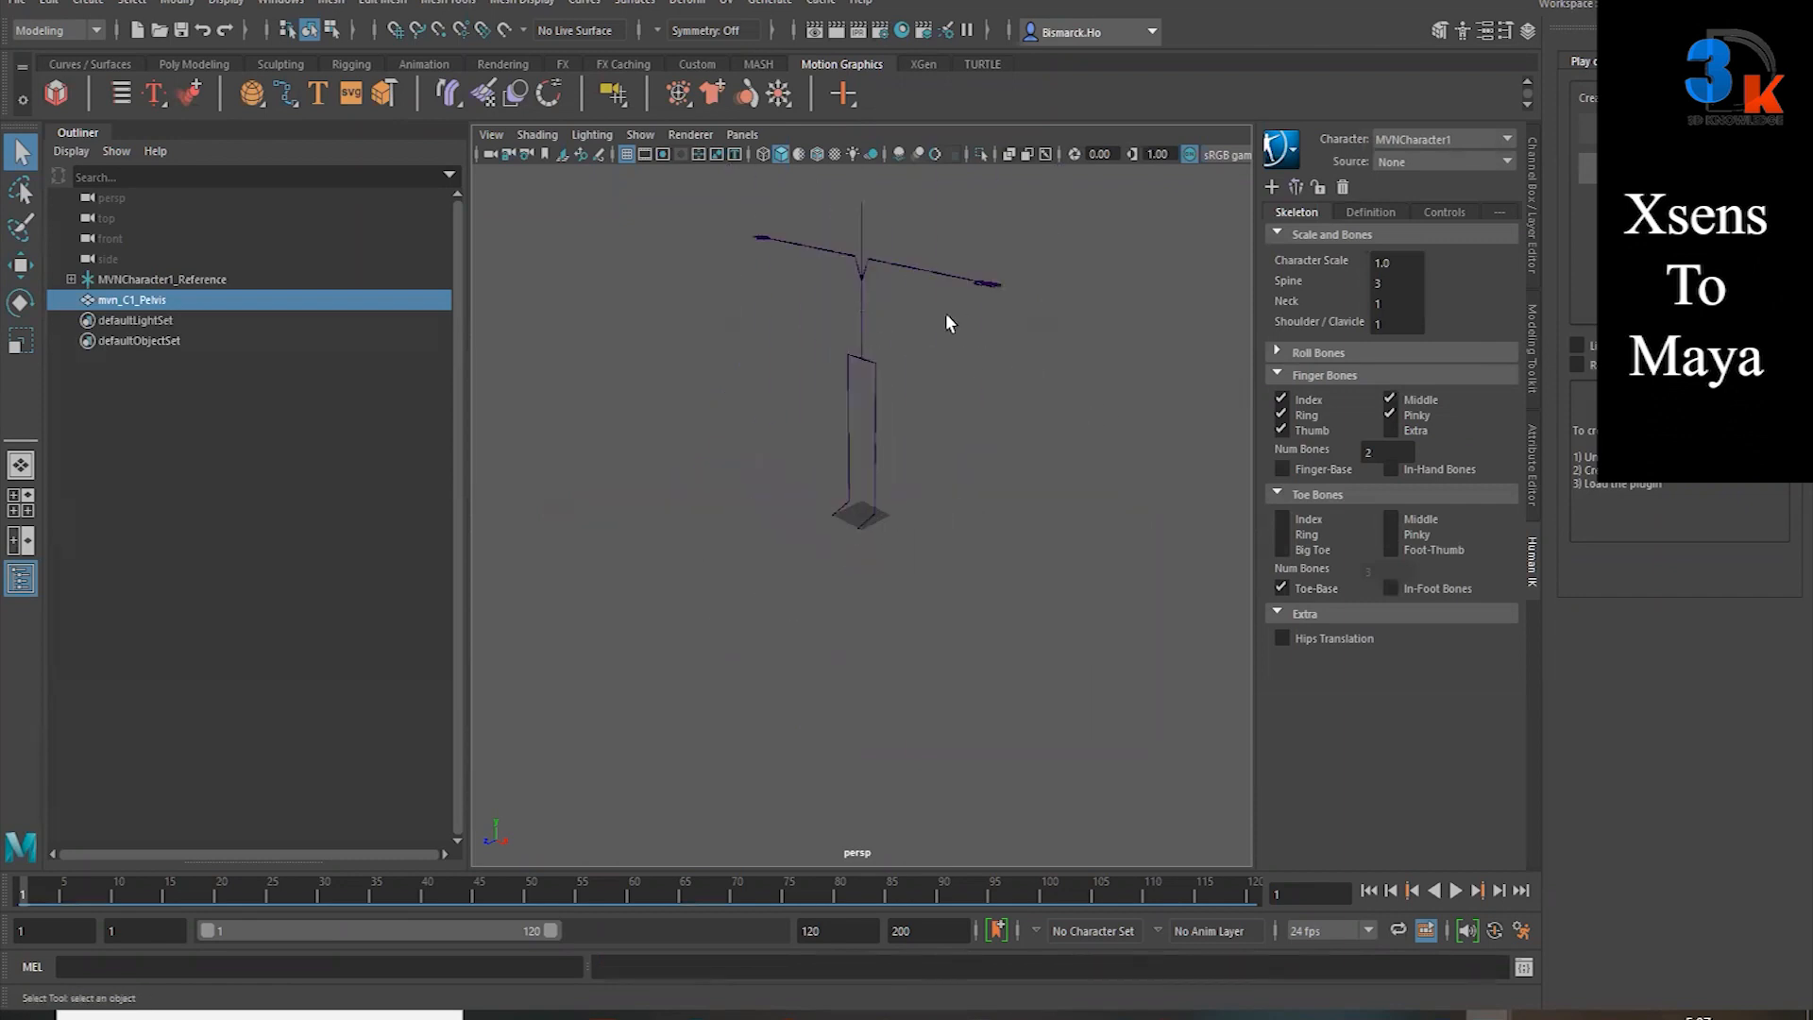
pyautogui.click(1577, 346)
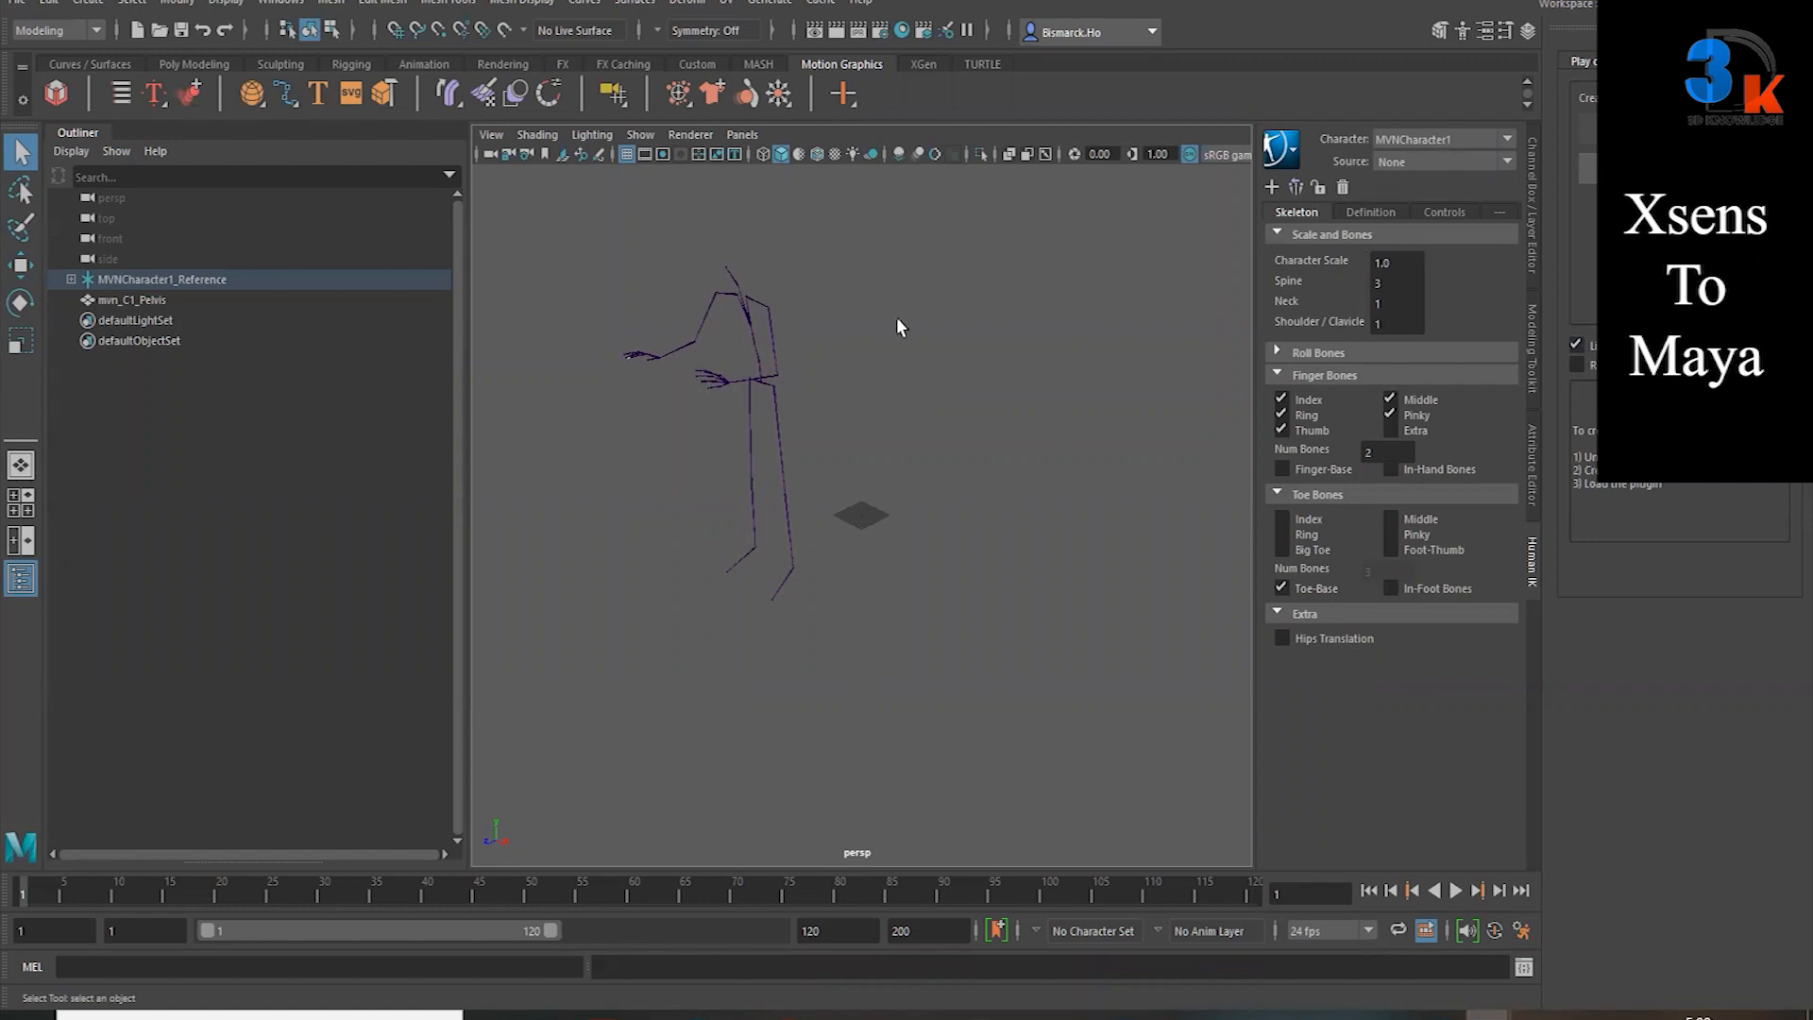
# Step: Import the ball player character model from the project's scenes folder into the scene with the streamed skeleton
pyautogui.click(17, 3)
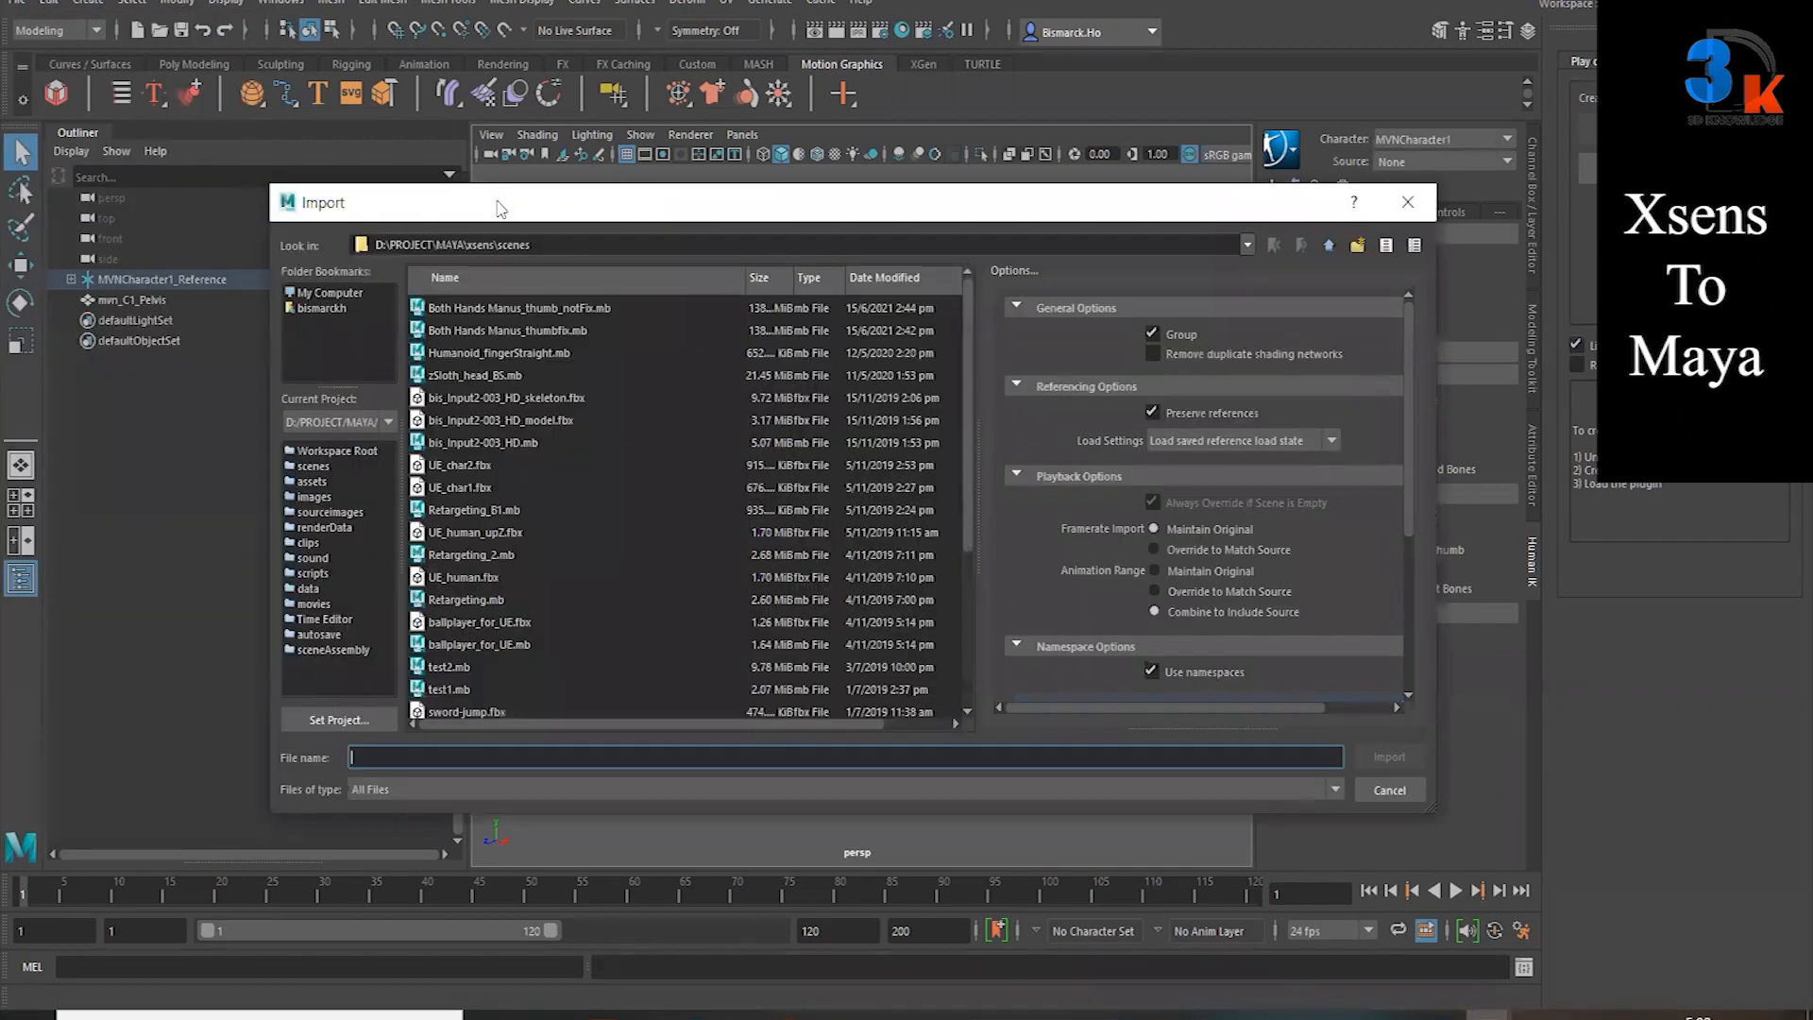
pyautogui.moveTo(559, 194); pyautogui.dragTo(652, 182)
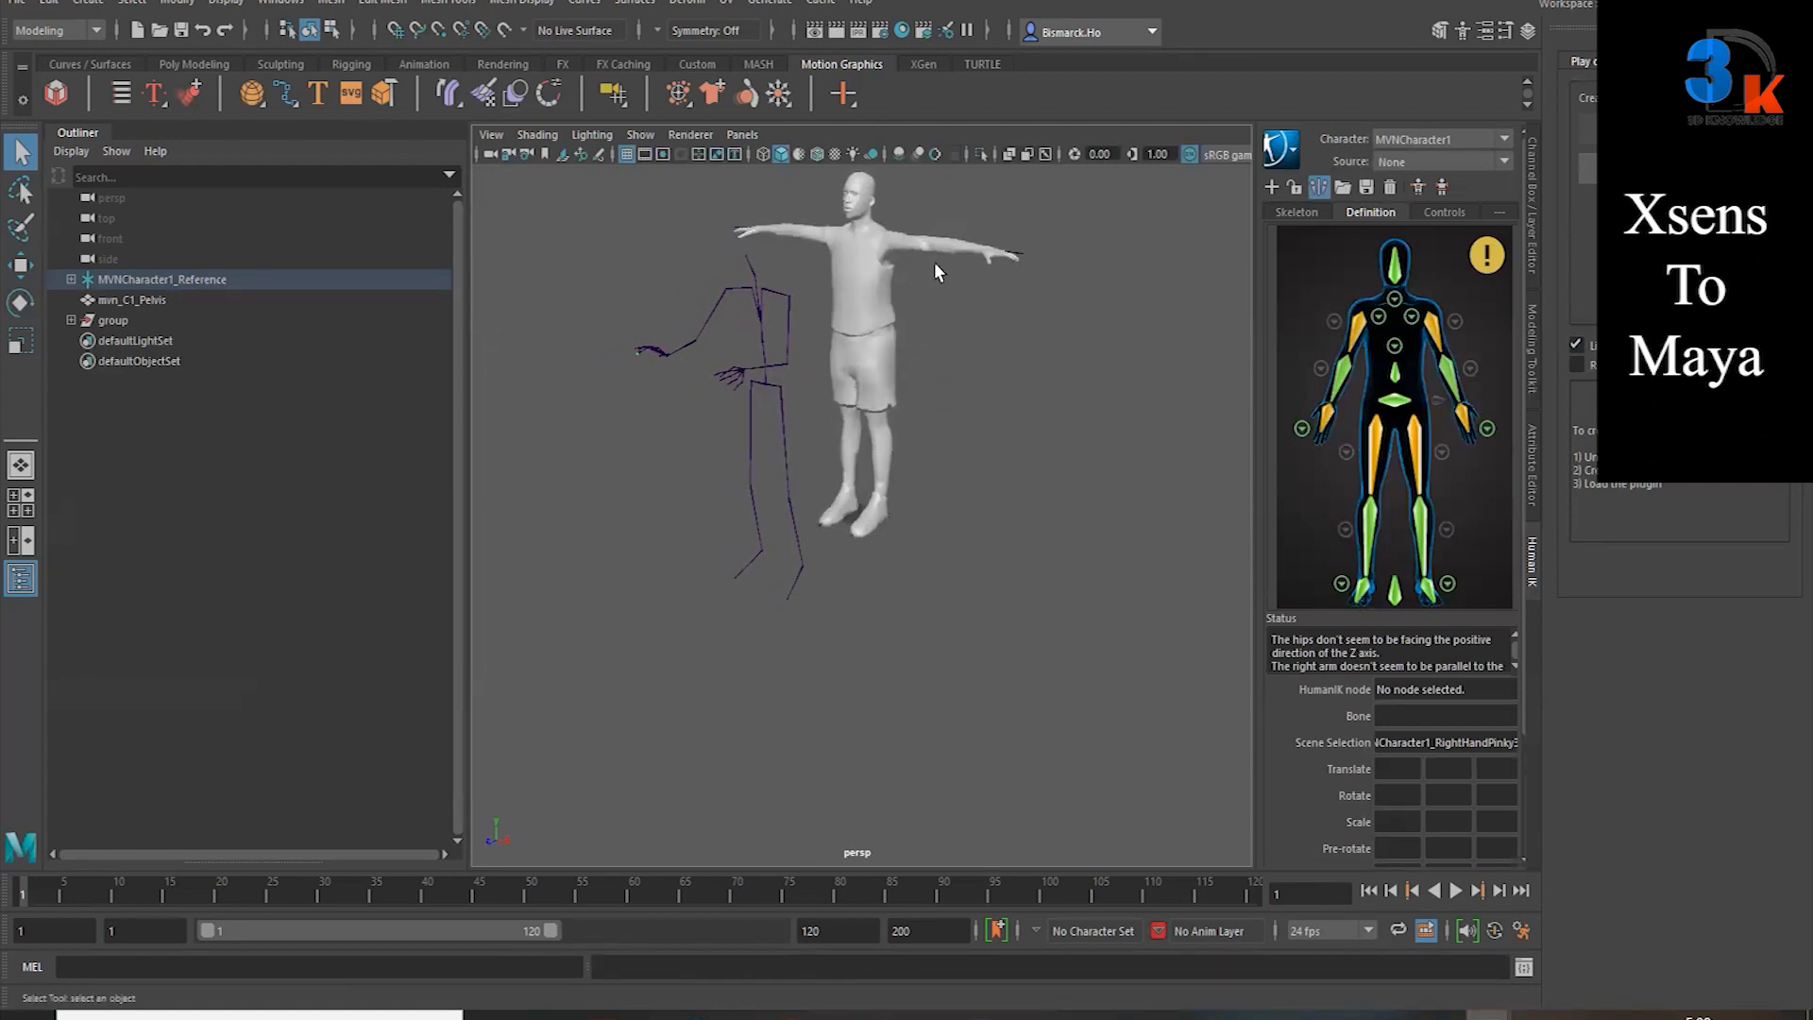
pyautogui.scroll(3, 931, 285)
pyautogui.scroll(-4, 943, 285)
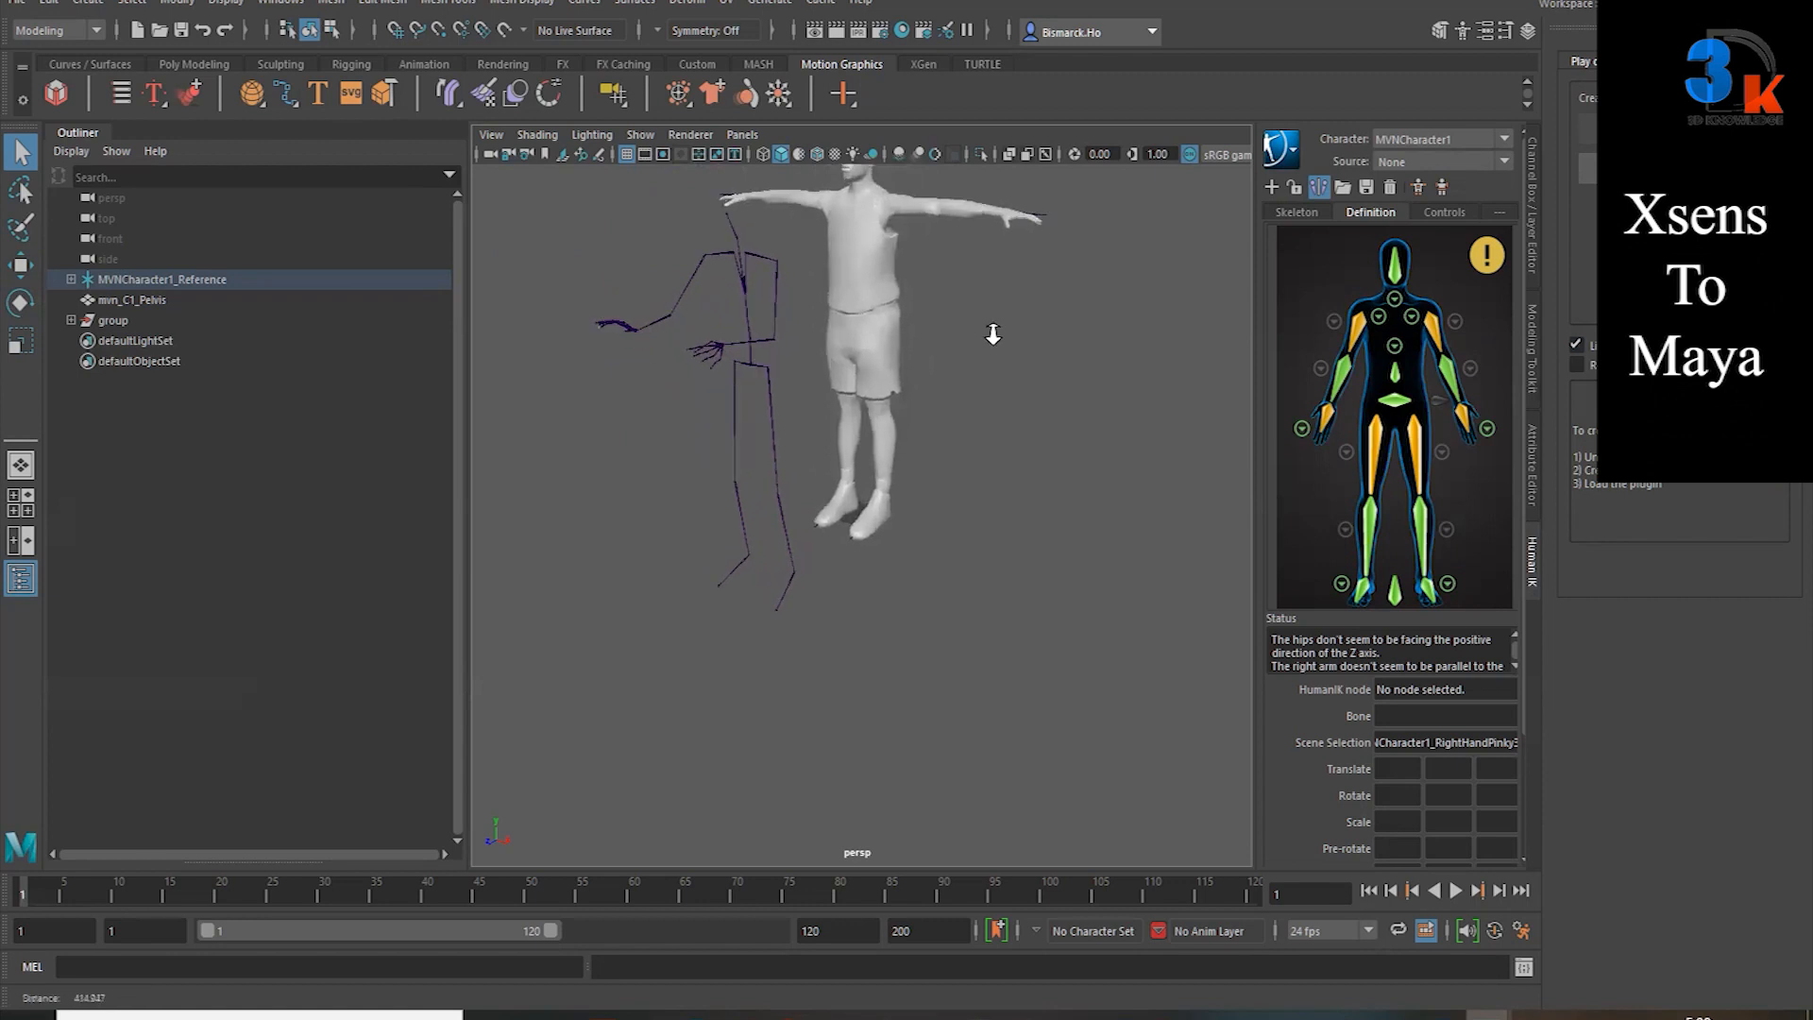
pyautogui.moveTo(1008, 303)
pyautogui.keyDown('alt'); pyautogui.mouseDown()
pyautogui.moveTo(1020, 396)
pyautogui.moveTo(1012, 324)
pyautogui.moveTo(1058, 279)
pyautogui.moveTo(1023, 377)
pyautogui.moveTo(991, 303)
pyautogui.mouseUp(); pyautogui.keyUp('alt')
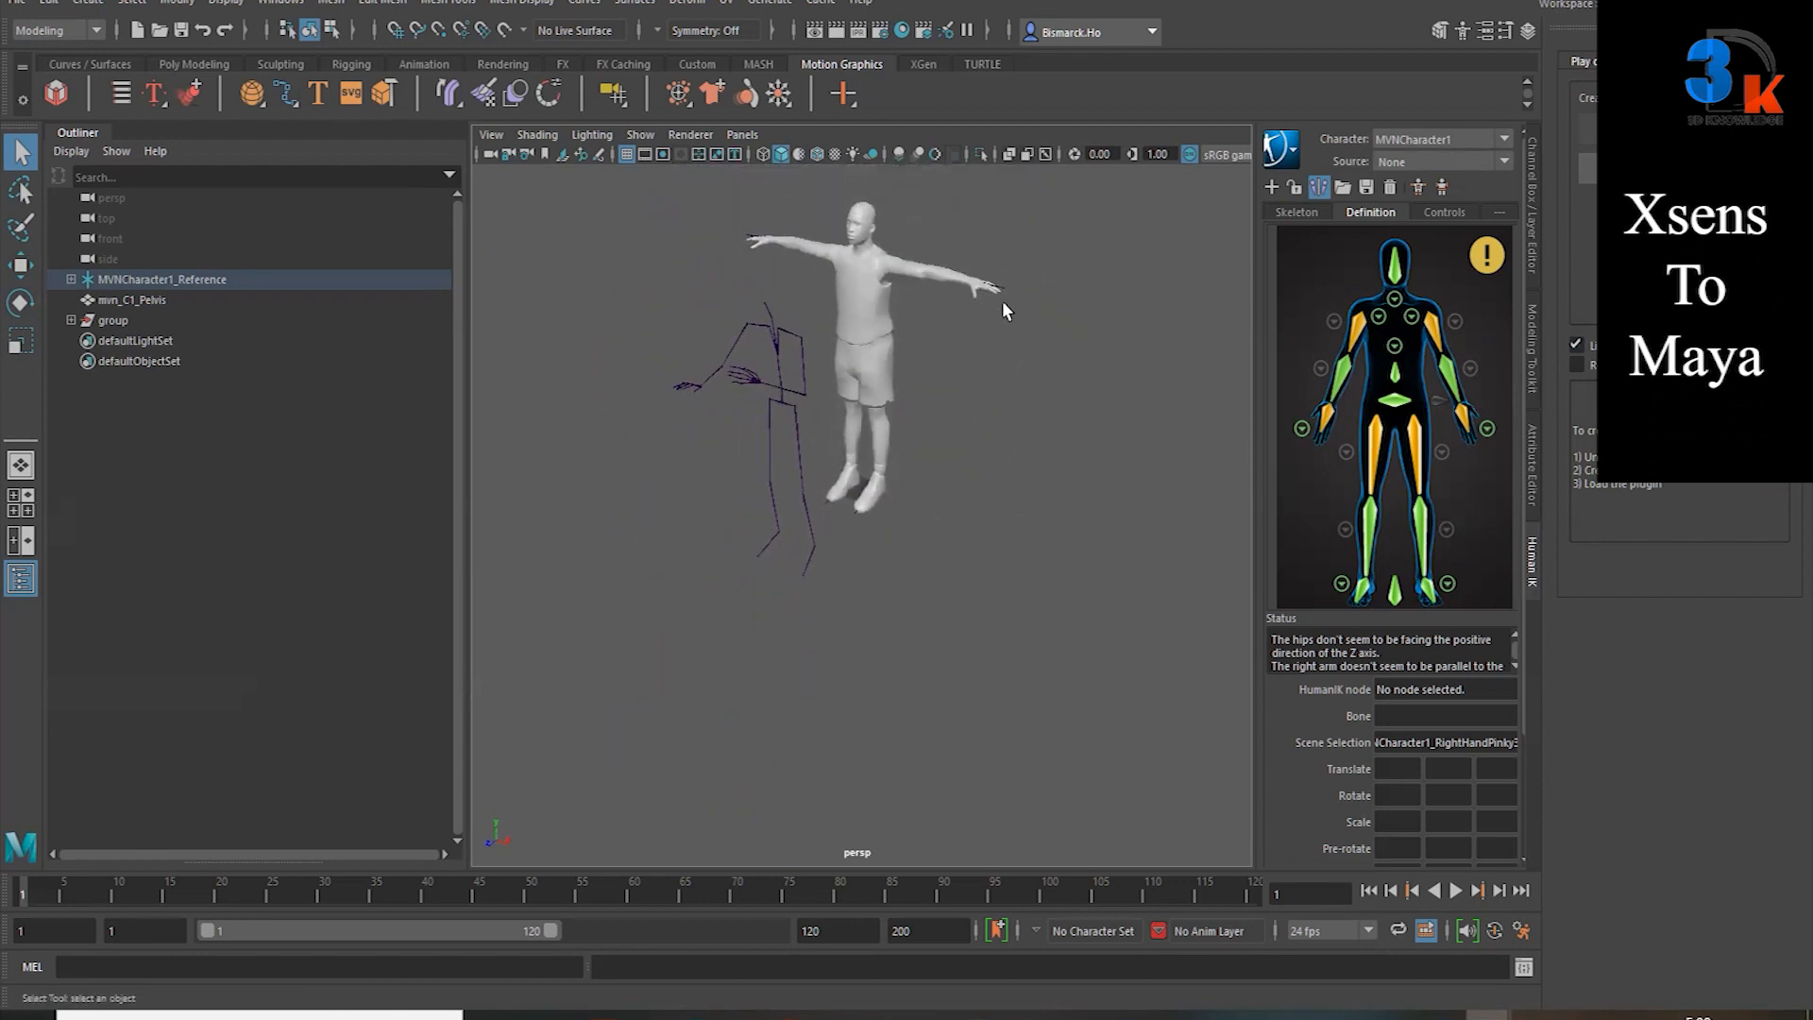
# Step: Retarget the streamed motion by choosing the BBalPlayer HumanIK character and setting its source to MVNCharacter1
pyautogui.click(1437, 158)
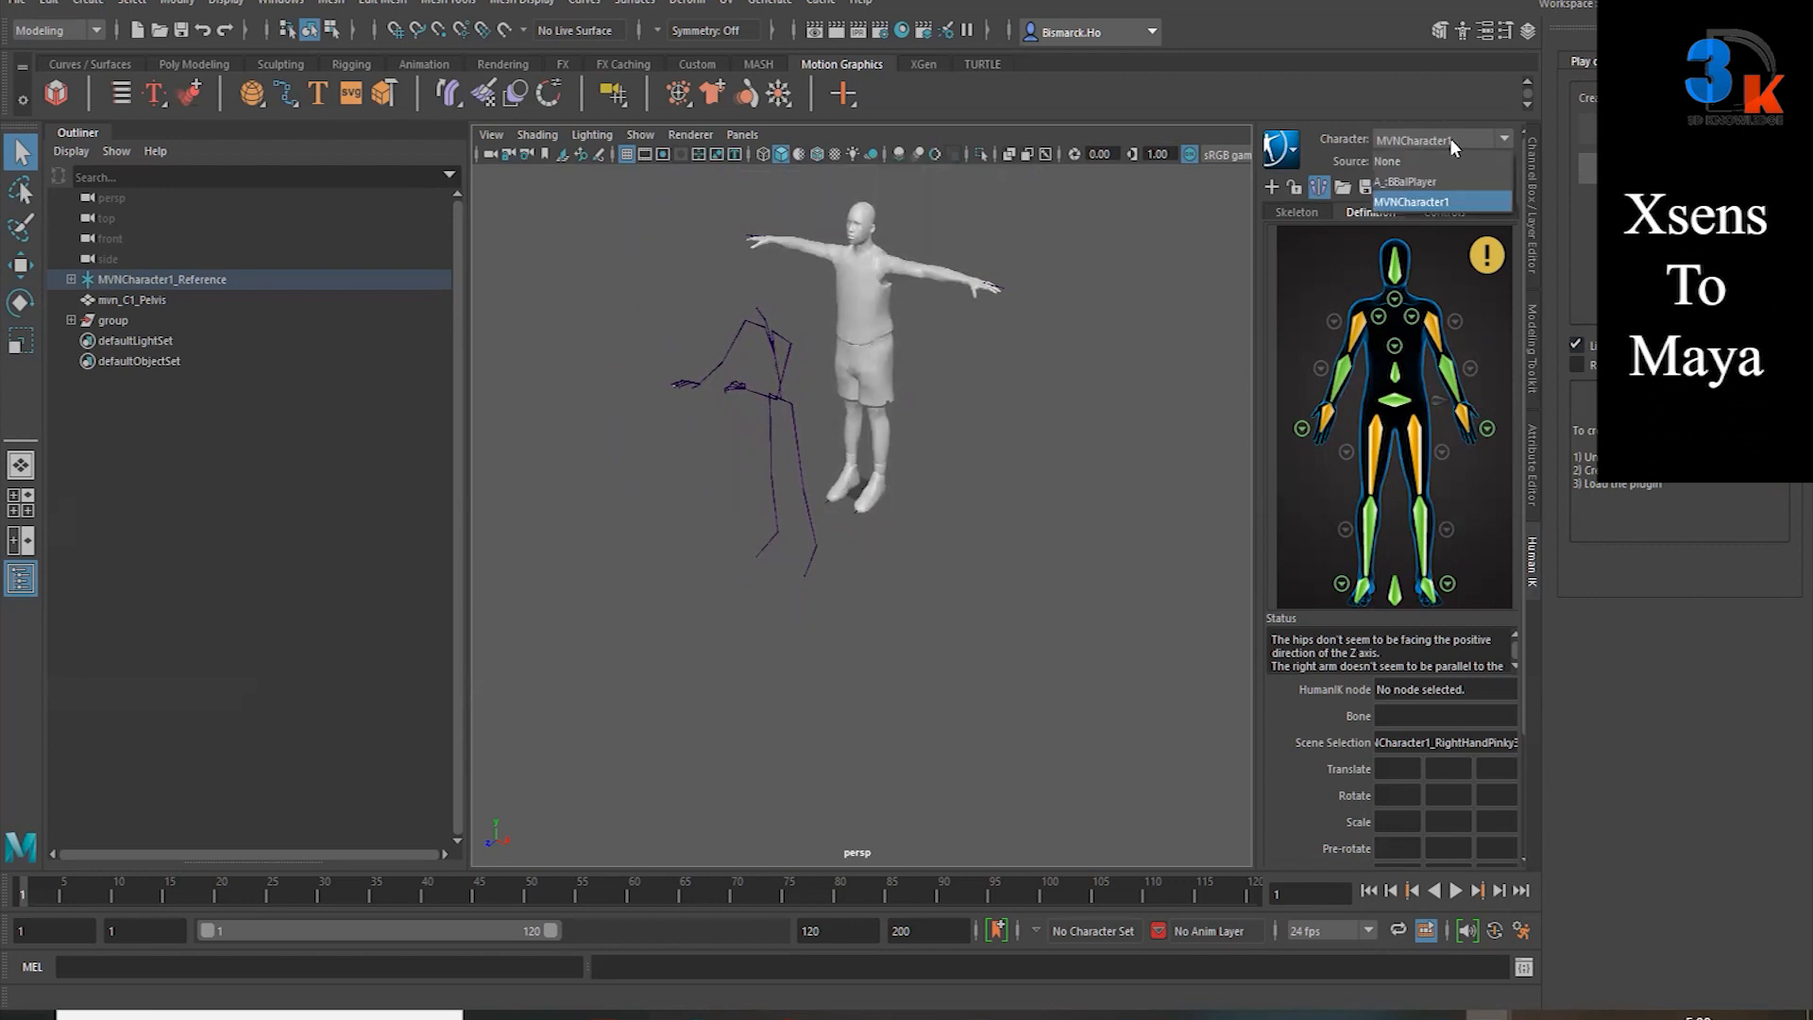
pyautogui.click(1407, 180)
pyautogui.click(1337, 212)
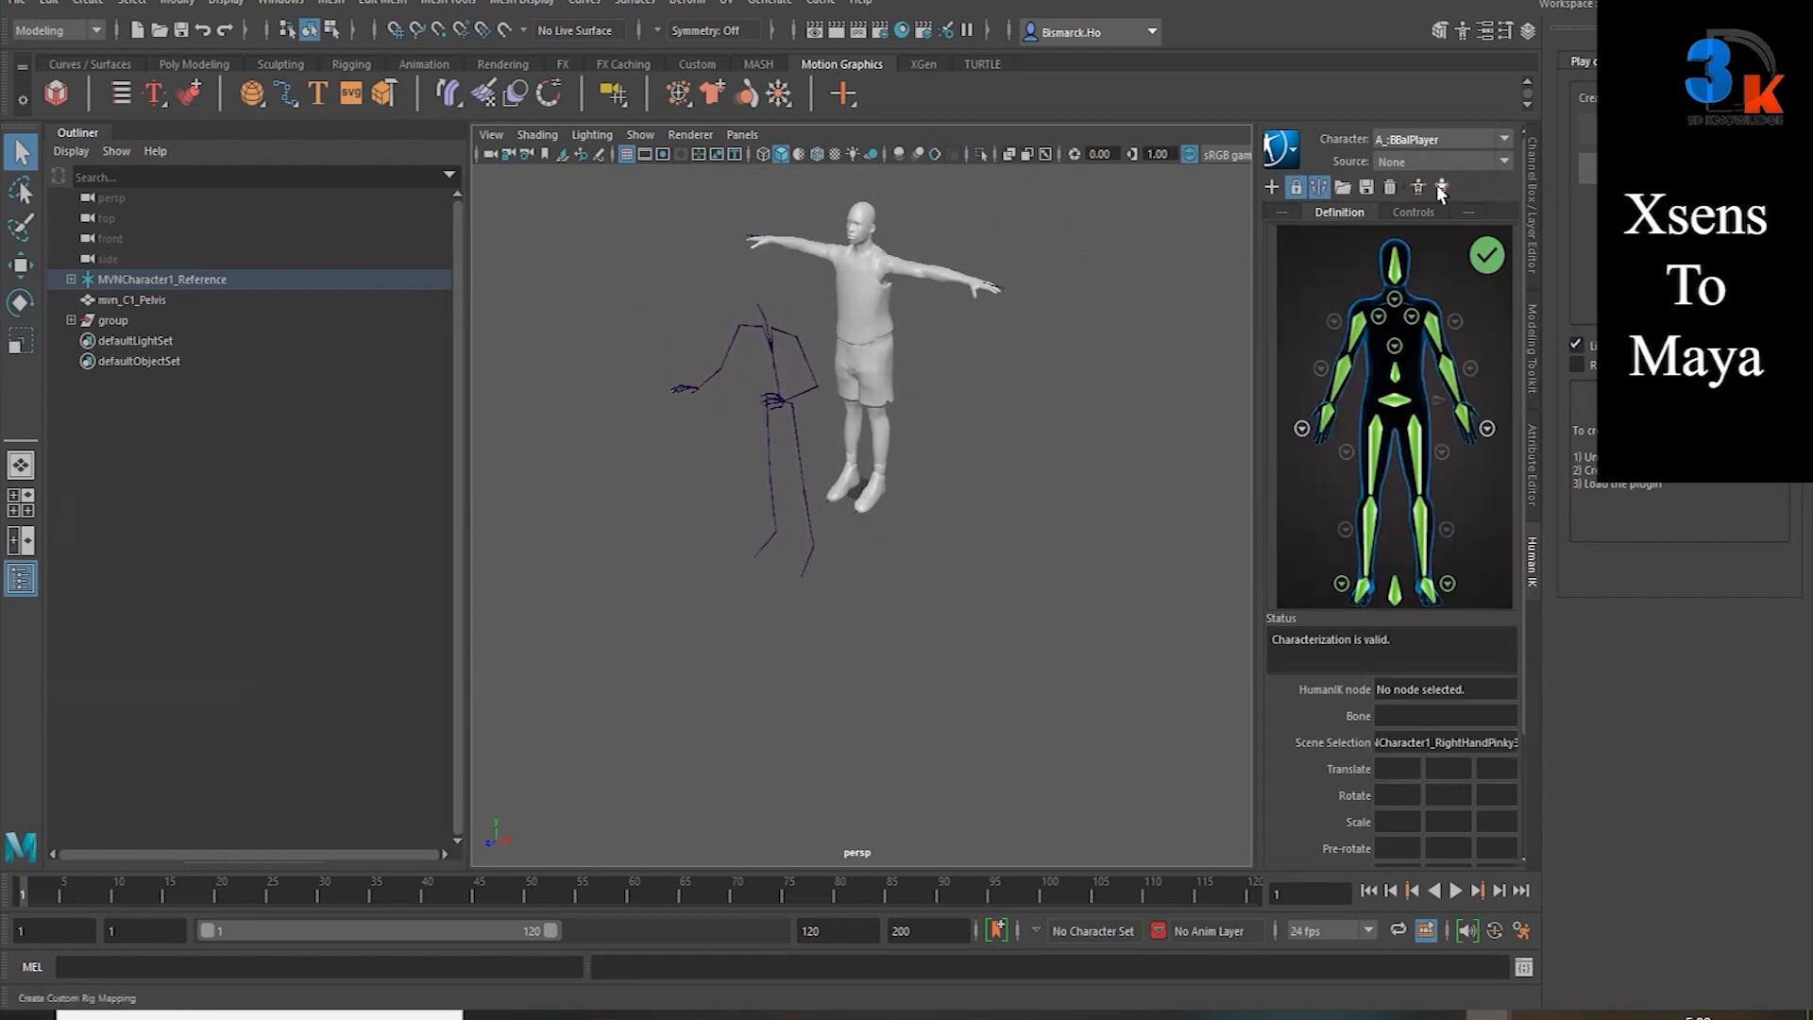
pyautogui.click(1504, 162)
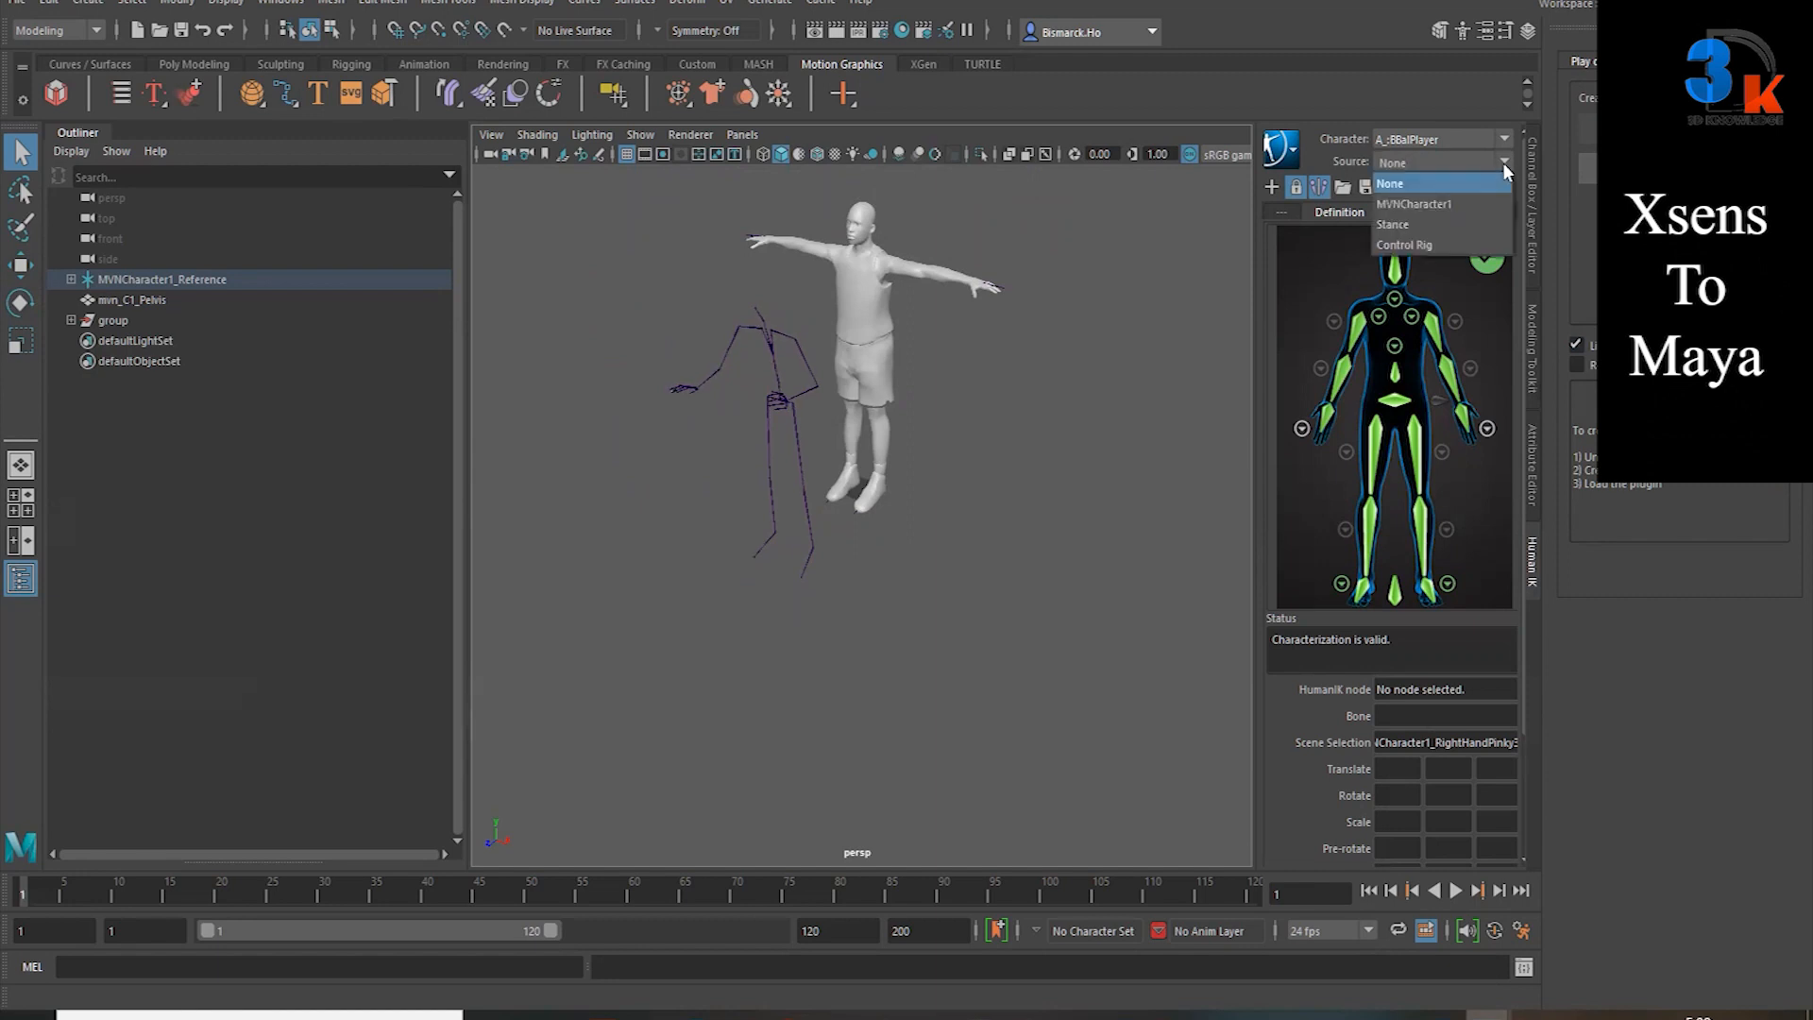
pyautogui.click(1421, 204)
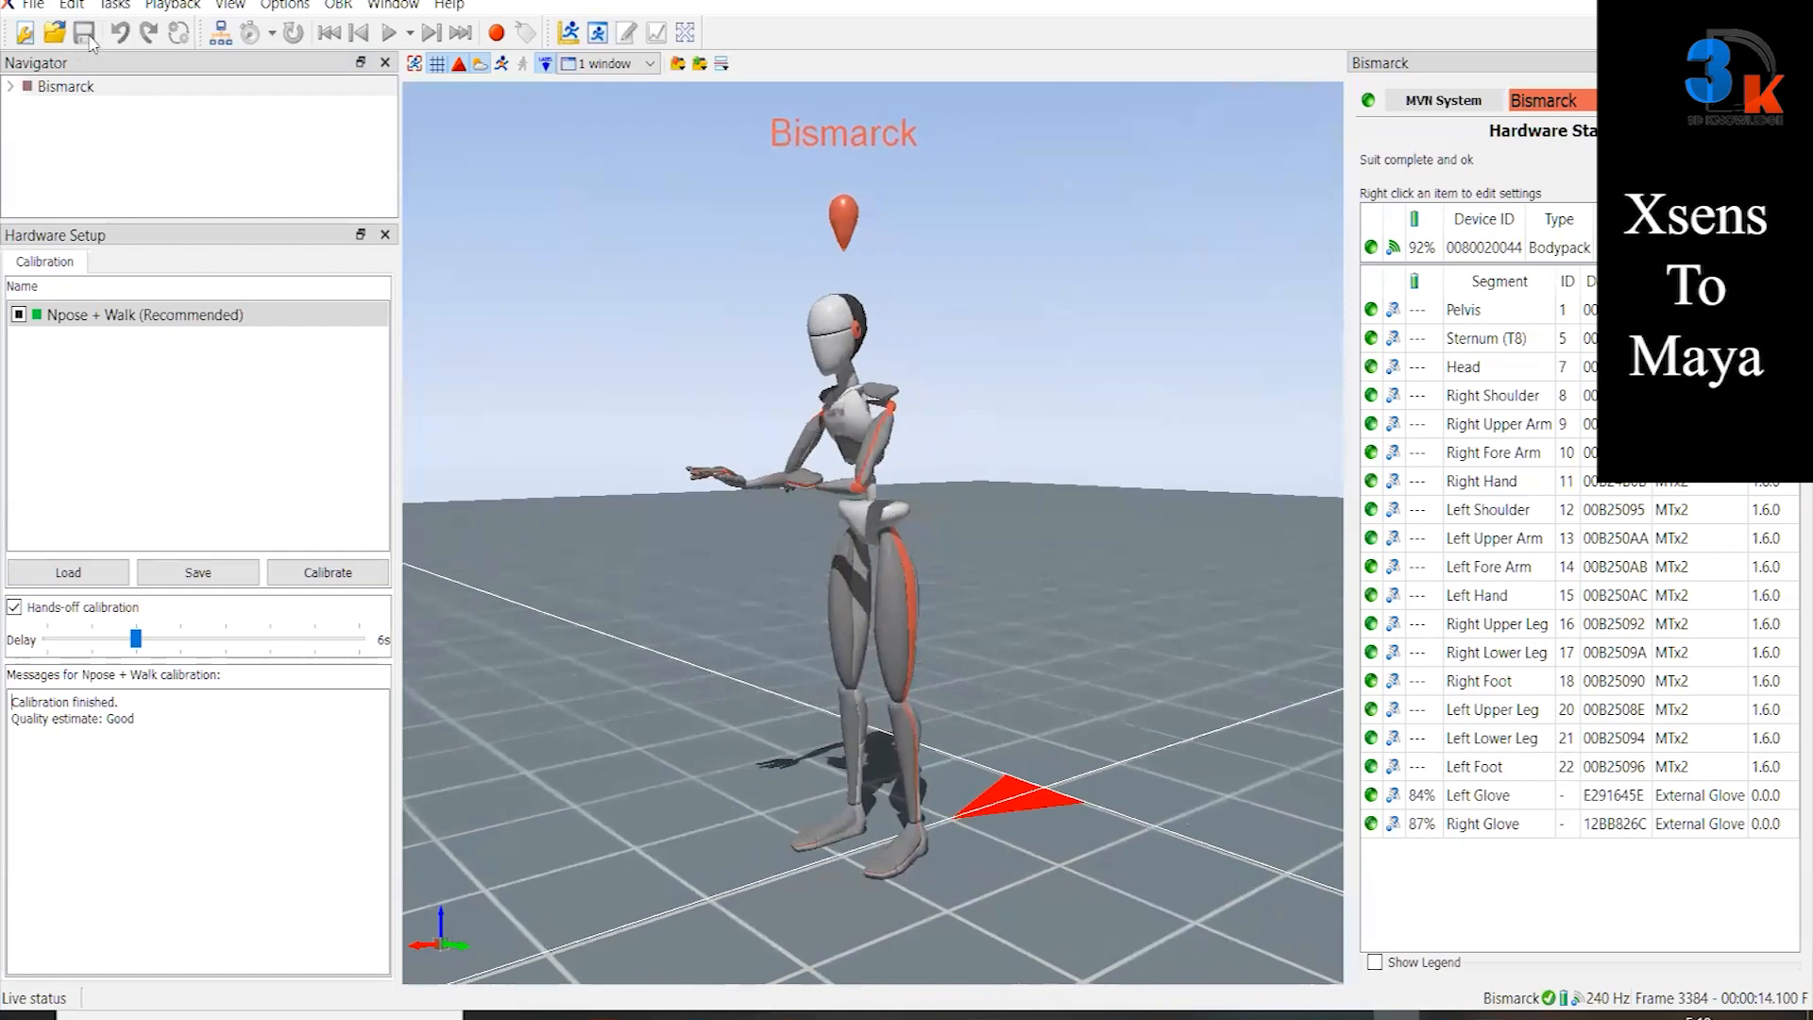
# Step: Open the recording demo_210705-001.mvn from the MOCAP folder
pyautogui.click(54, 35)
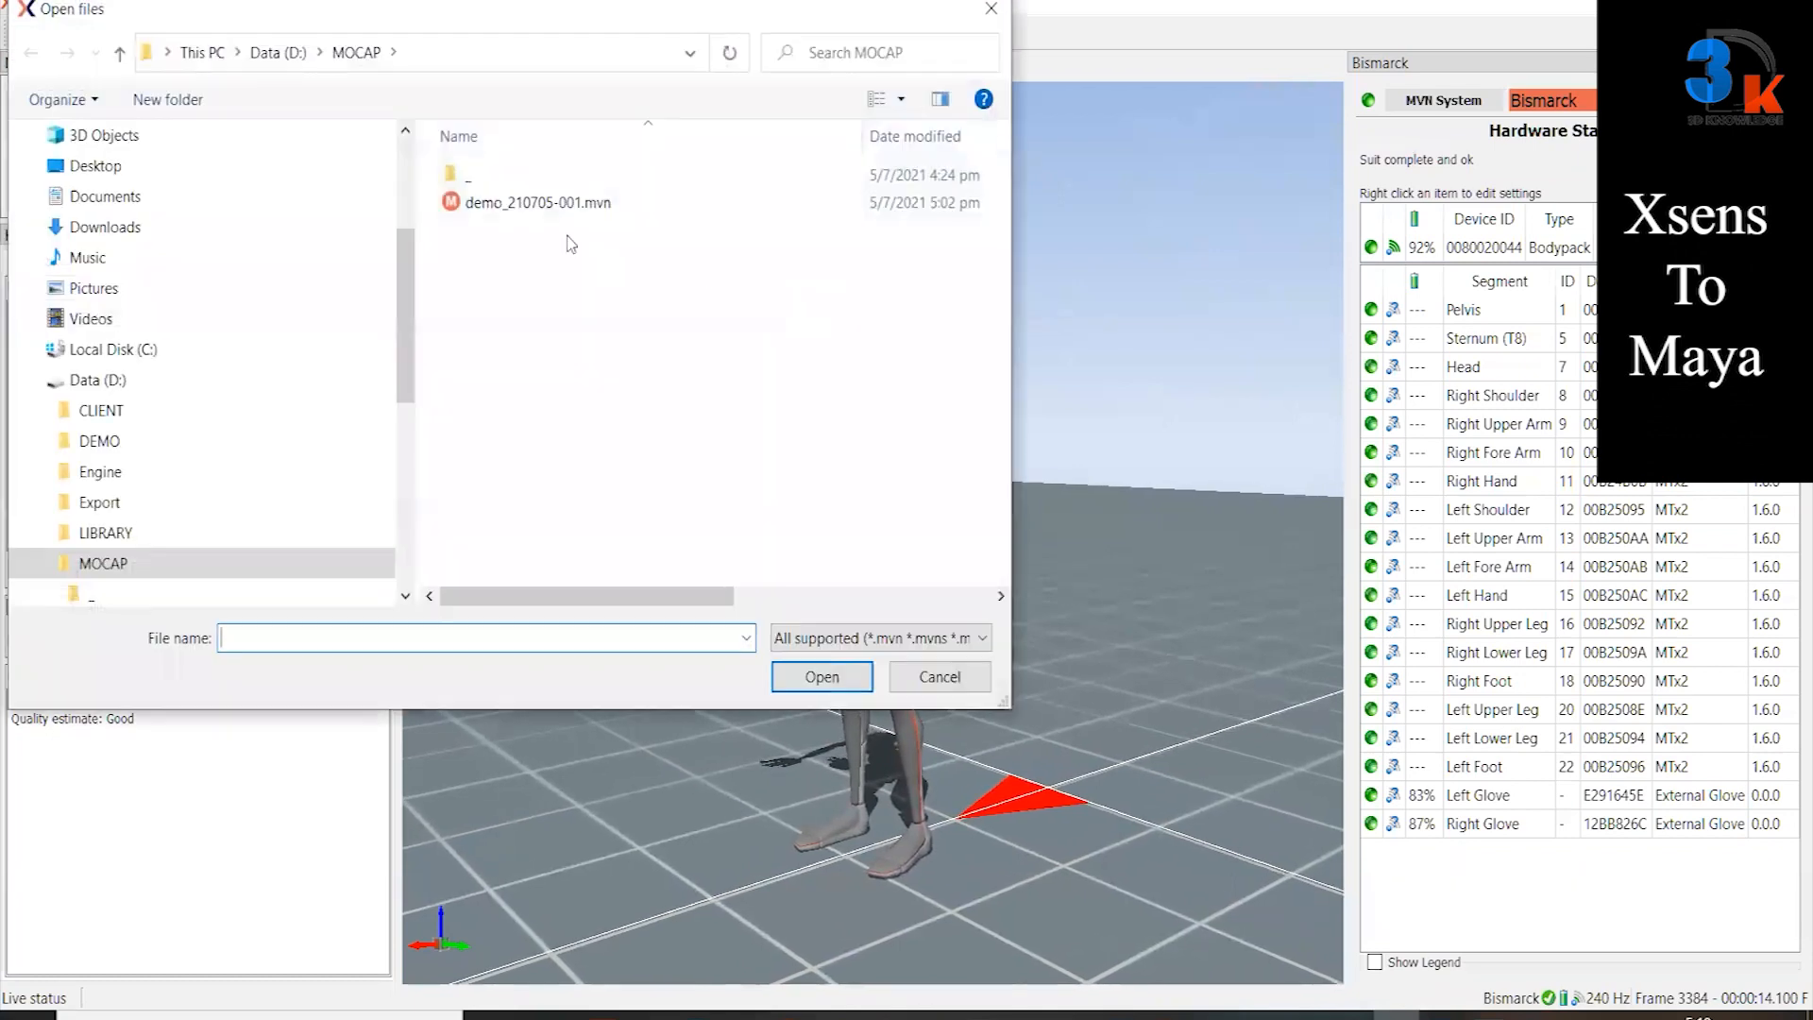
pyautogui.click(547, 202)
pyautogui.click(822, 676)
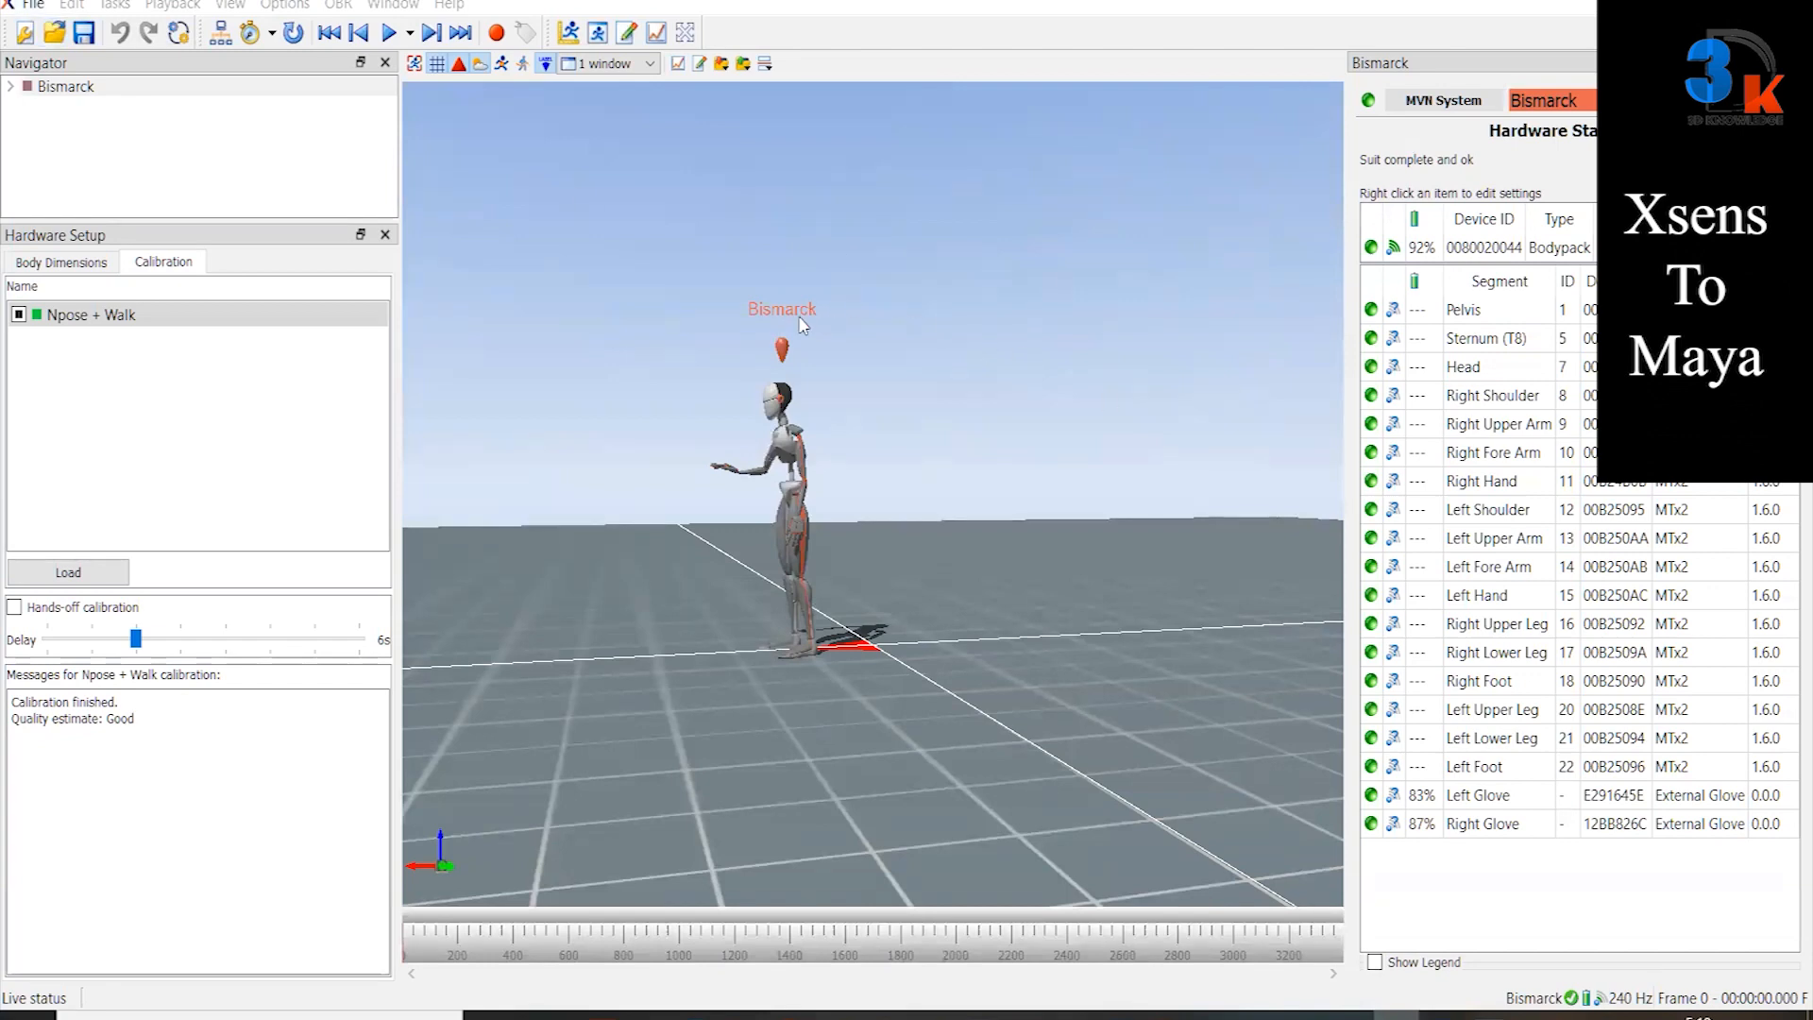
# Step: Start a file export of the opened recording and choose FBX Exporter (*.fbx) as the exporter
pyautogui.click(71, 4)
pyautogui.moveTo(33, 4)
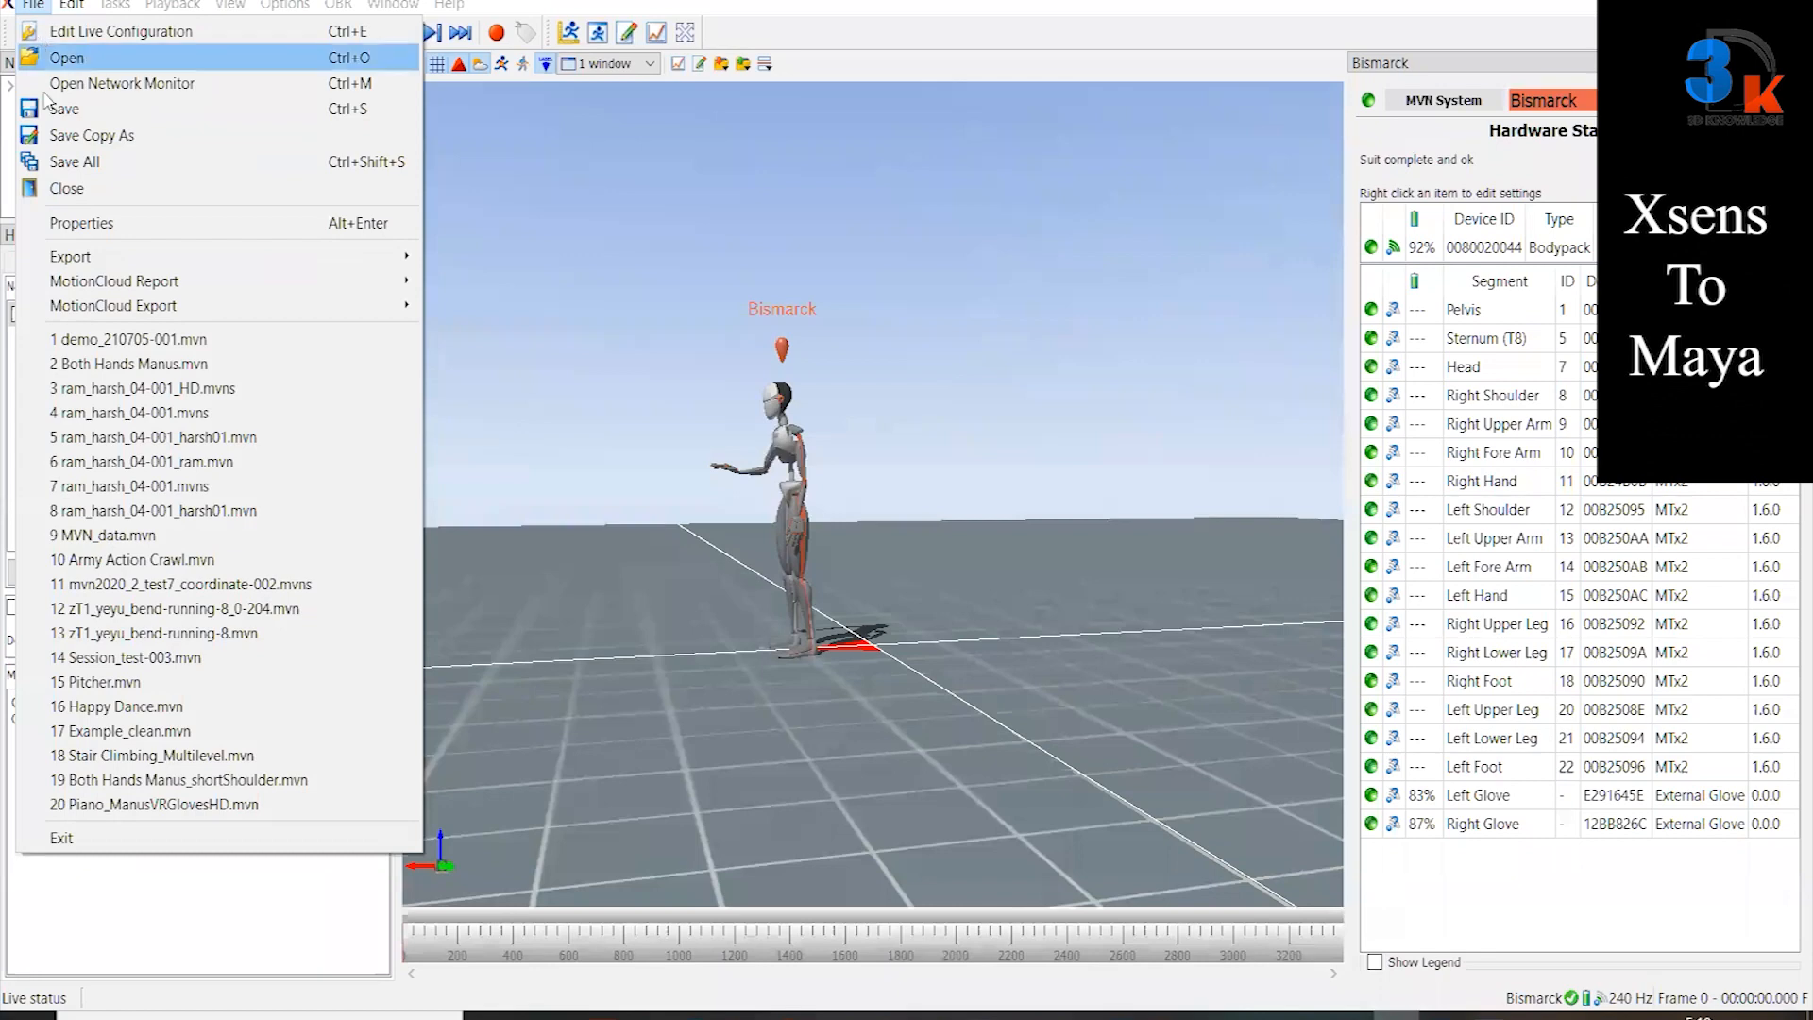
pyautogui.moveTo(132, 260)
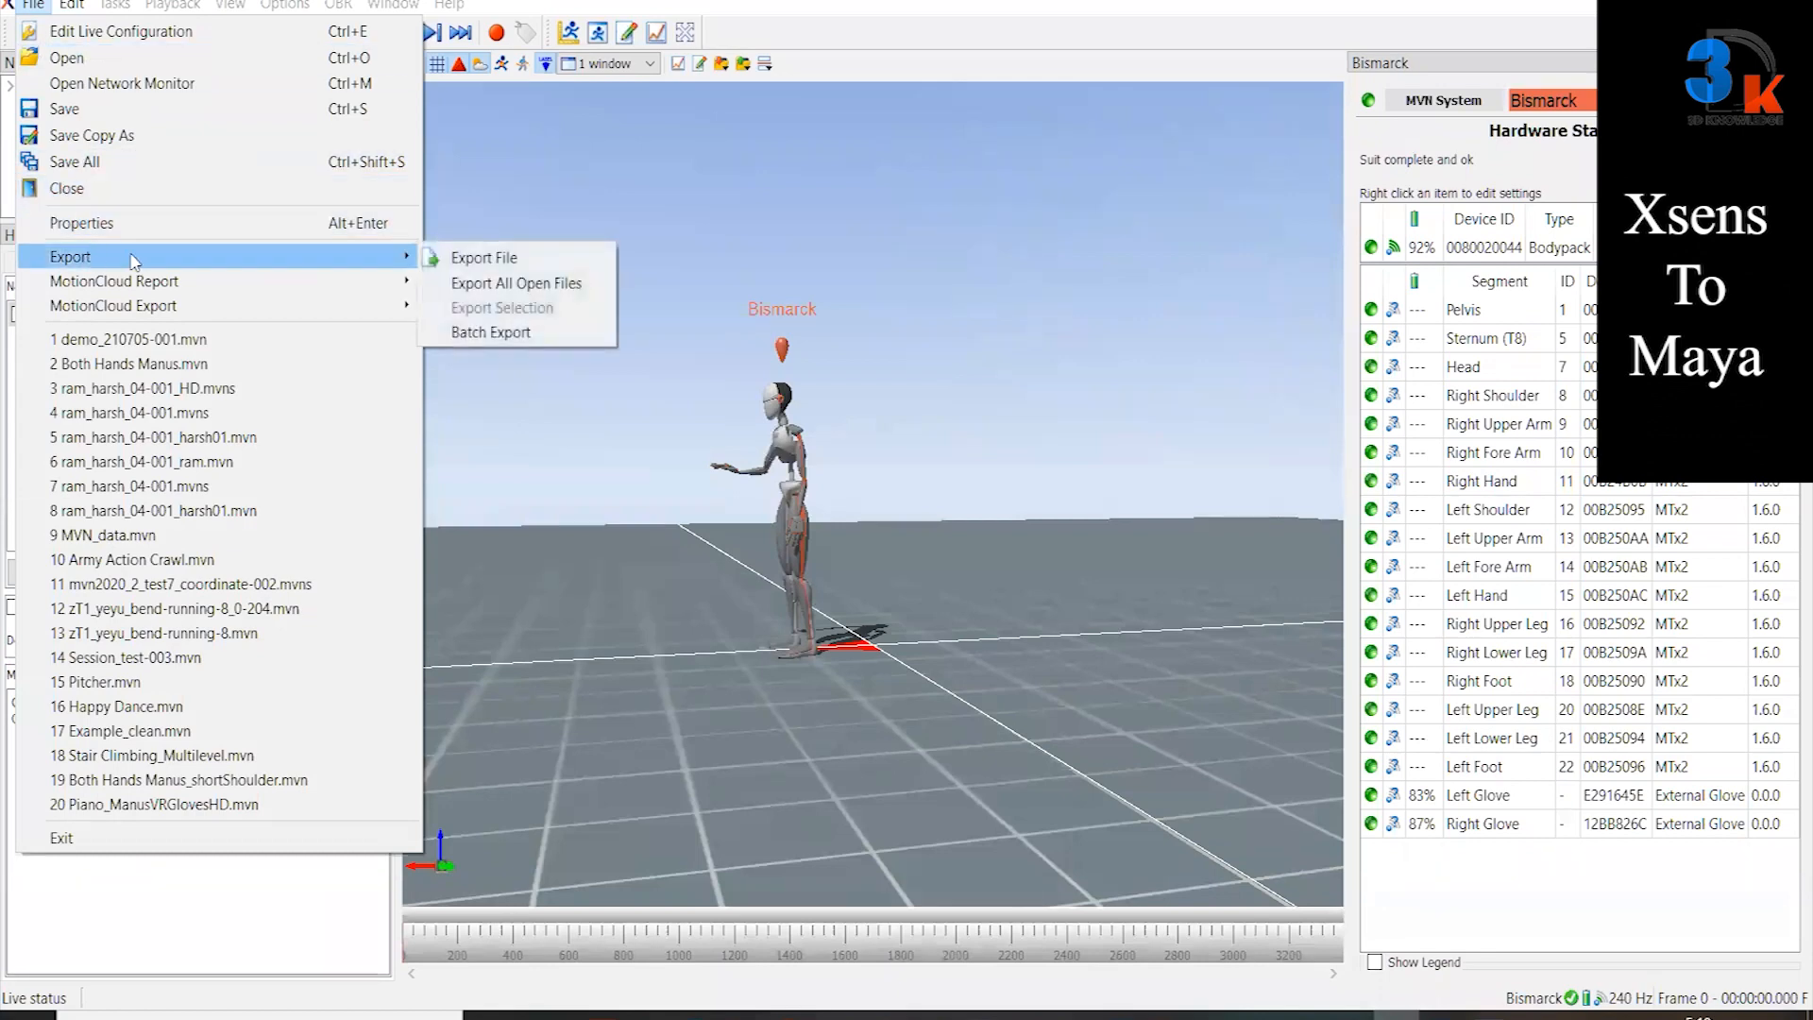
pyautogui.click(481, 259)
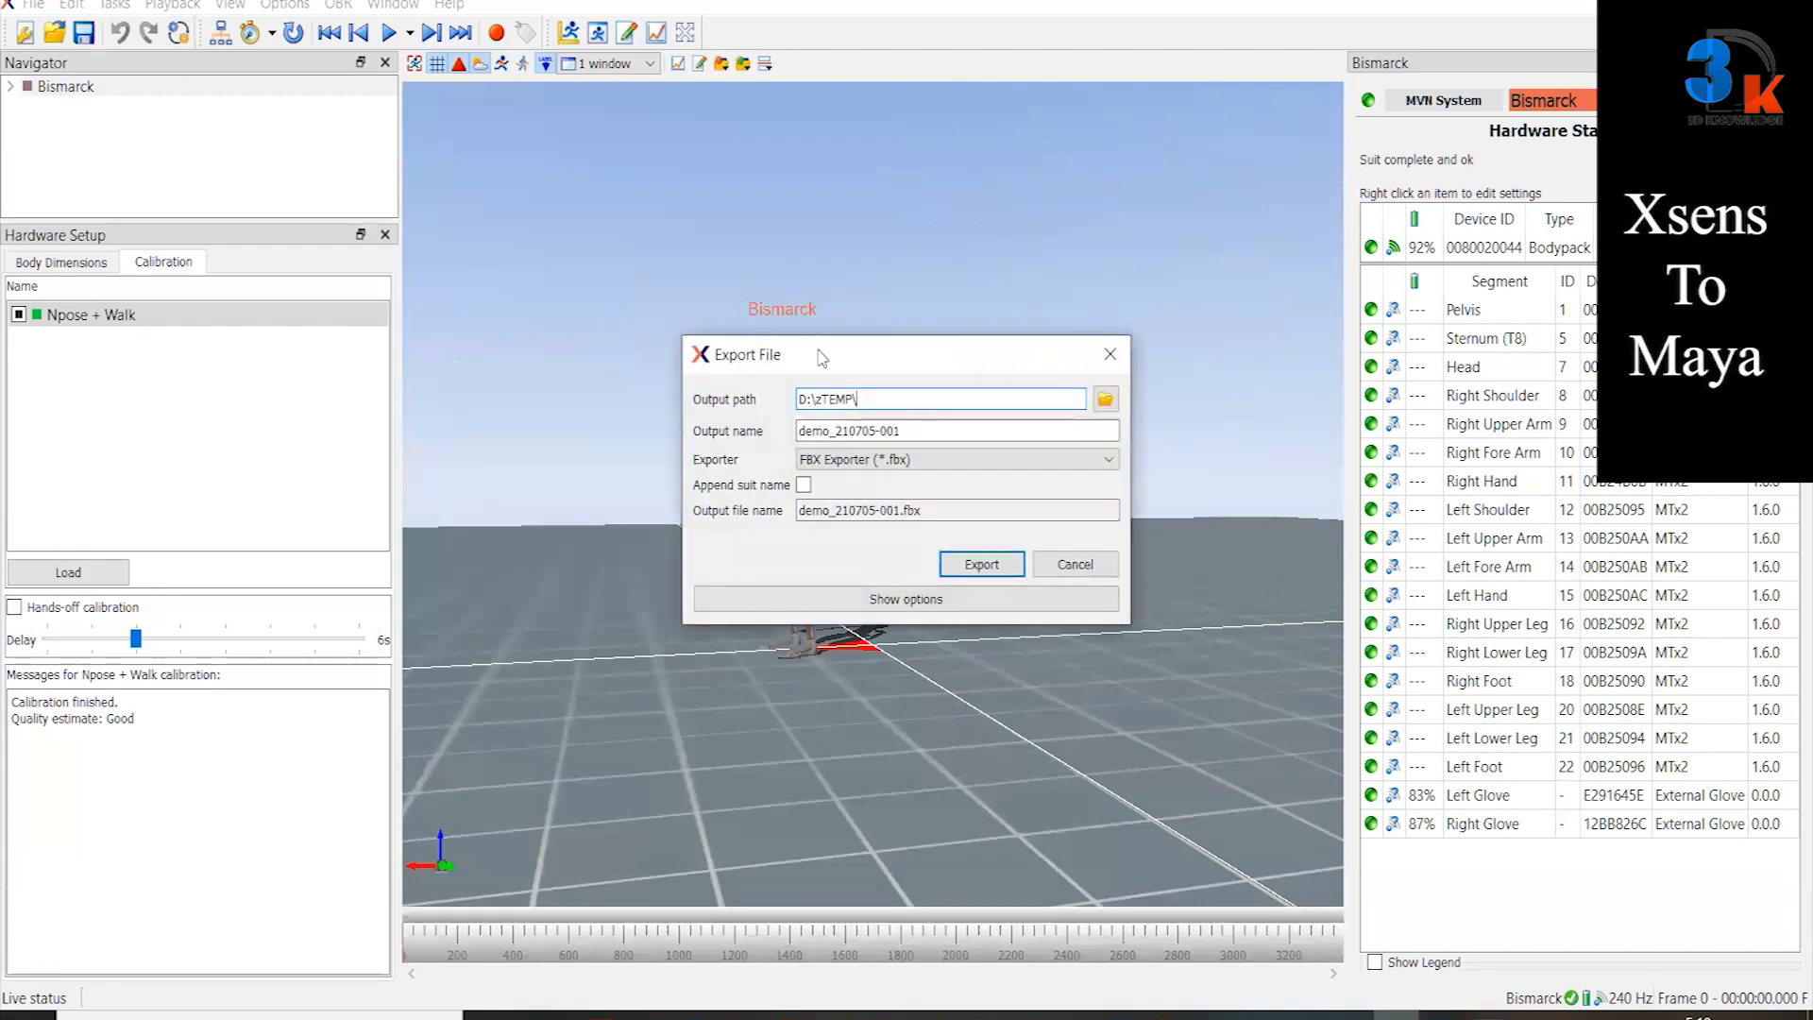
pyautogui.moveTo(823, 341); pyautogui.dragTo(838, 223)
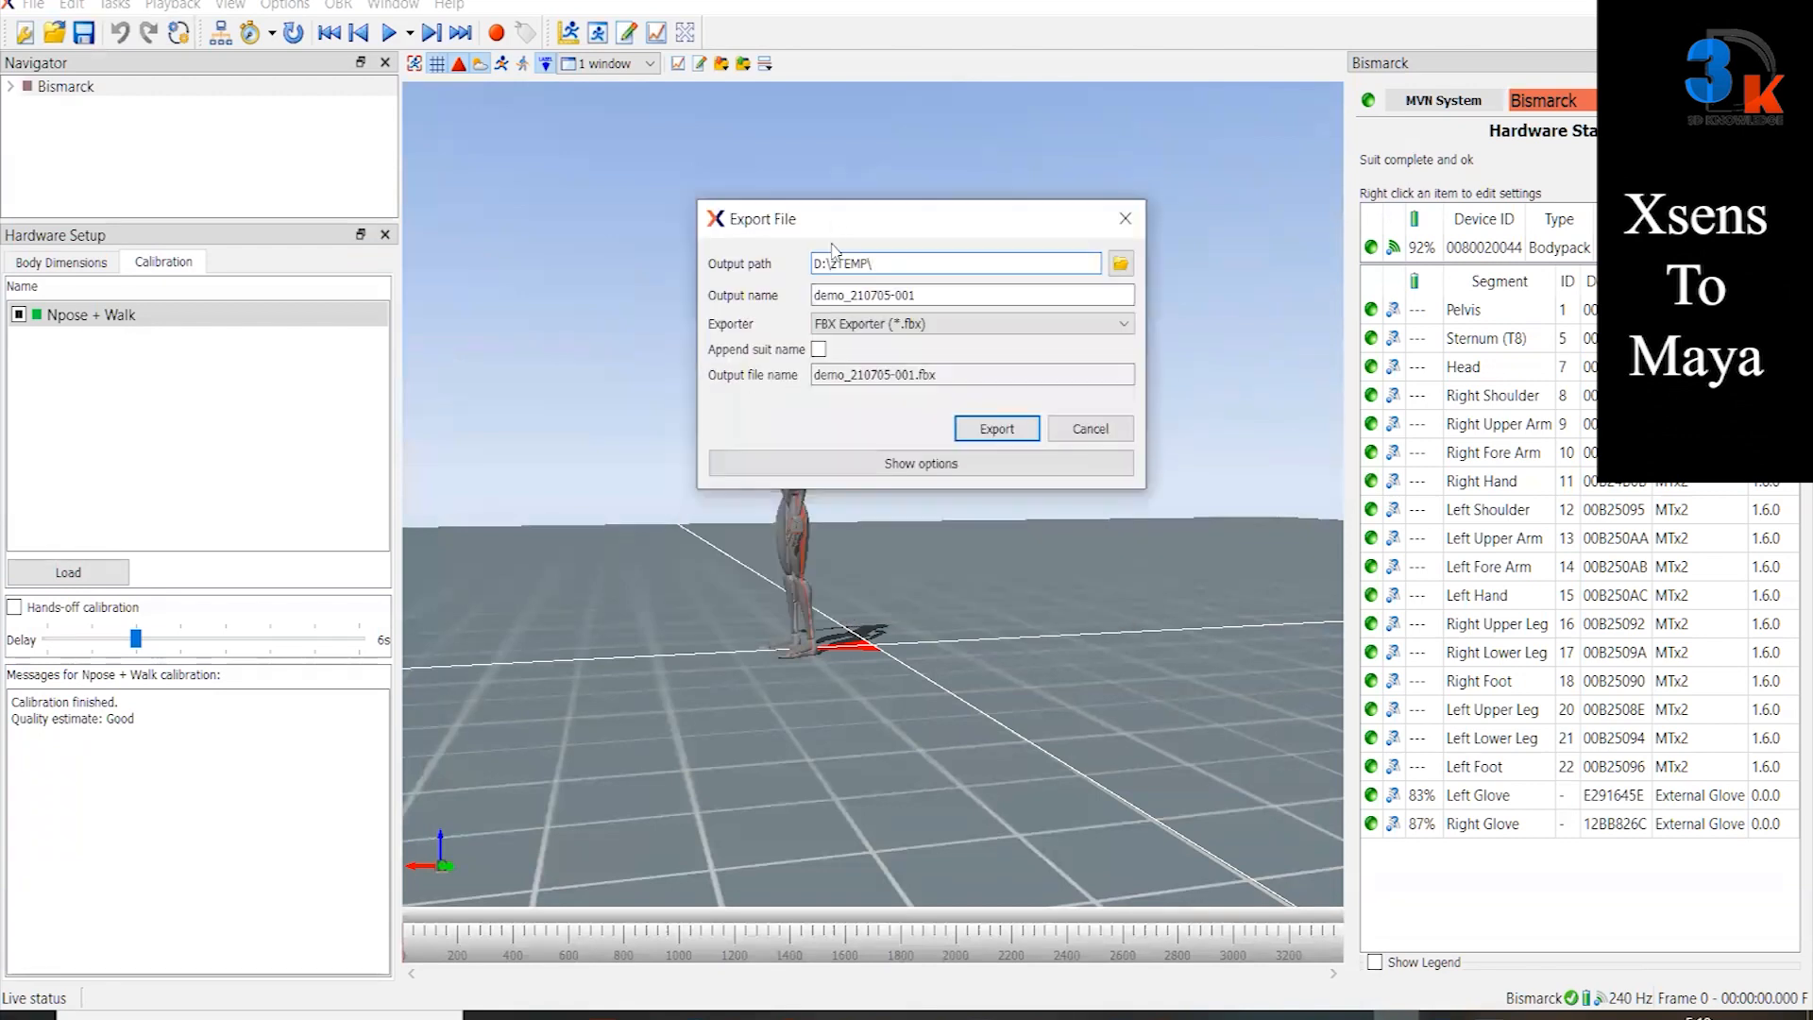
pyautogui.click(853, 326)
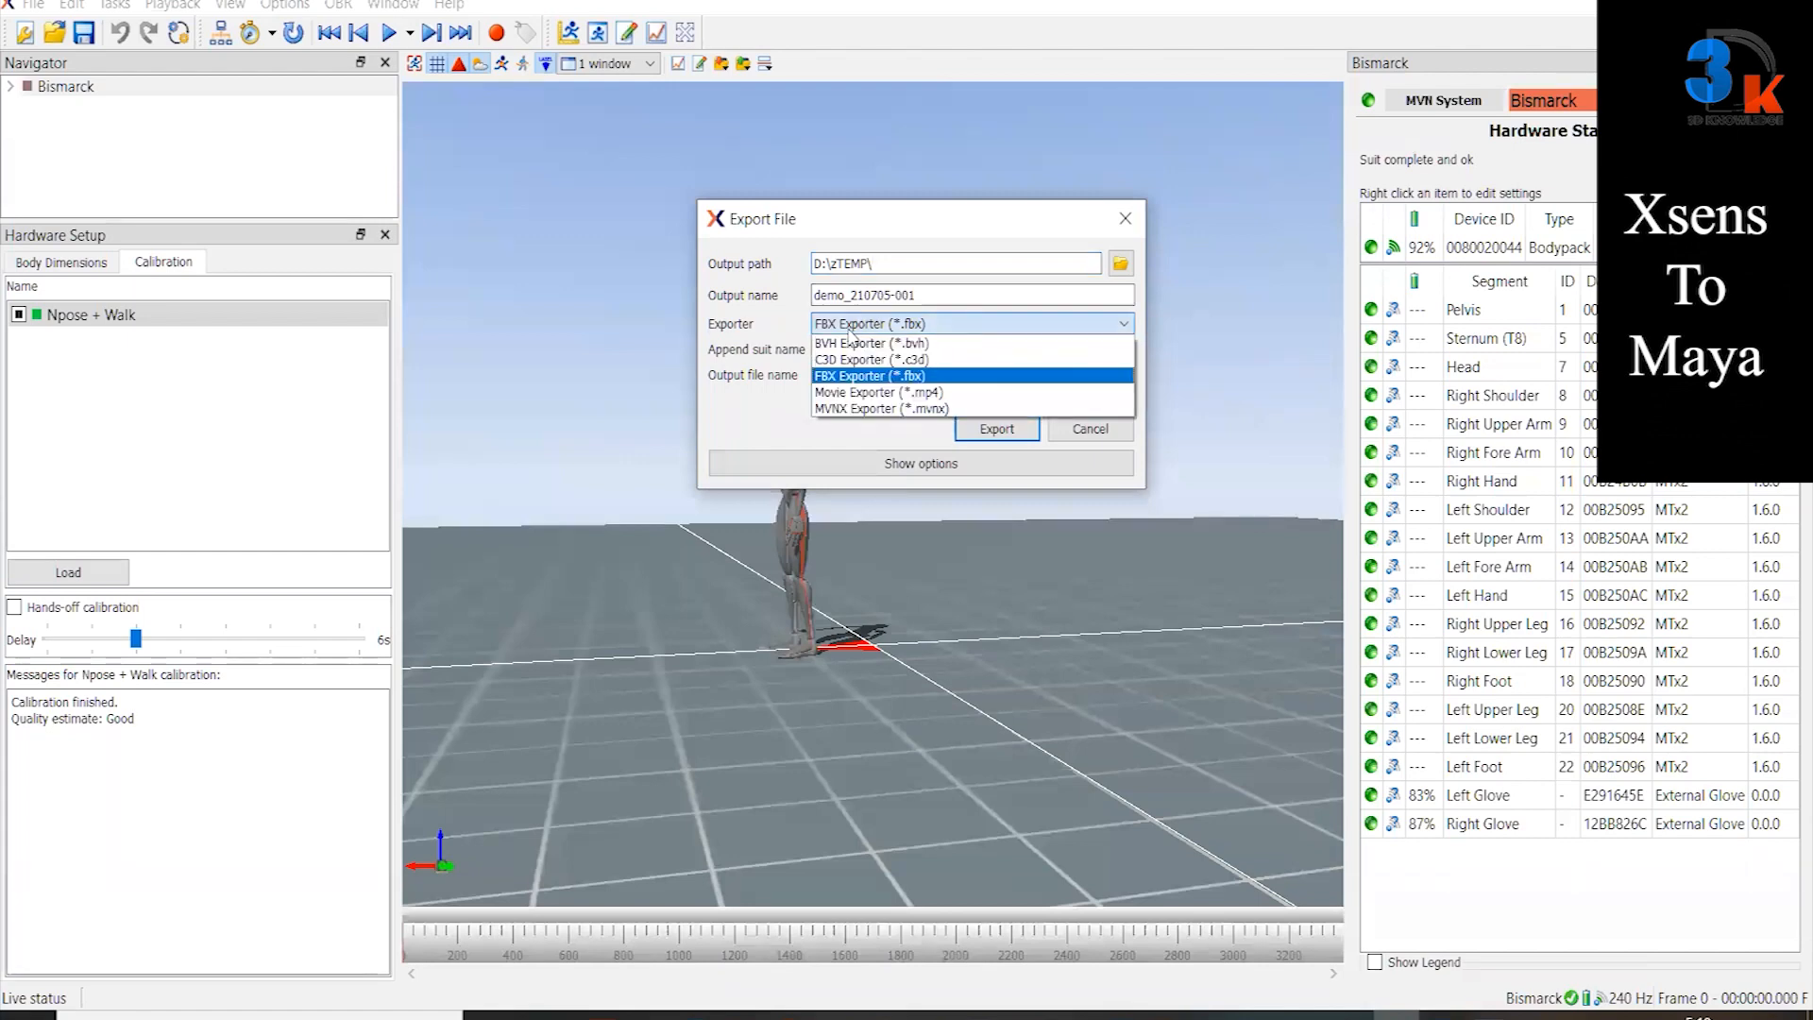
pyautogui.click(838, 381)
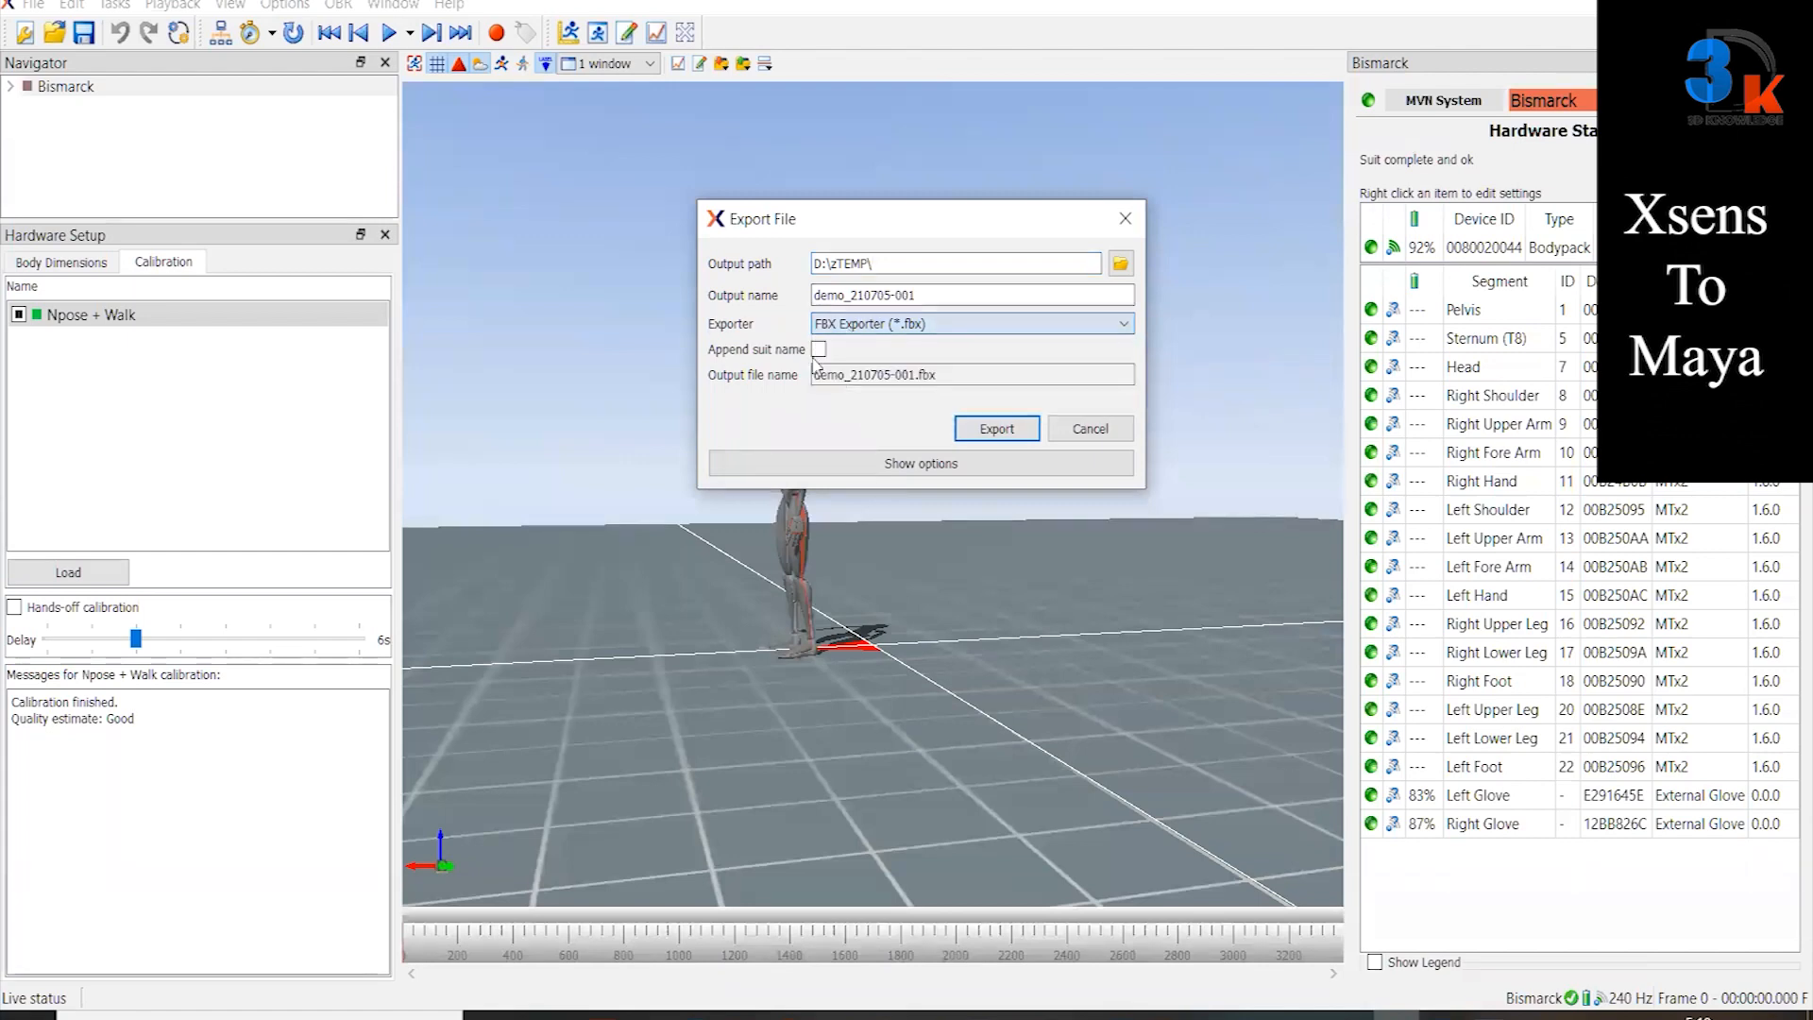
# Step: Reveal the additional export options and set the exporter frame skip to 0
pyautogui.click(915, 467)
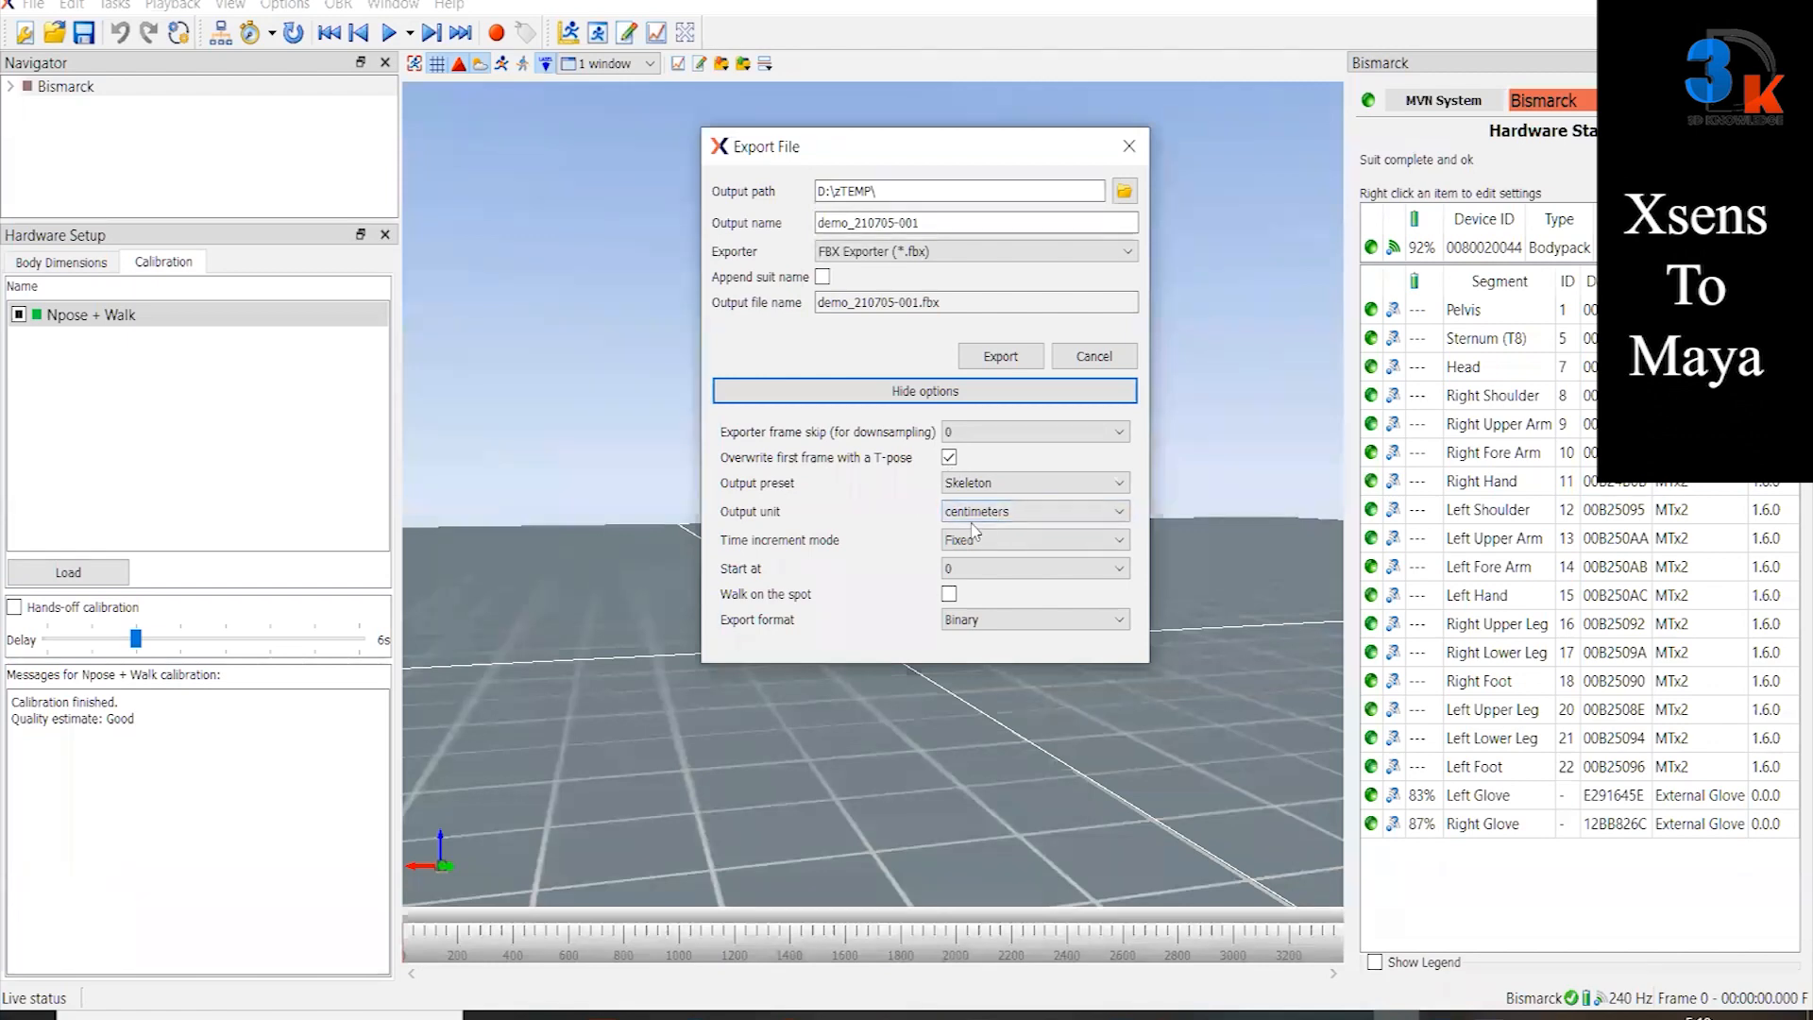
pyautogui.click(1033, 435)
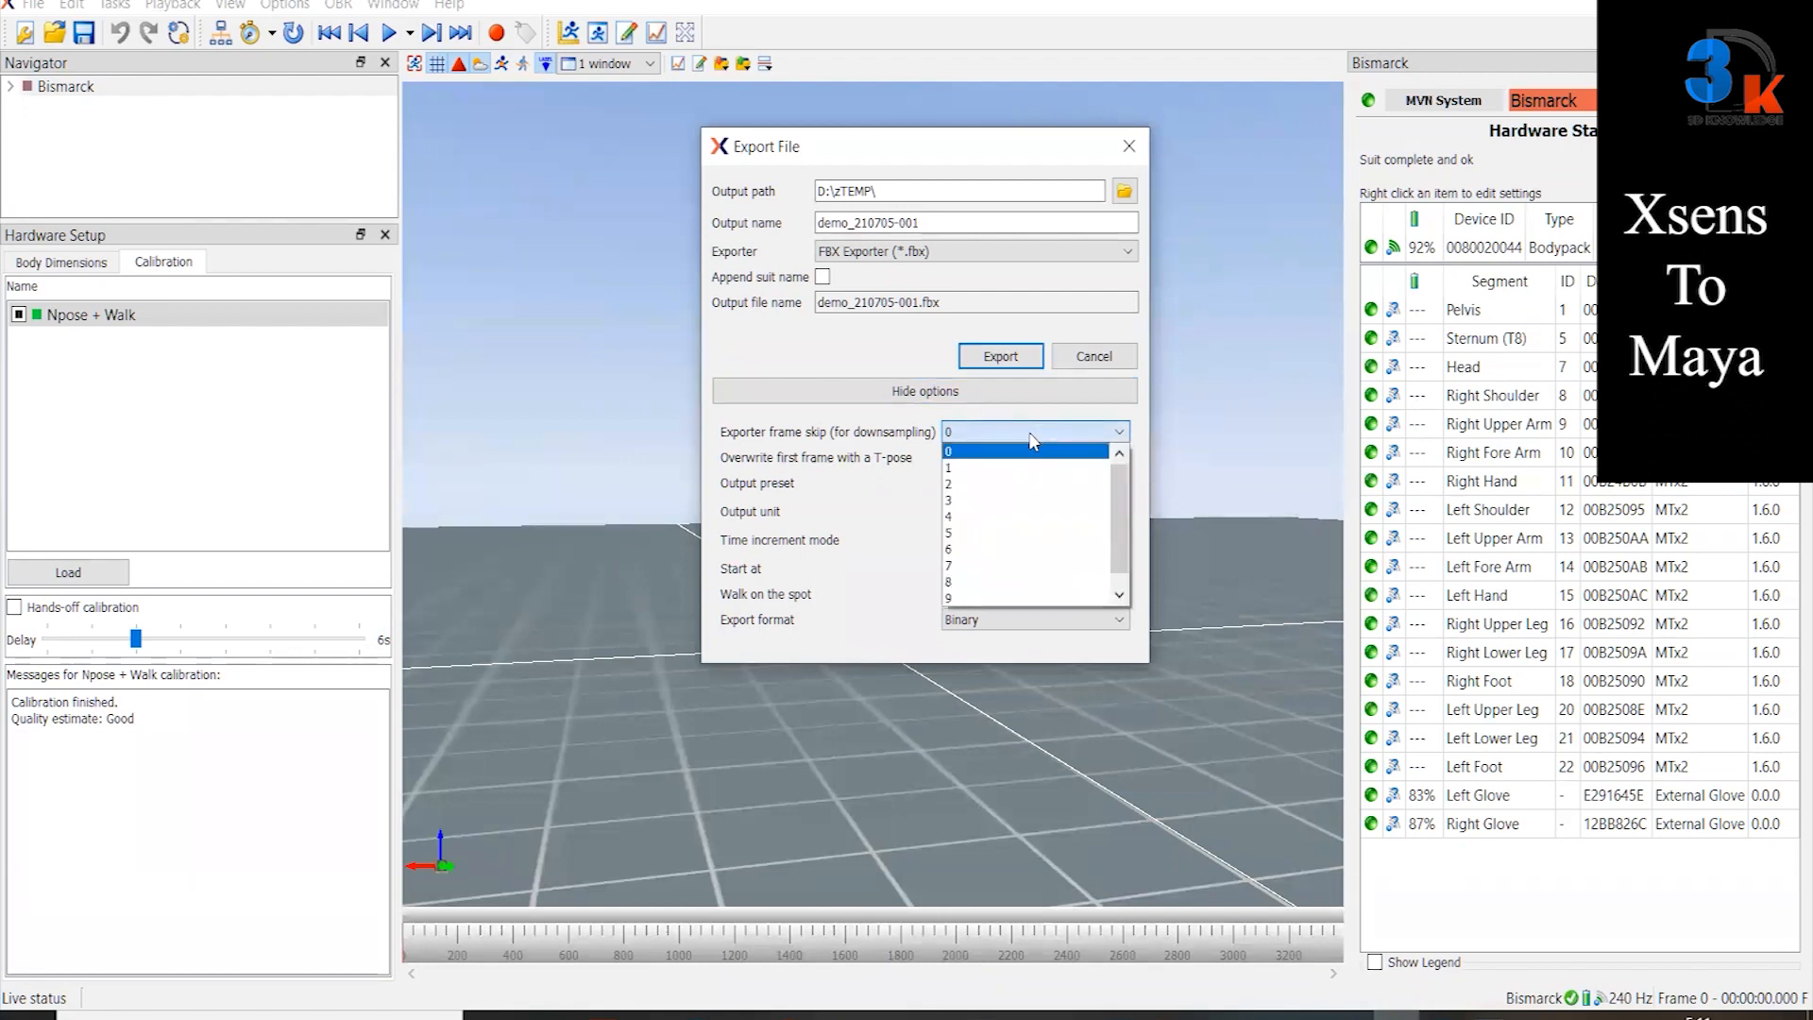
pyautogui.click(887, 427)
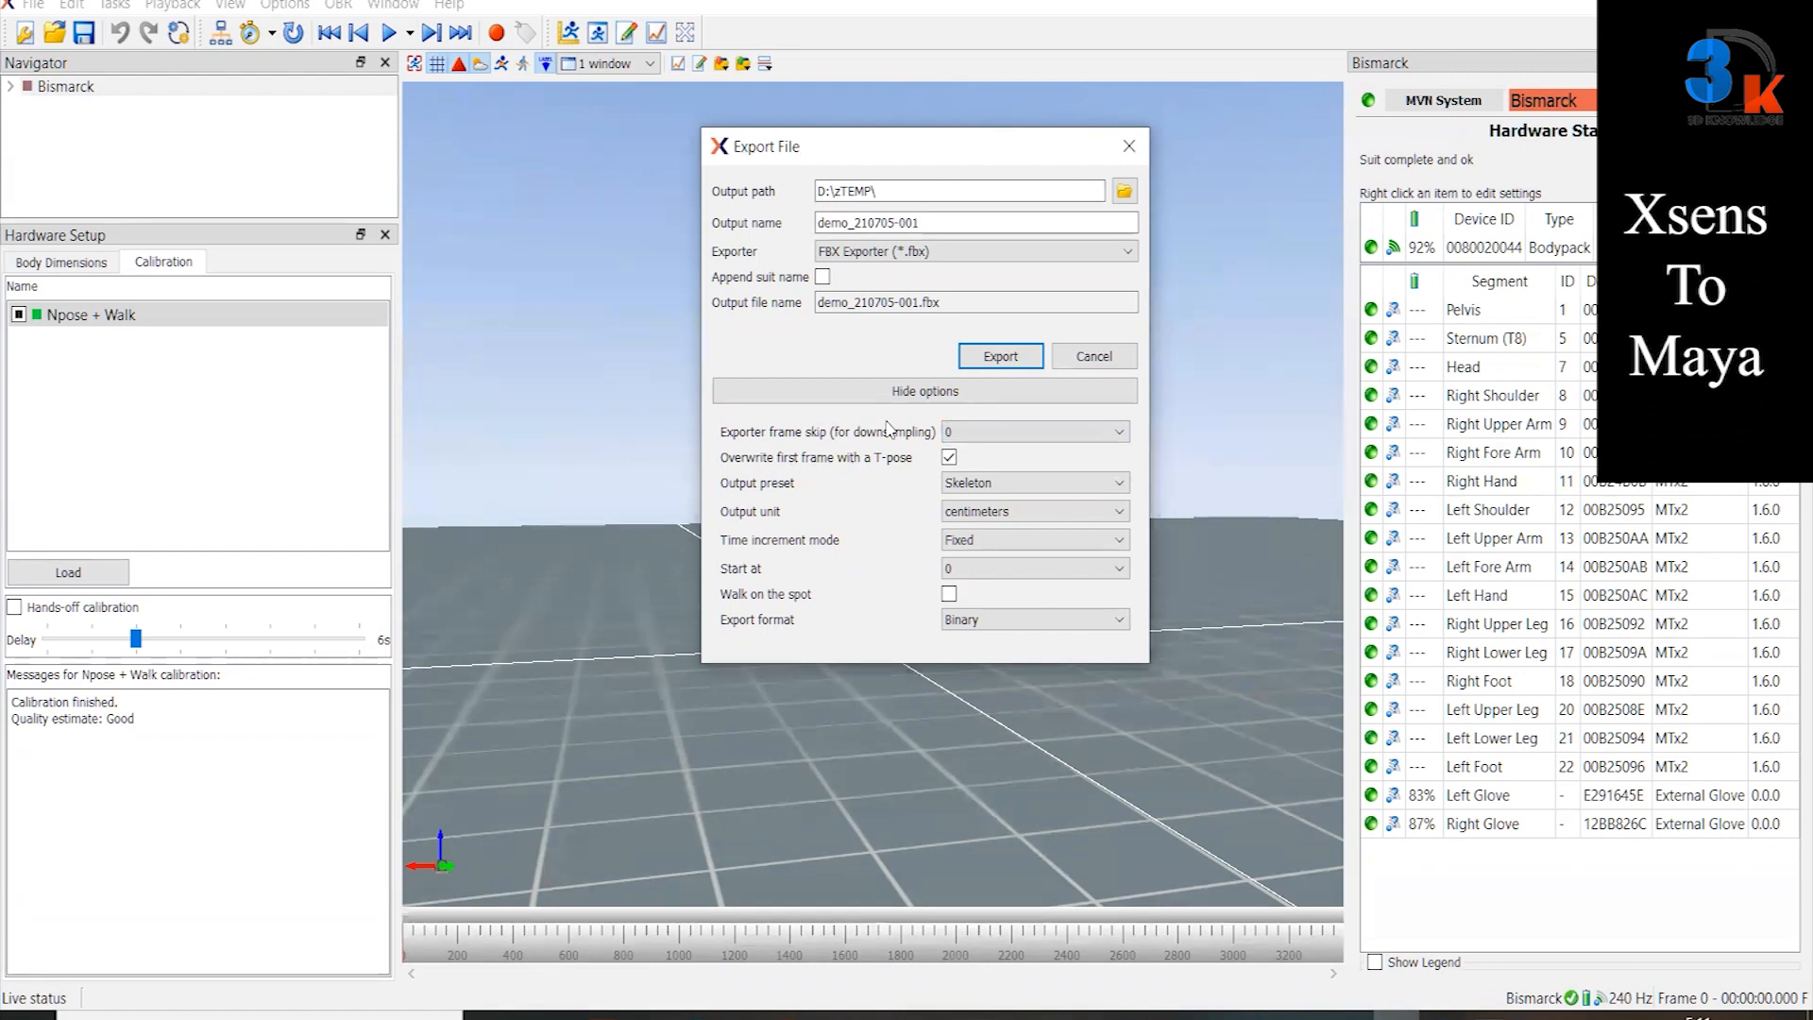
pyautogui.click(988, 434)
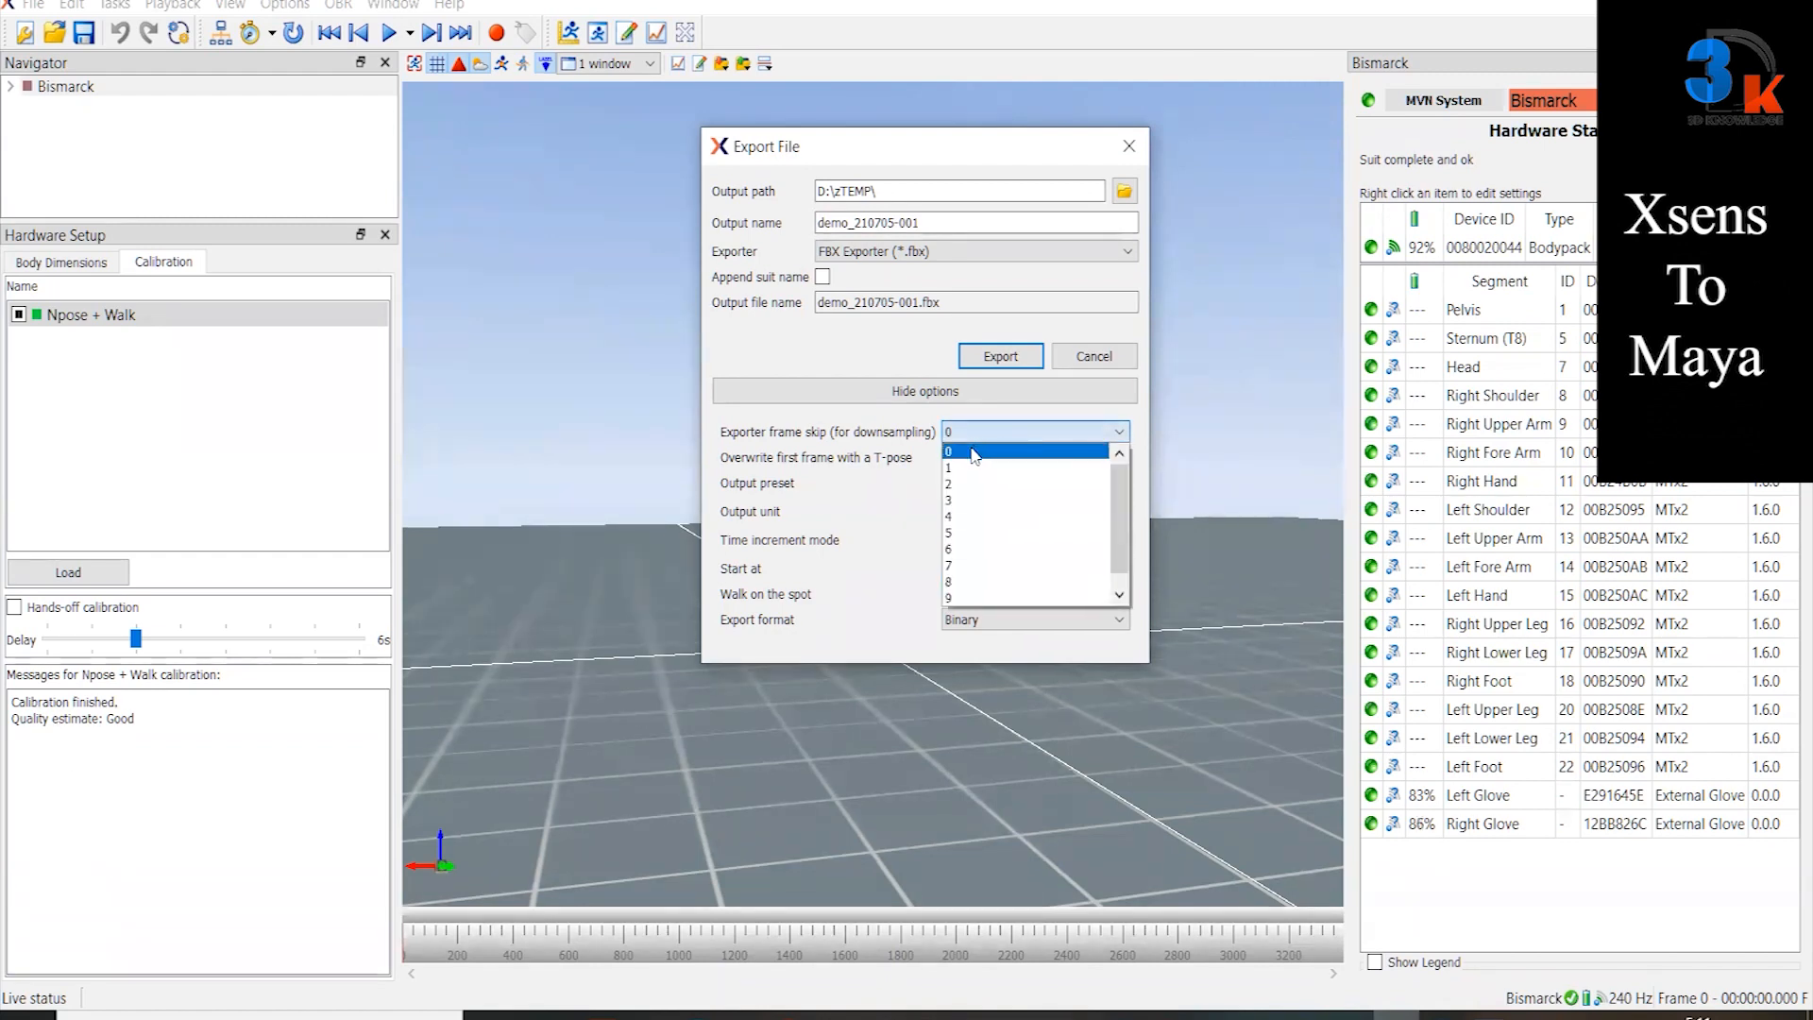
pyautogui.click(972, 455)
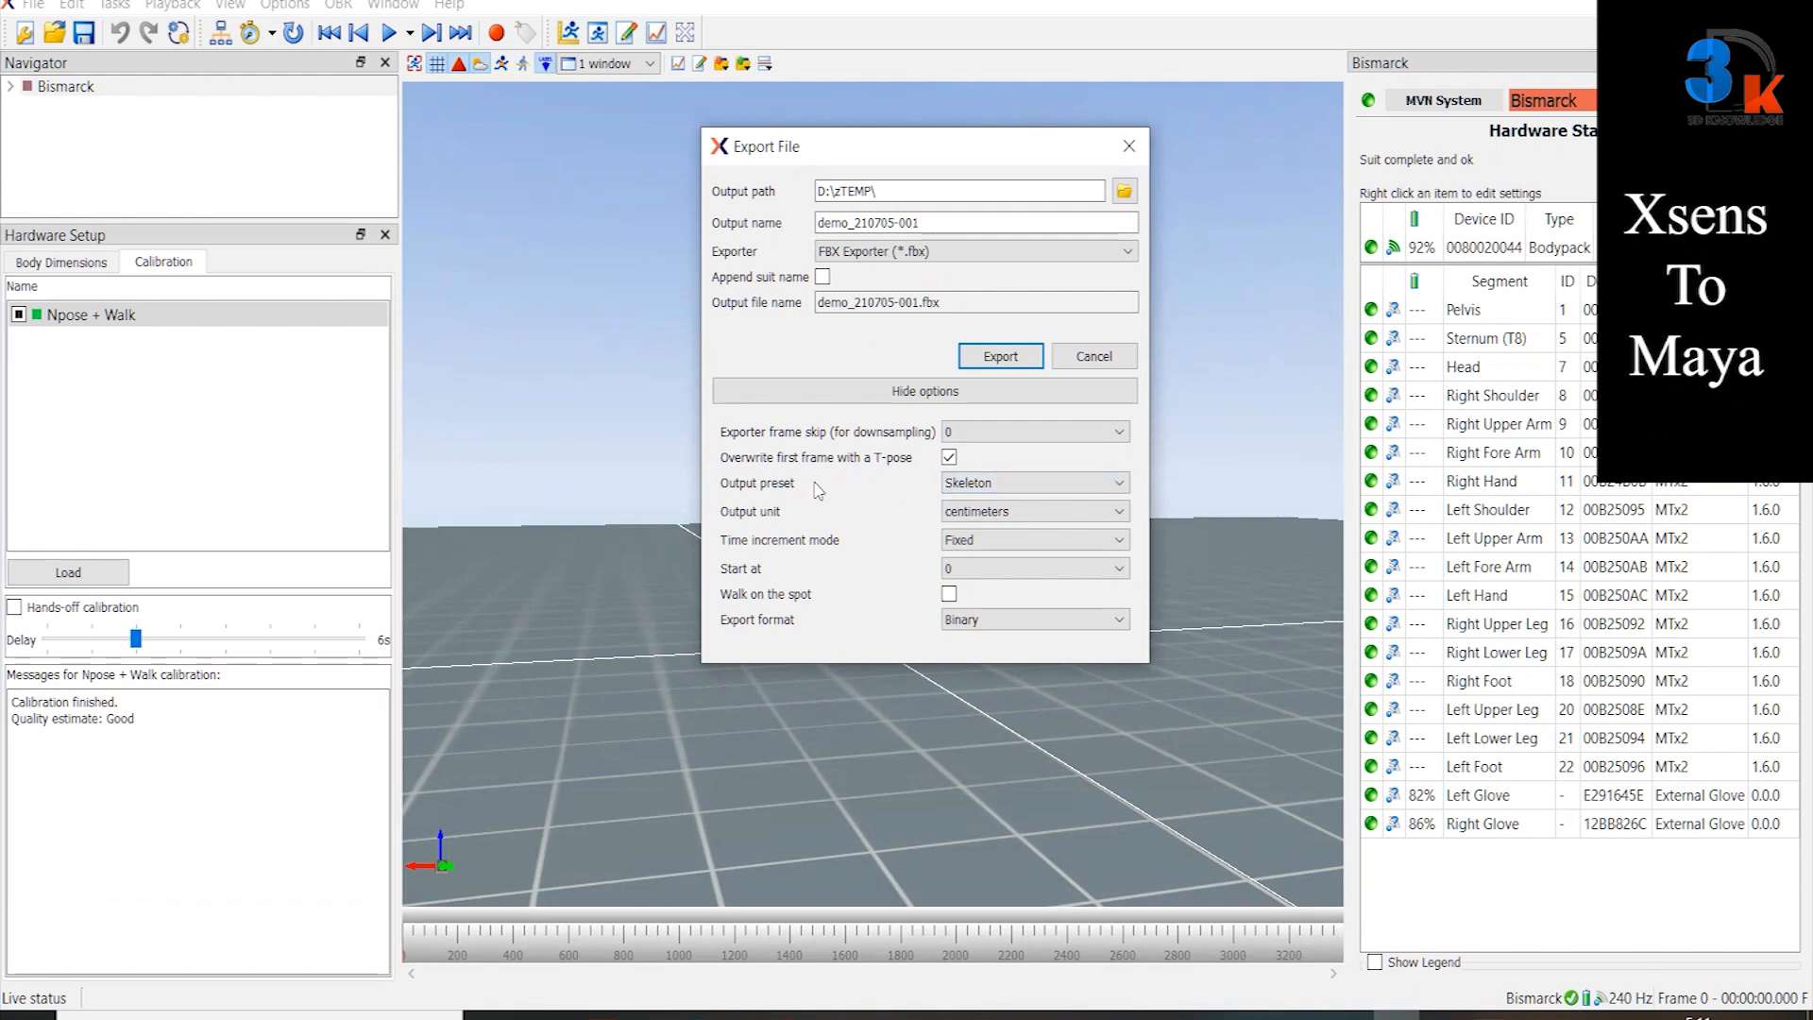
# Step: Set the export's output preset to Skeleton and its output unit to centimeters
pyautogui.click(994, 488)
pyautogui.click(972, 501)
pyautogui.click(996, 511)
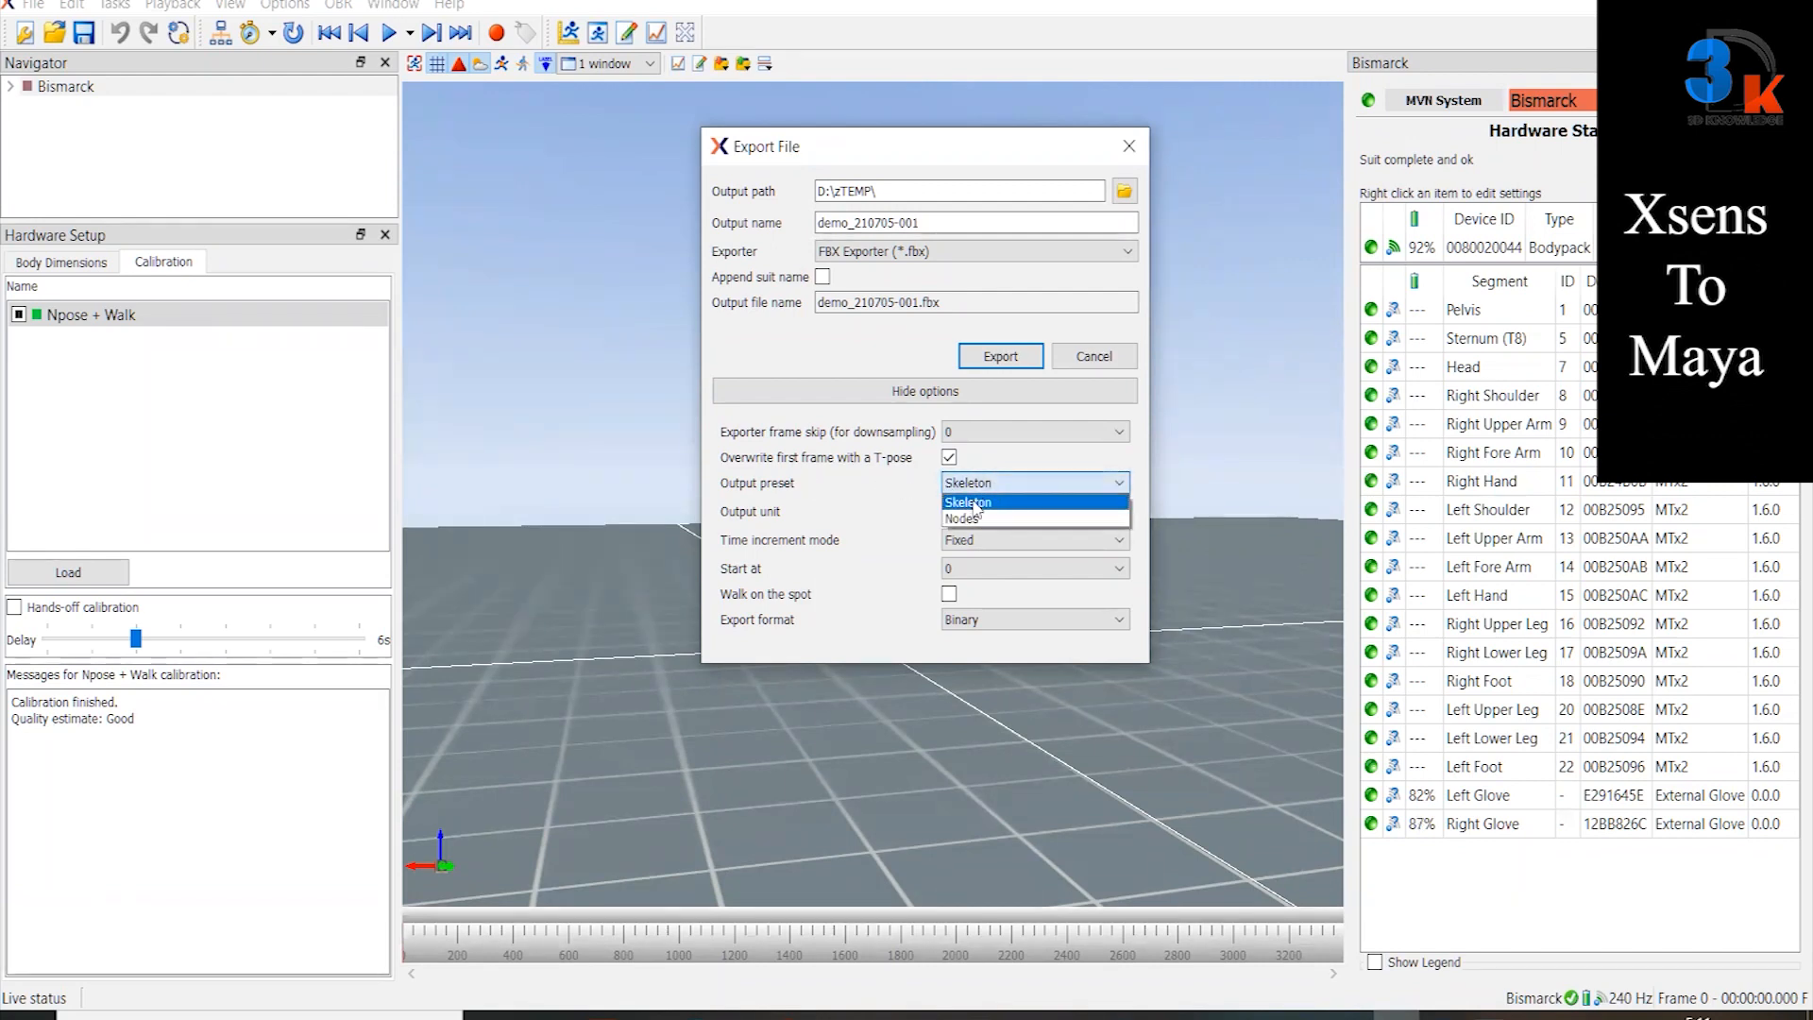
pyautogui.click(992, 511)
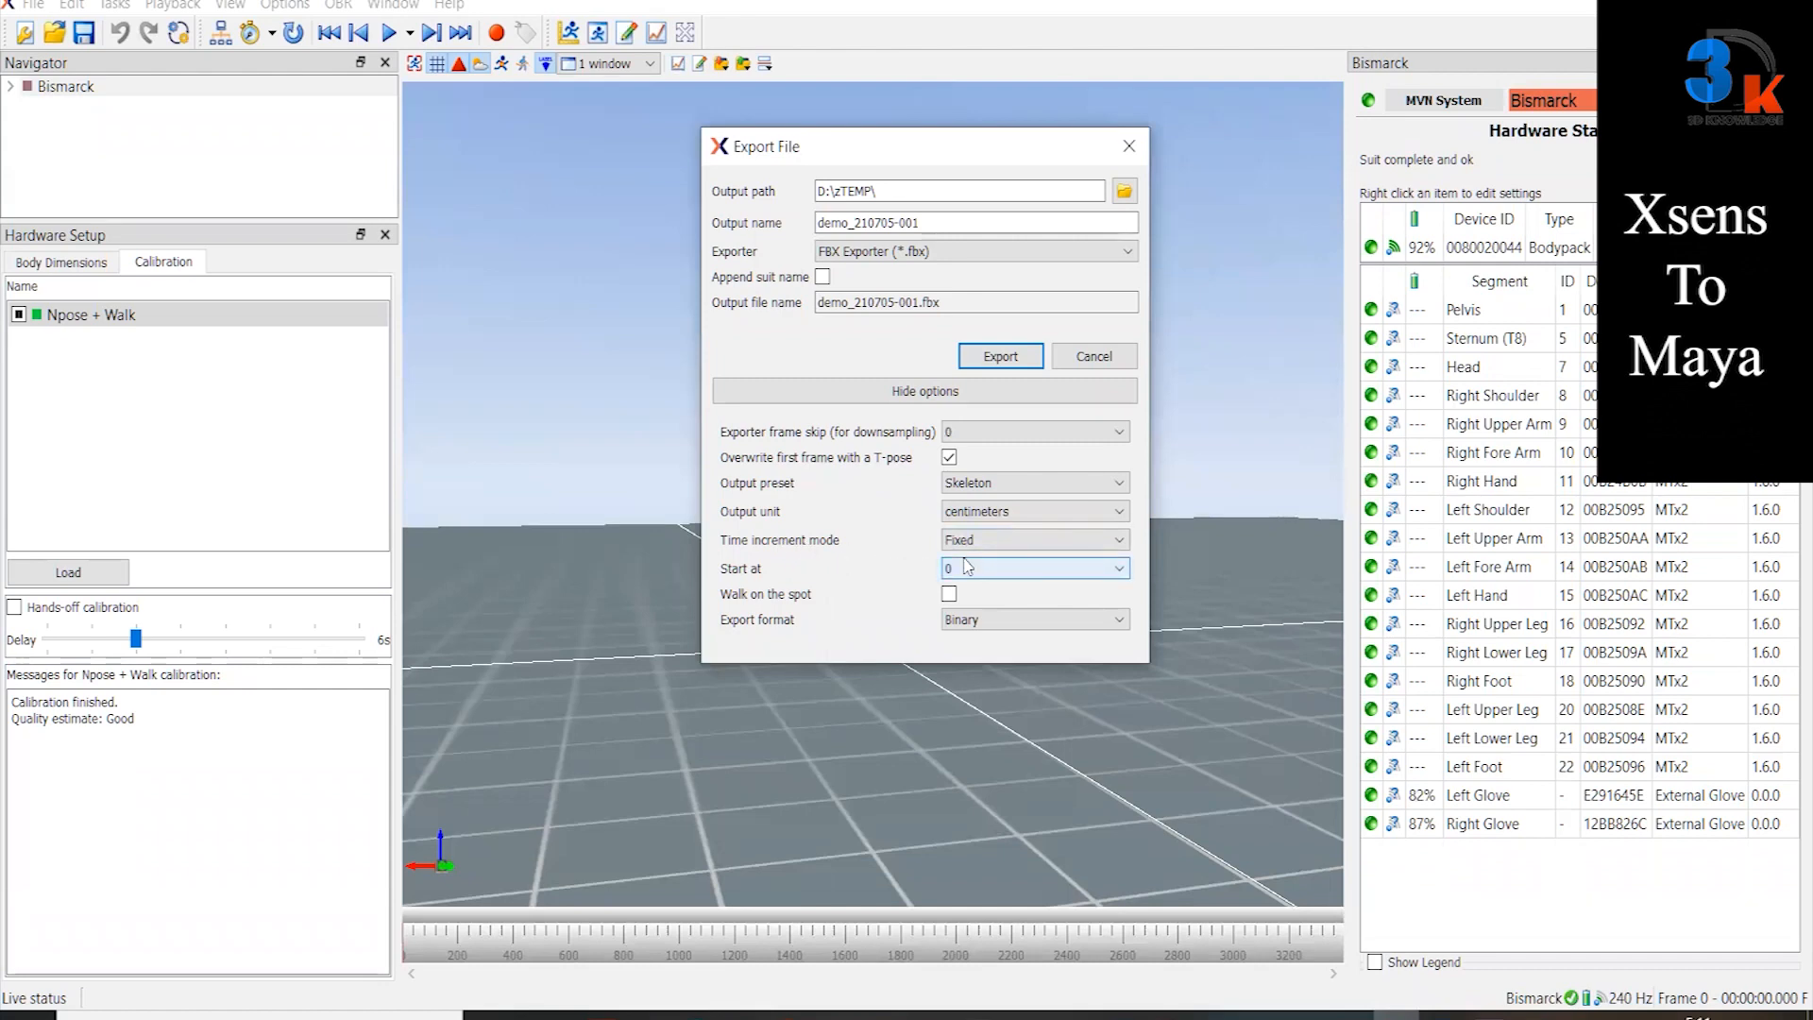
# Step: Set the export to start at real start time, with the time increment mode on Fixed
pyautogui.click(987, 542)
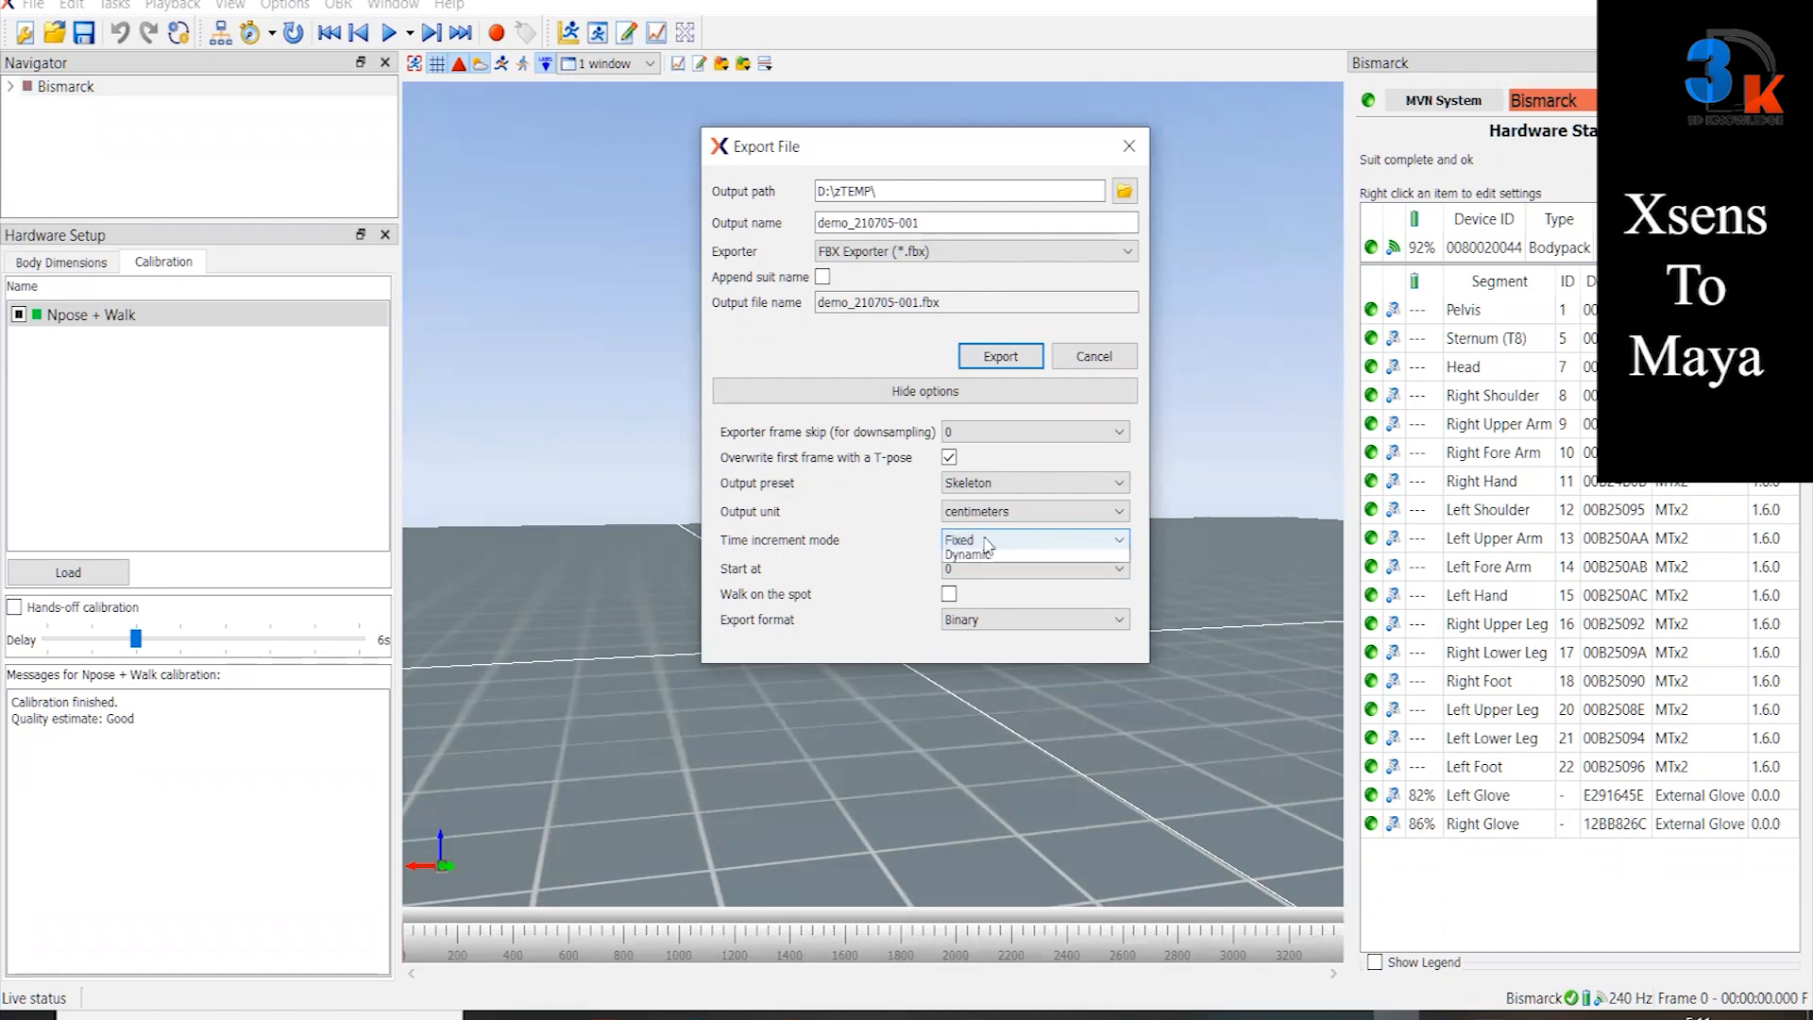
pyautogui.click(987, 556)
pyautogui.click(992, 570)
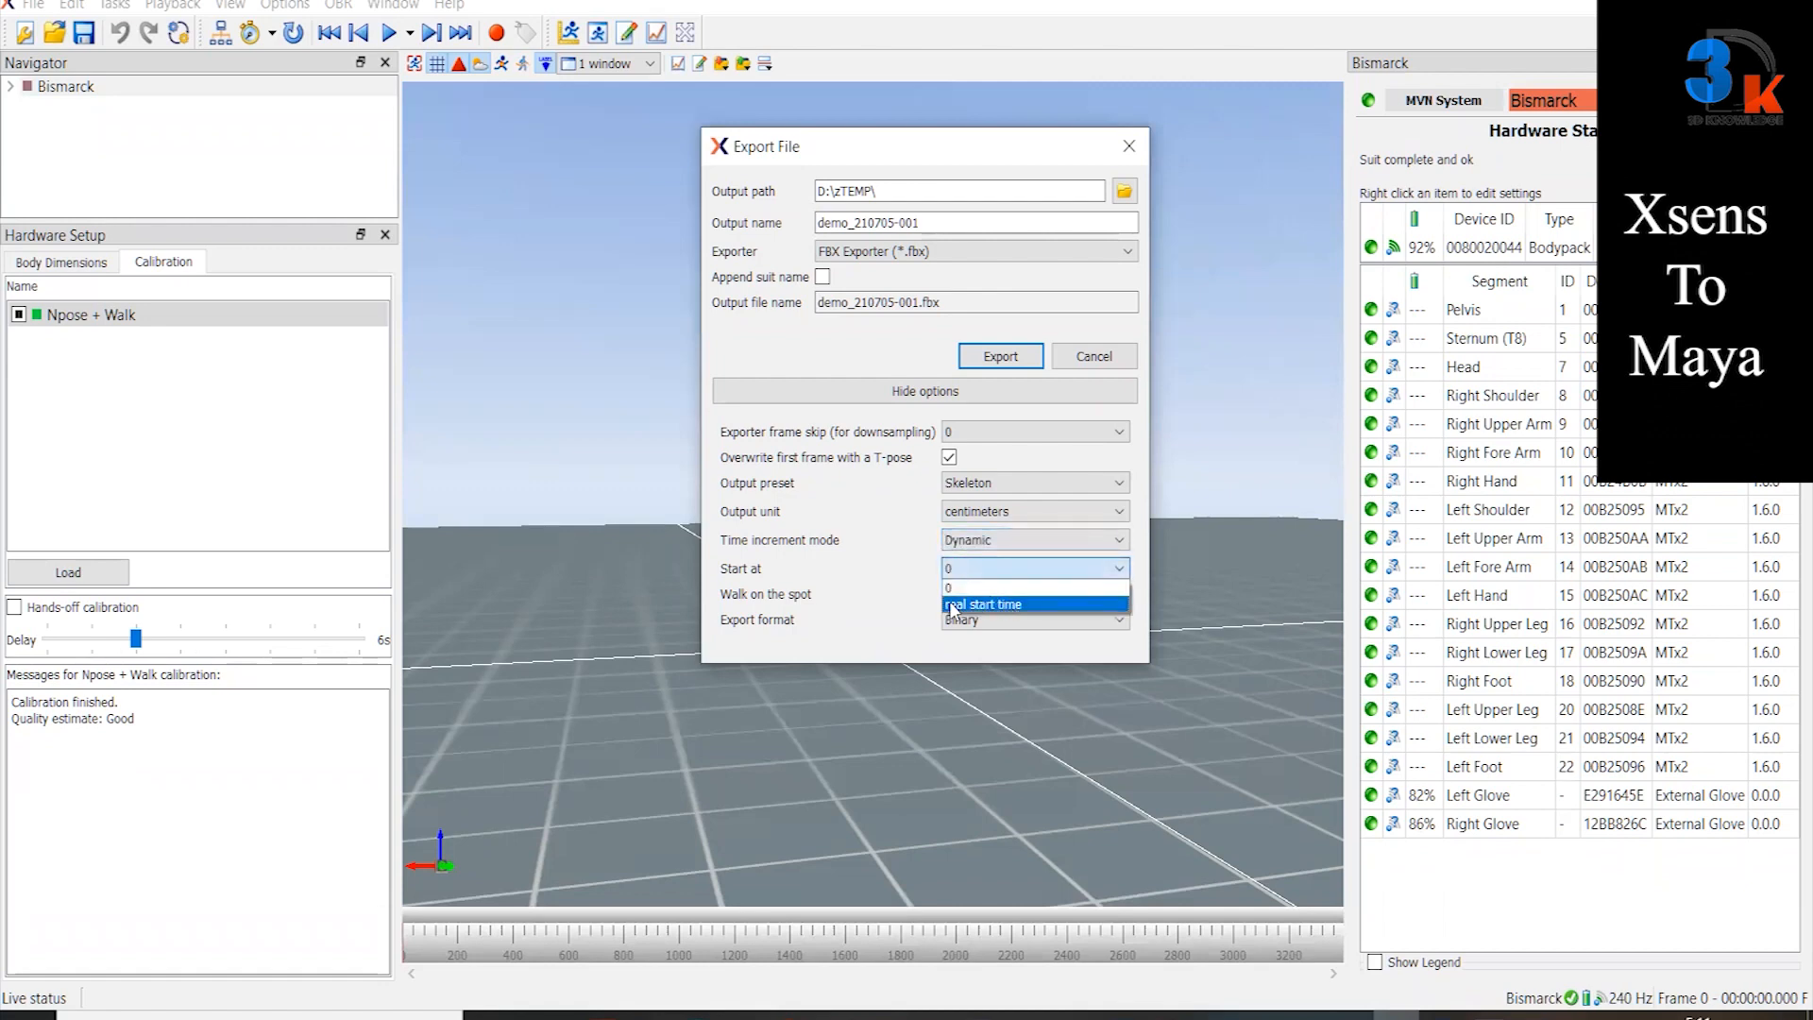
pyautogui.click(1009, 605)
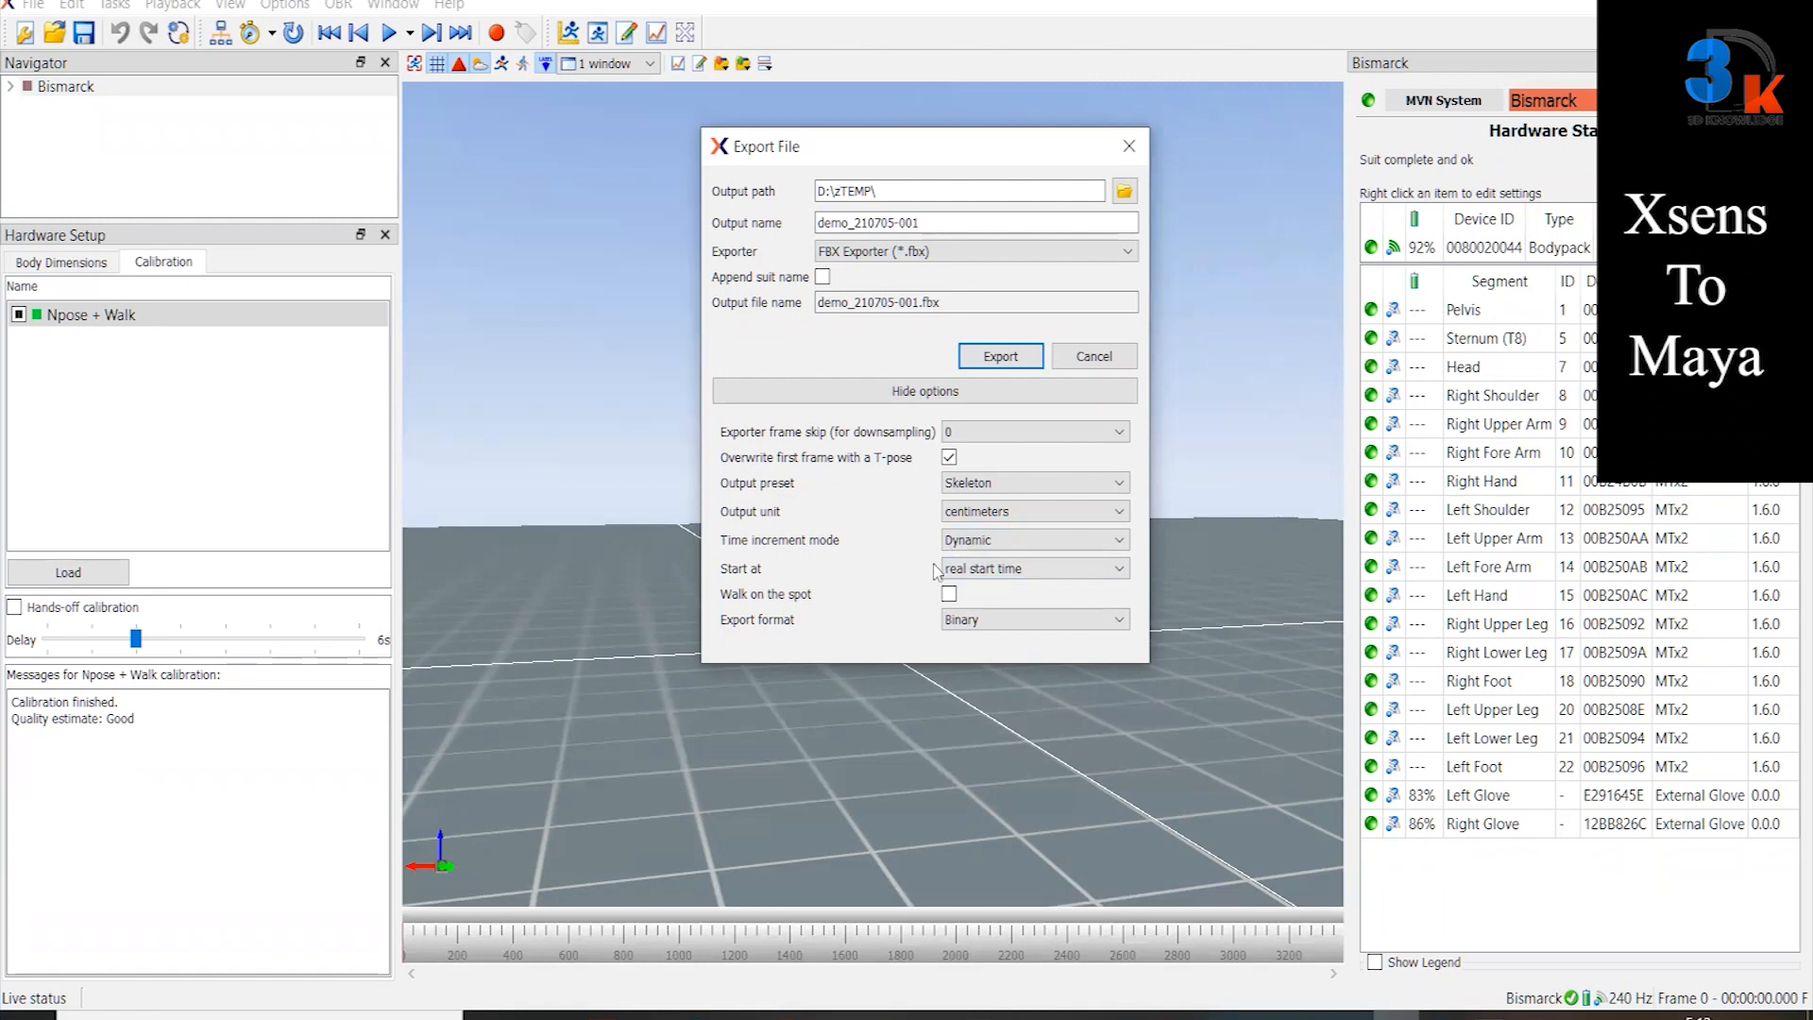
pyautogui.click(989, 545)
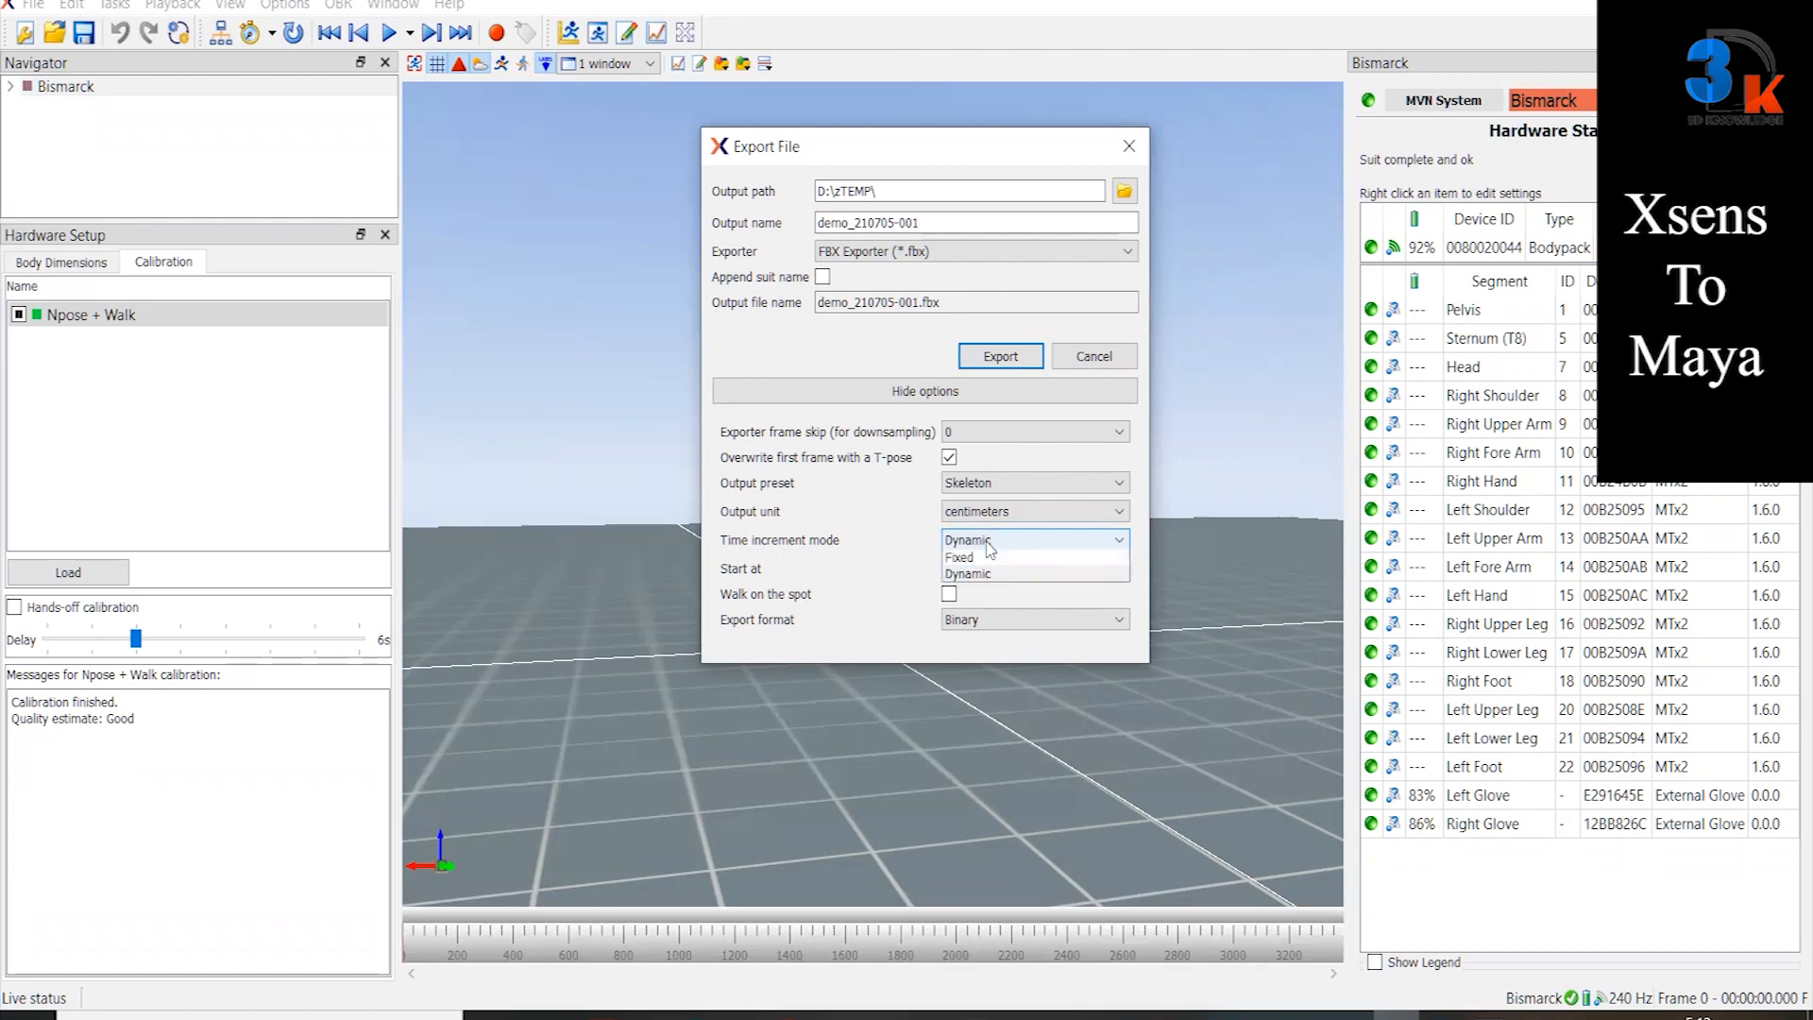
pyautogui.click(989, 564)
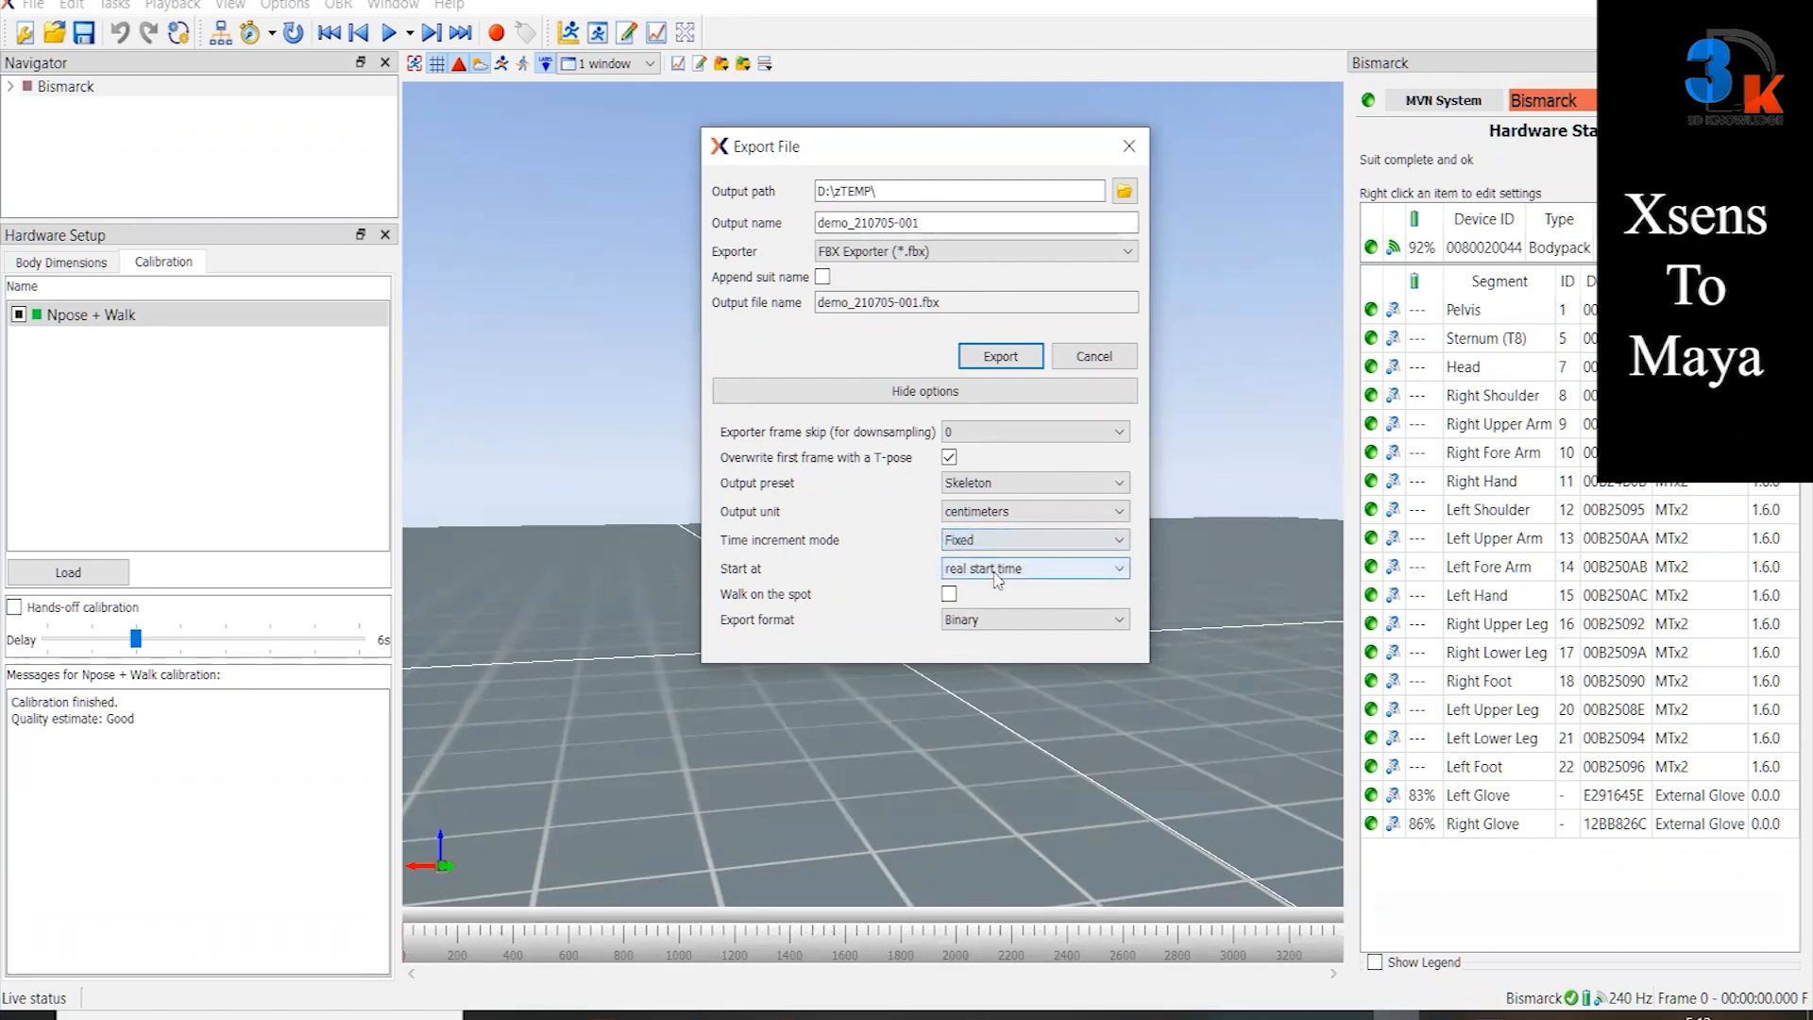
# Step: Set the export to start at 0 and keep the export format on Binary
pyautogui.click(997, 571)
pyautogui.click(992, 604)
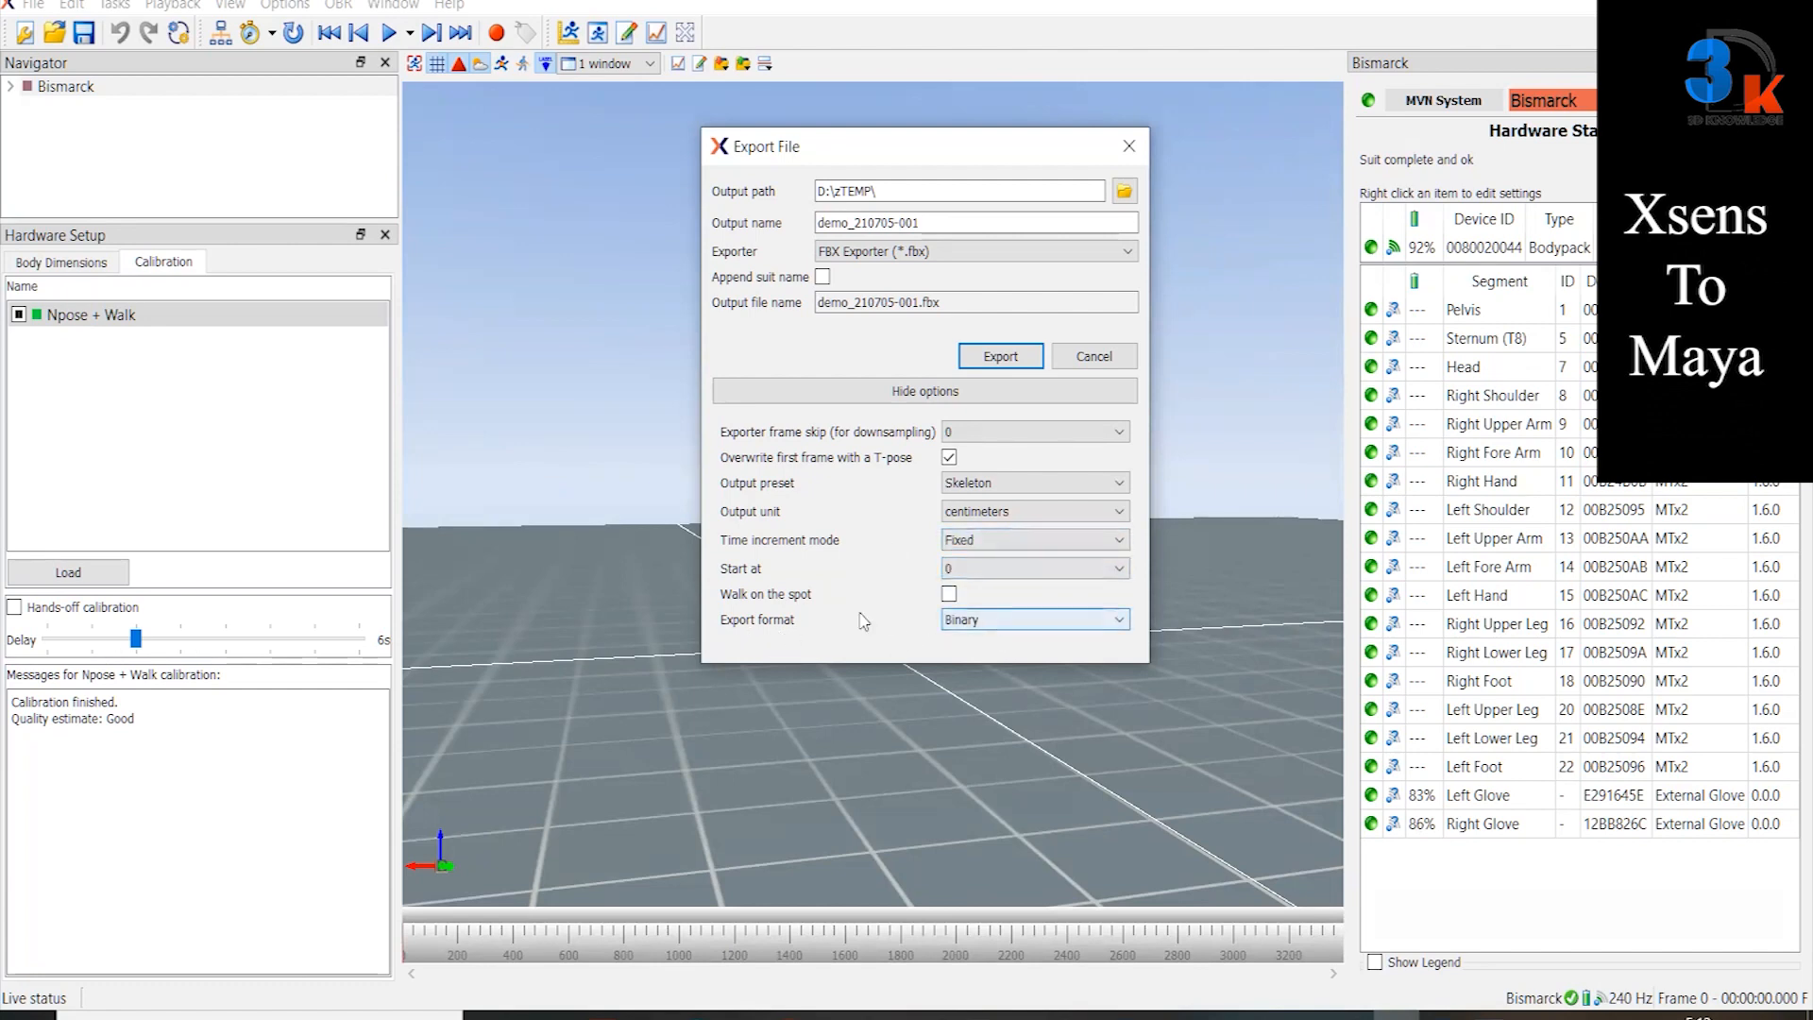
pyautogui.click(1003, 623)
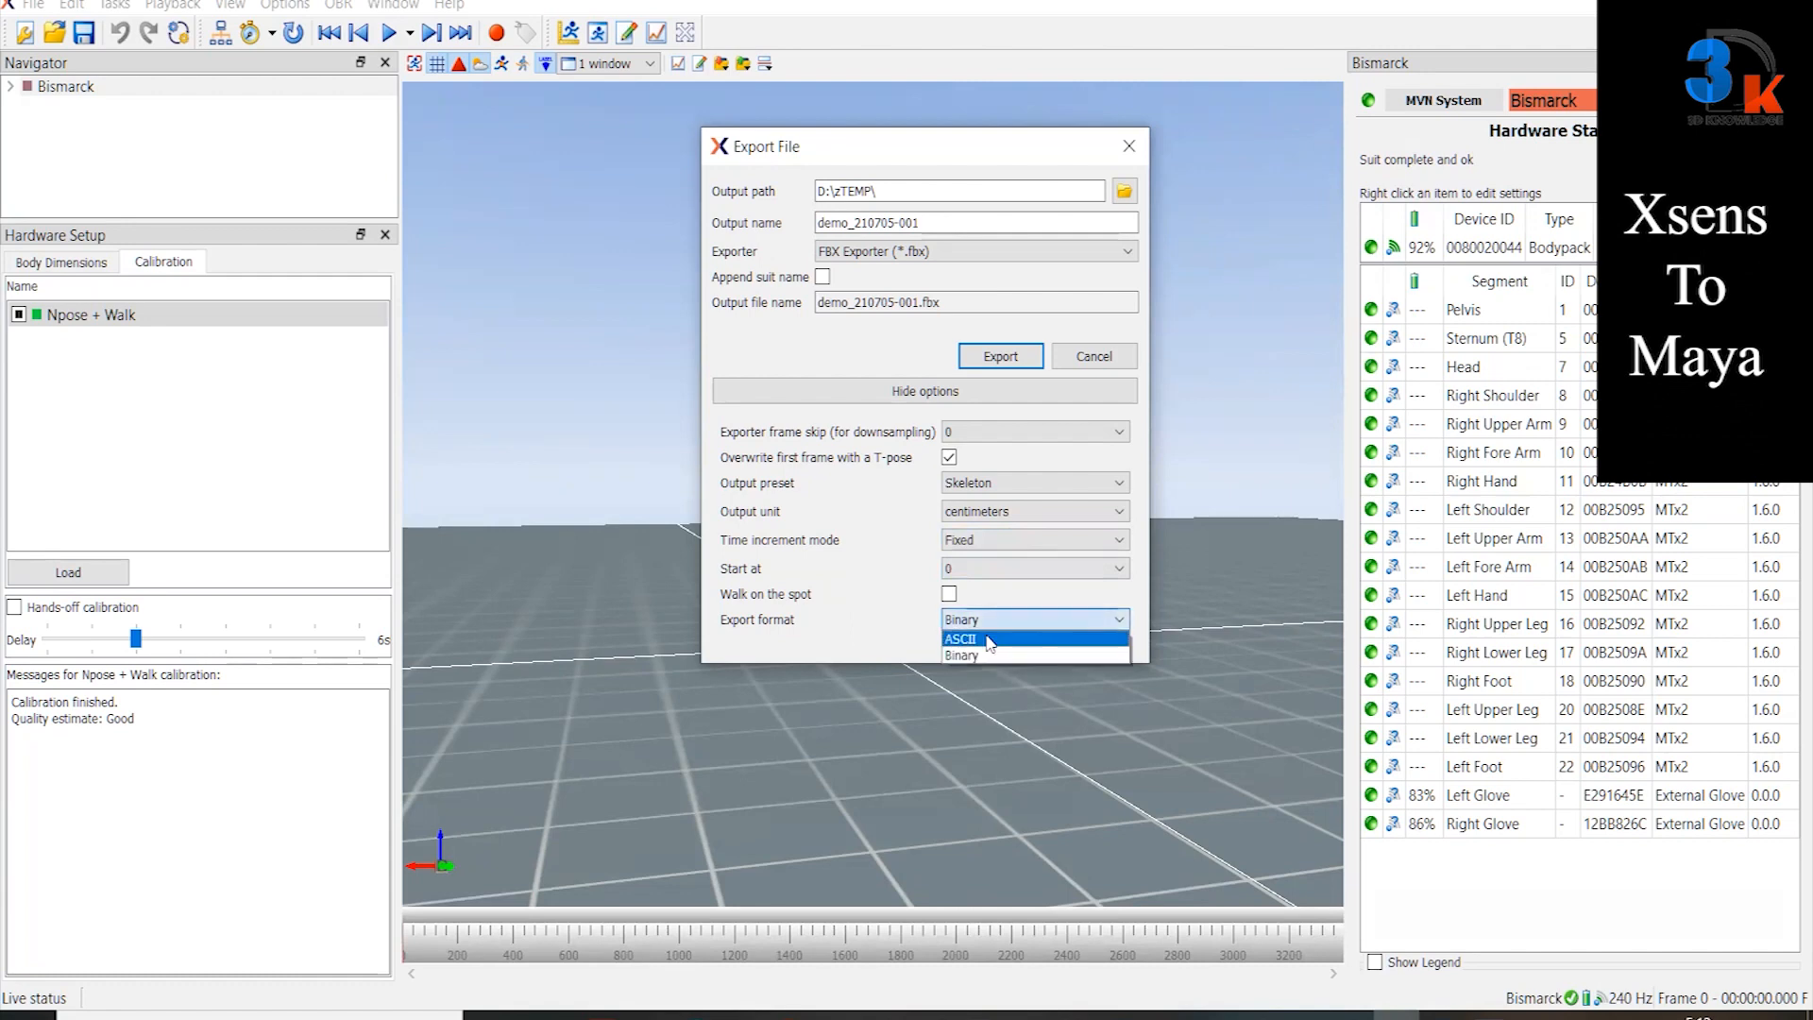
pyautogui.click(894, 633)
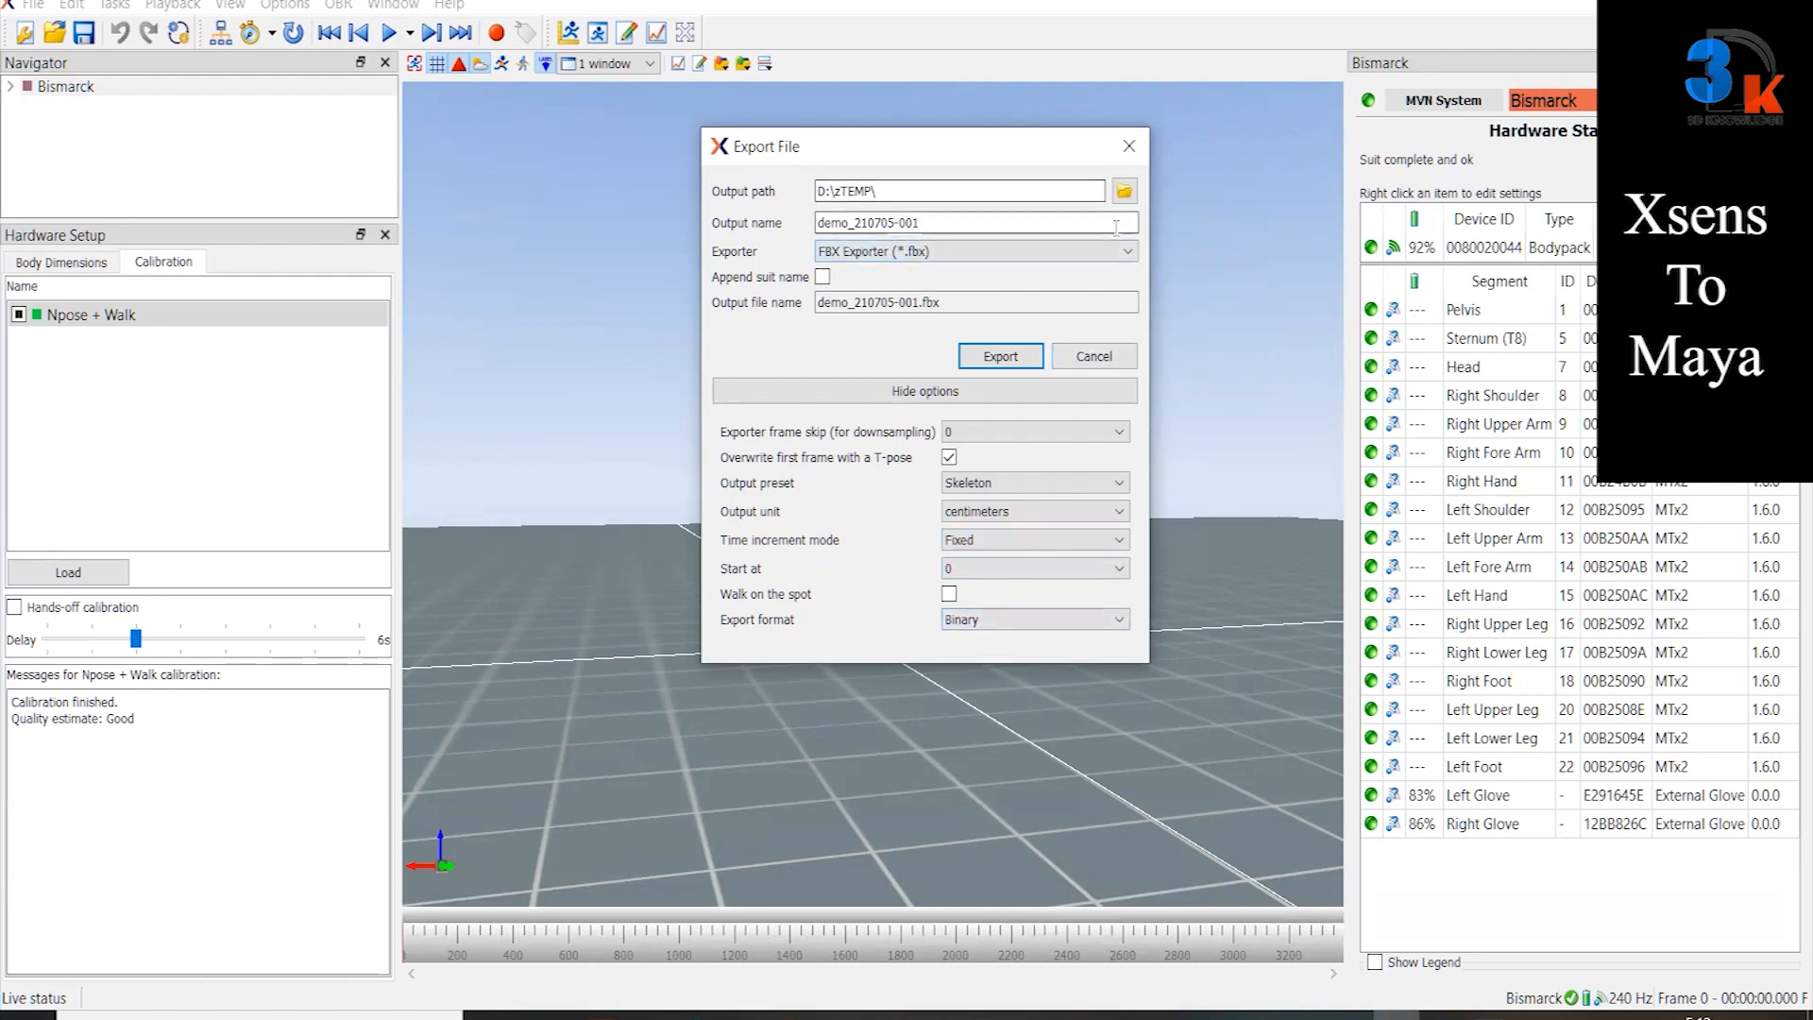
# Step: Choose D:\MOCAP as the output folder and export the recording as demo_210705-001.fbx
pyautogui.click(1124, 193)
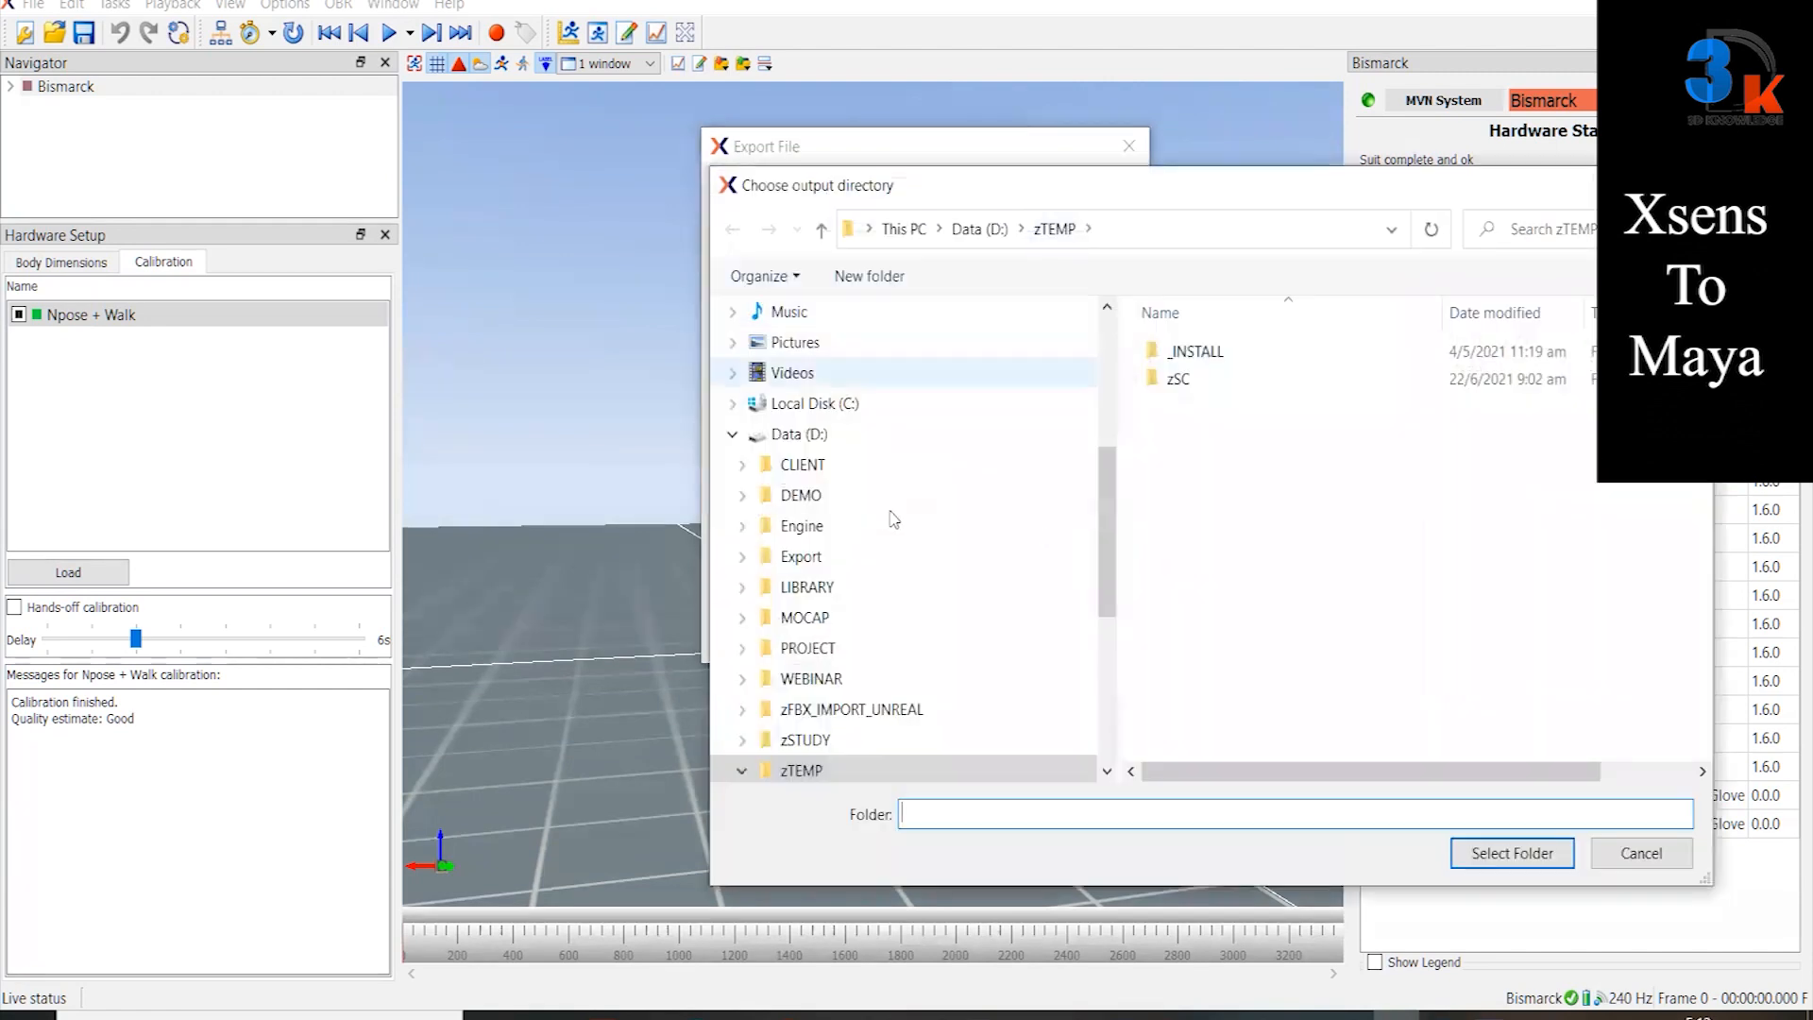
pyautogui.click(805, 617)
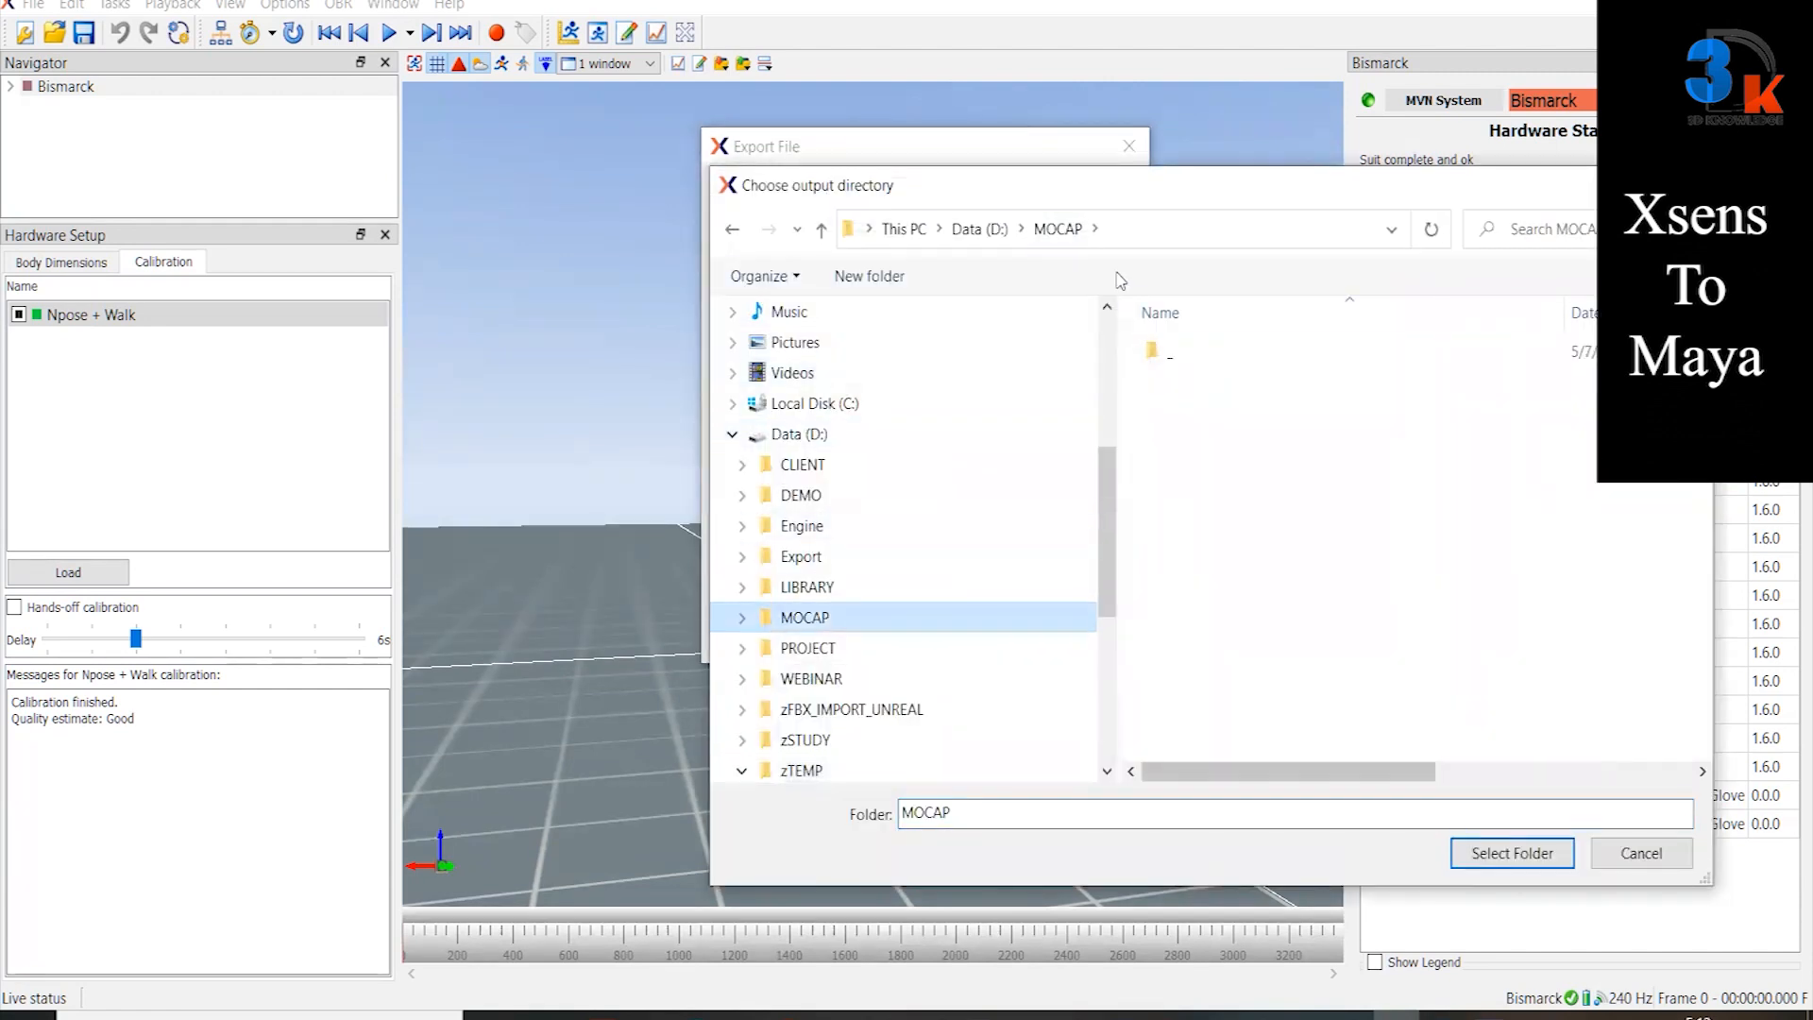
pyautogui.moveTo(1097, 195); pyautogui.dragTo(743, 183)
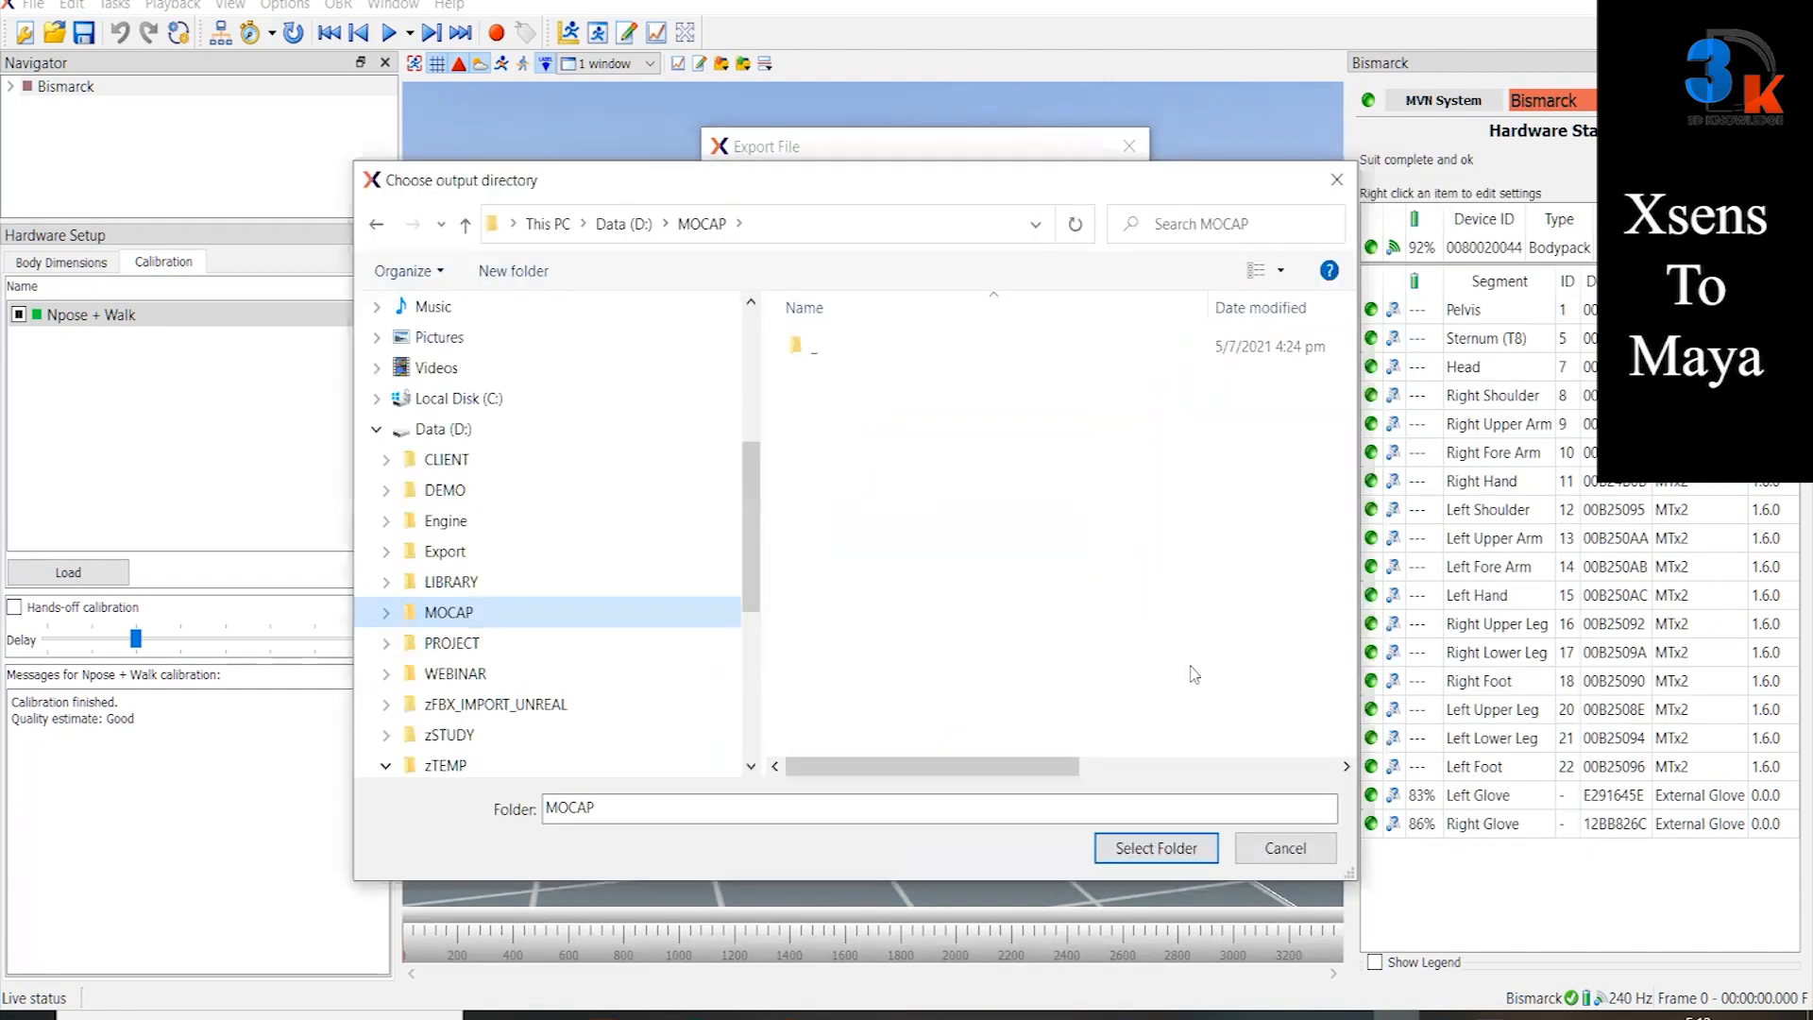
pyautogui.click(1145, 853)
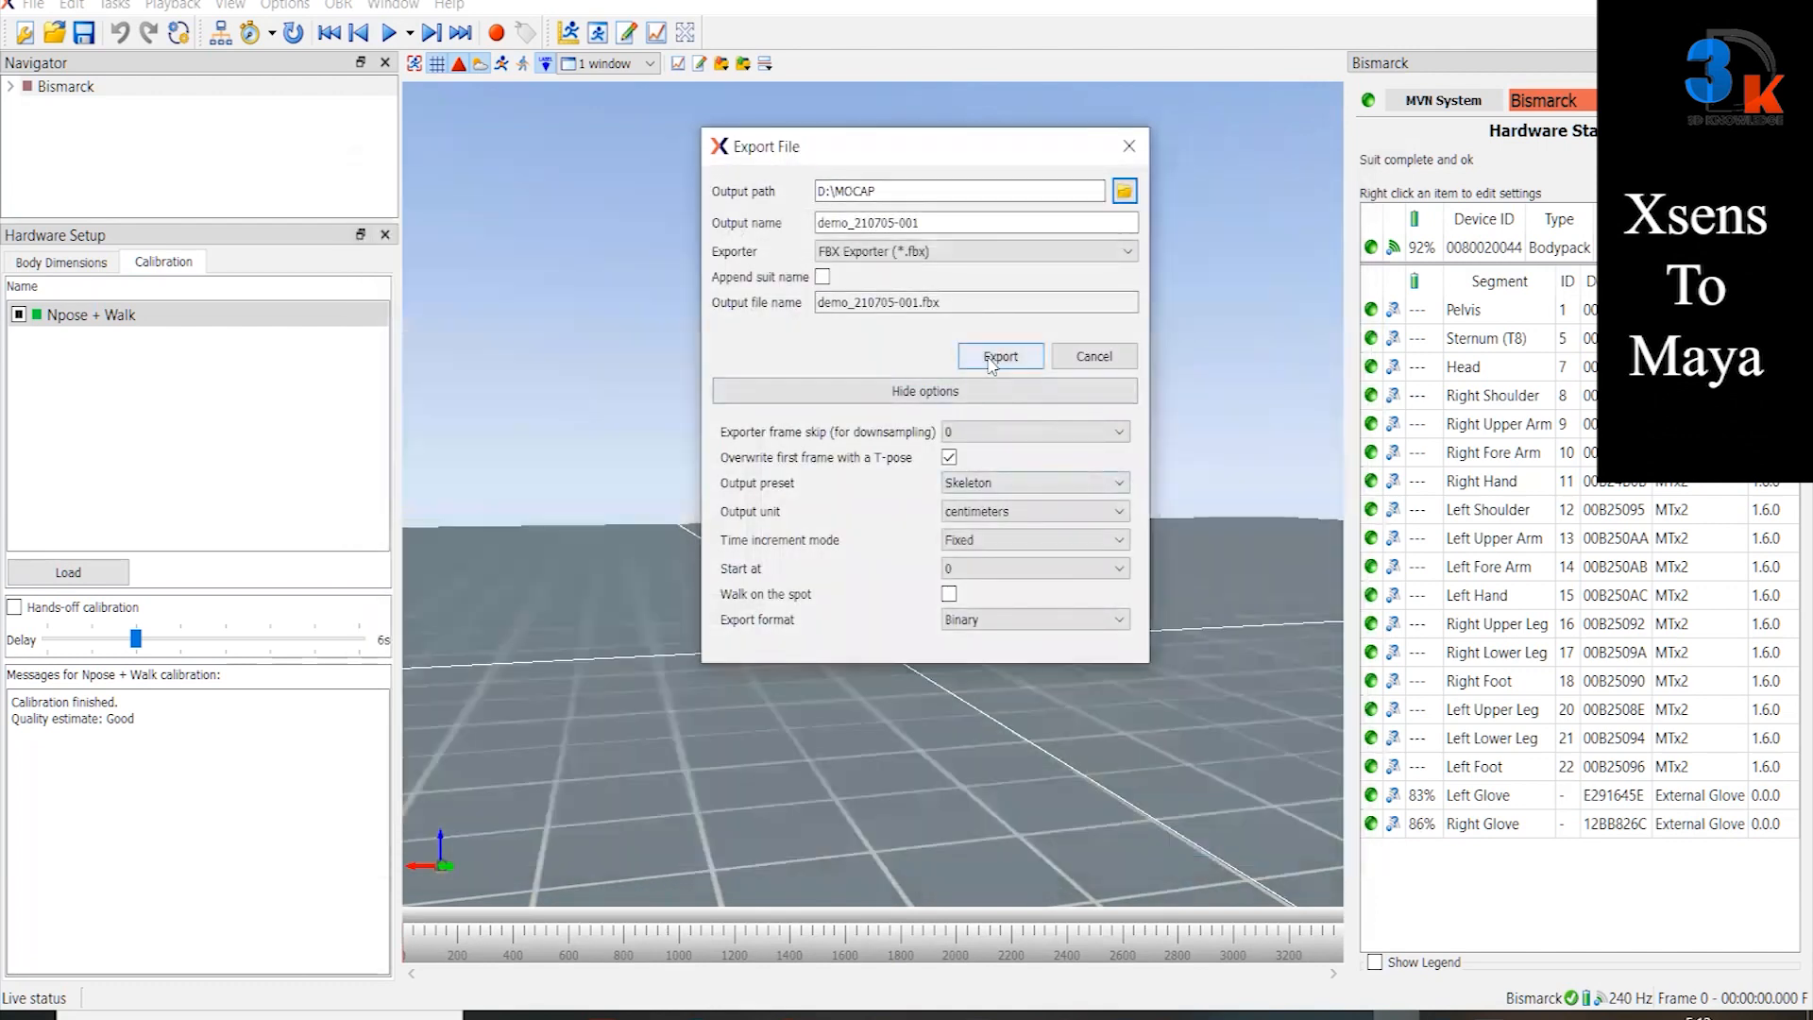
pyautogui.click(990, 359)
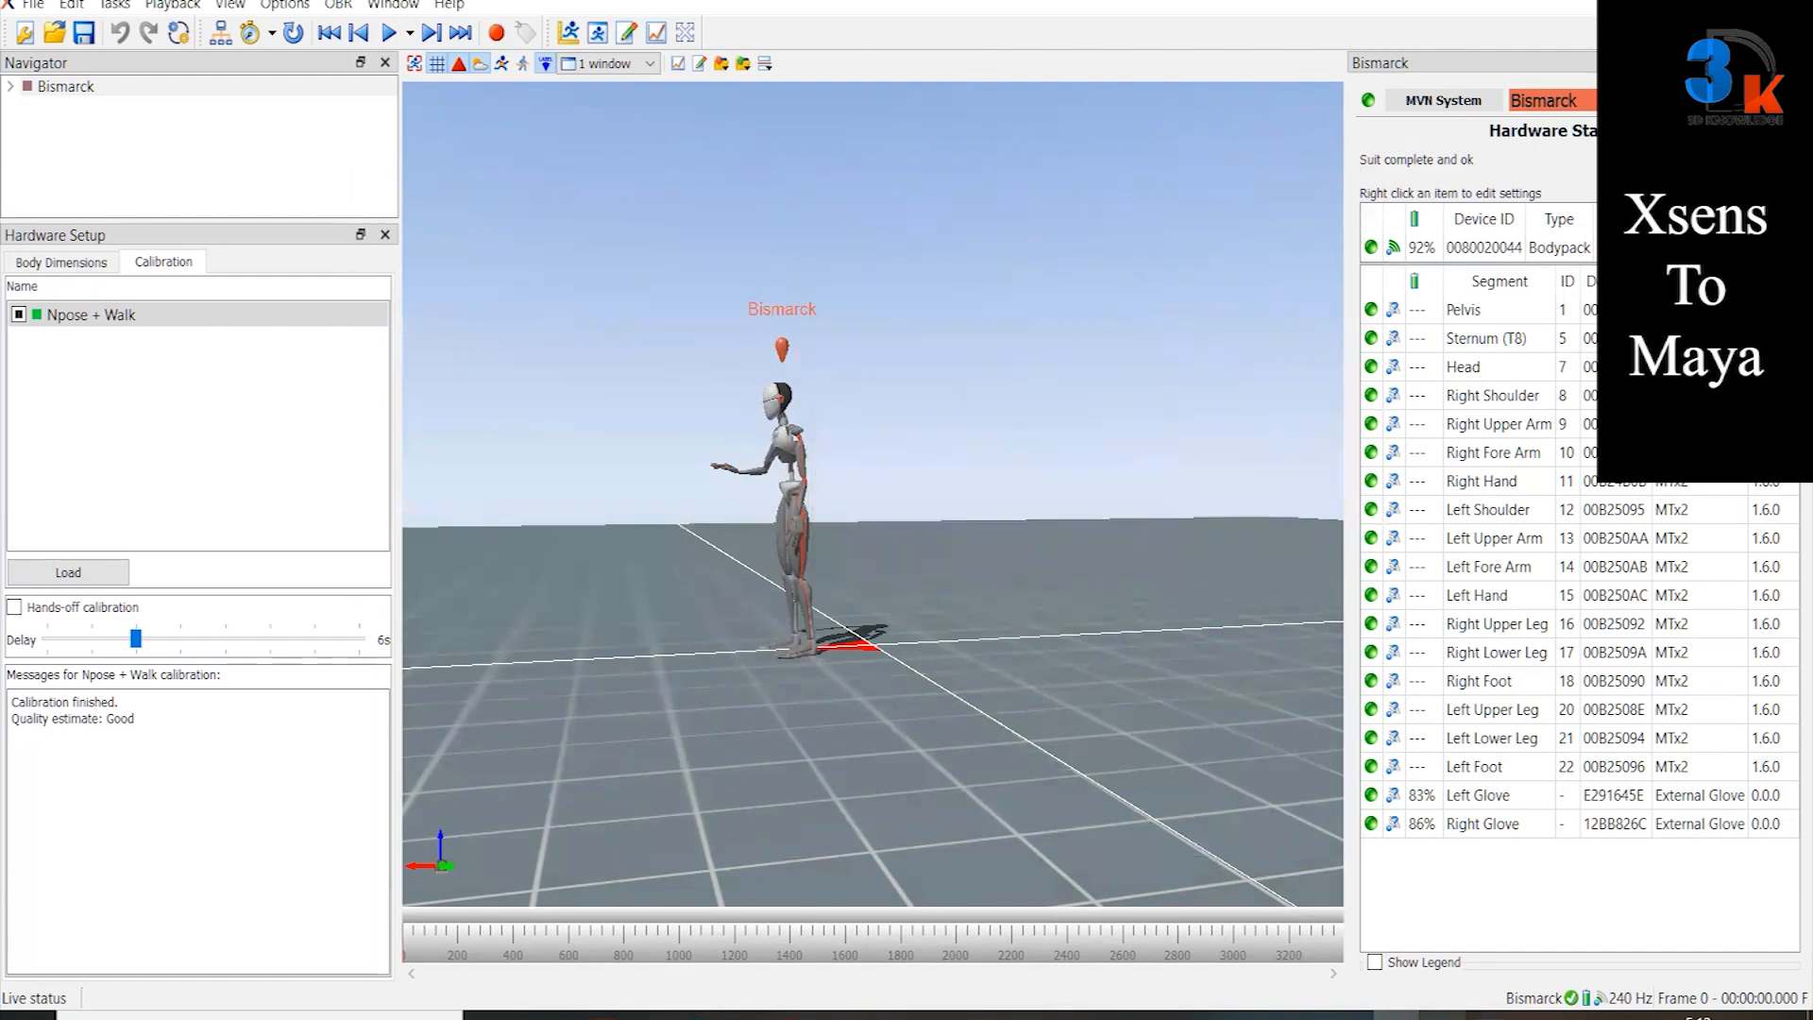
# Step: Switch to Maya and create a new scene, discarding the changes to the untitled one
pyautogui.moveTo(1464, 1016)
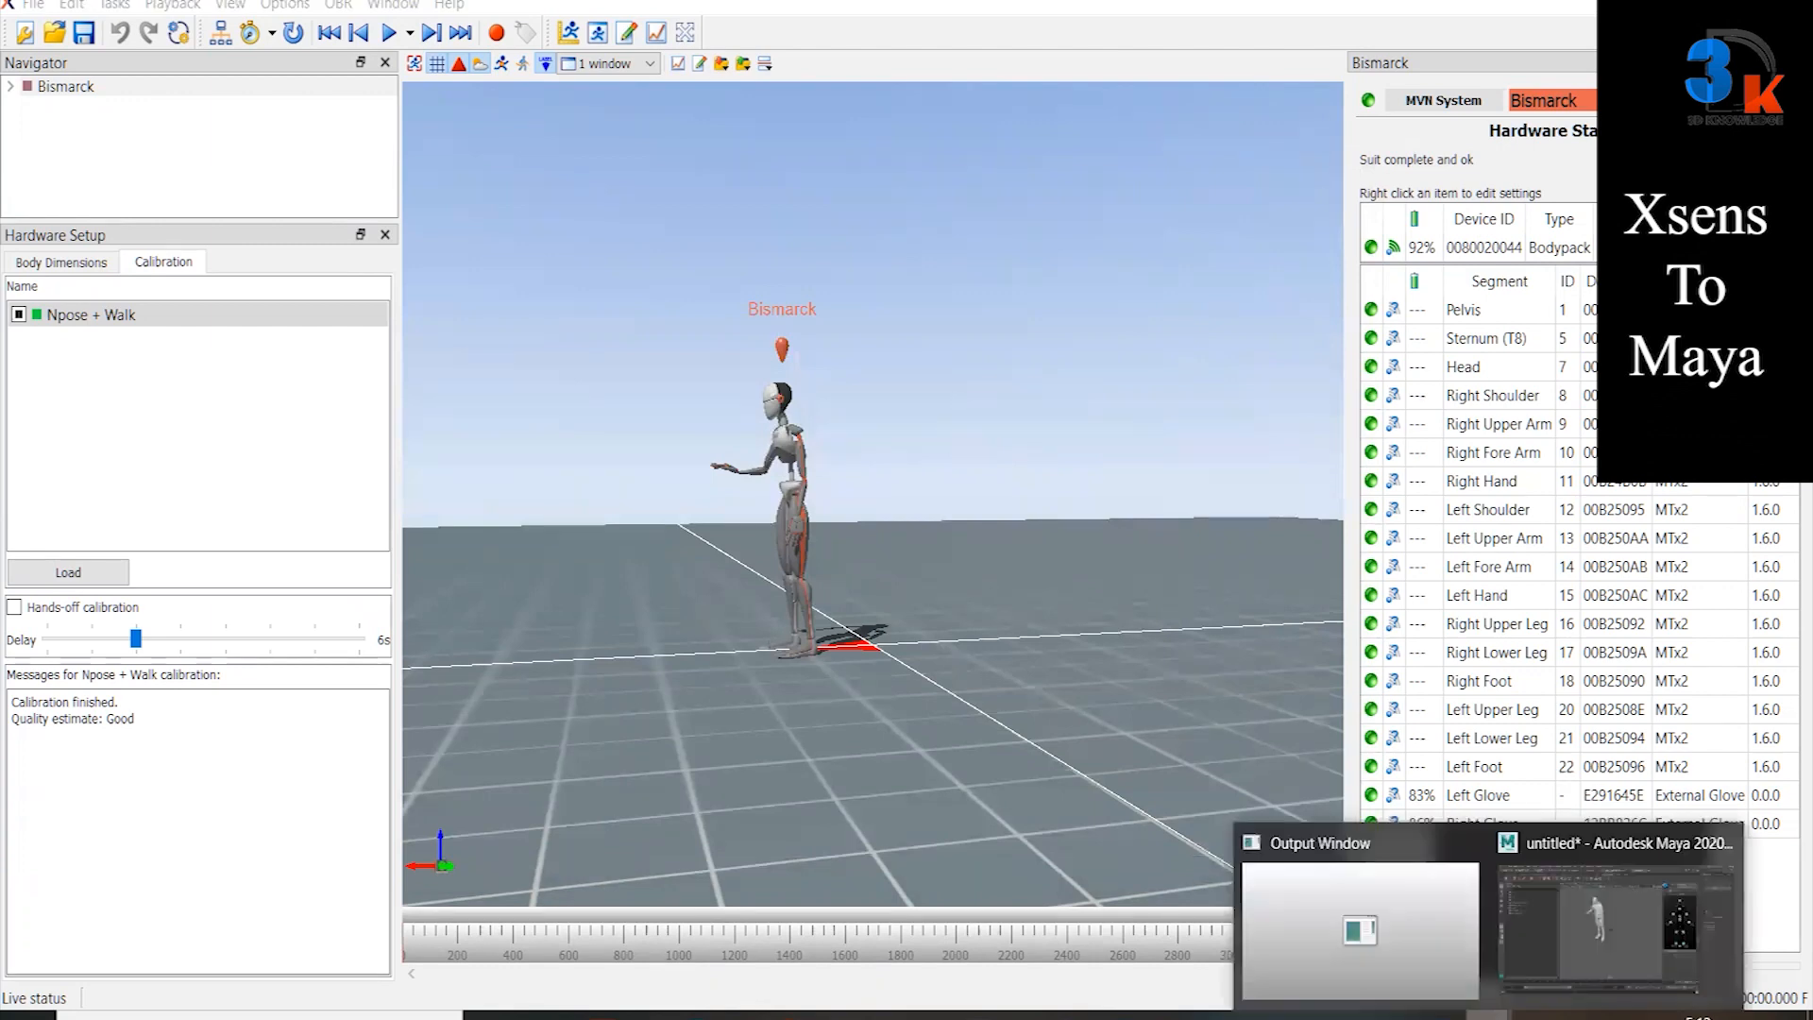
pyautogui.click(1539, 930)
pyautogui.click(135, 34)
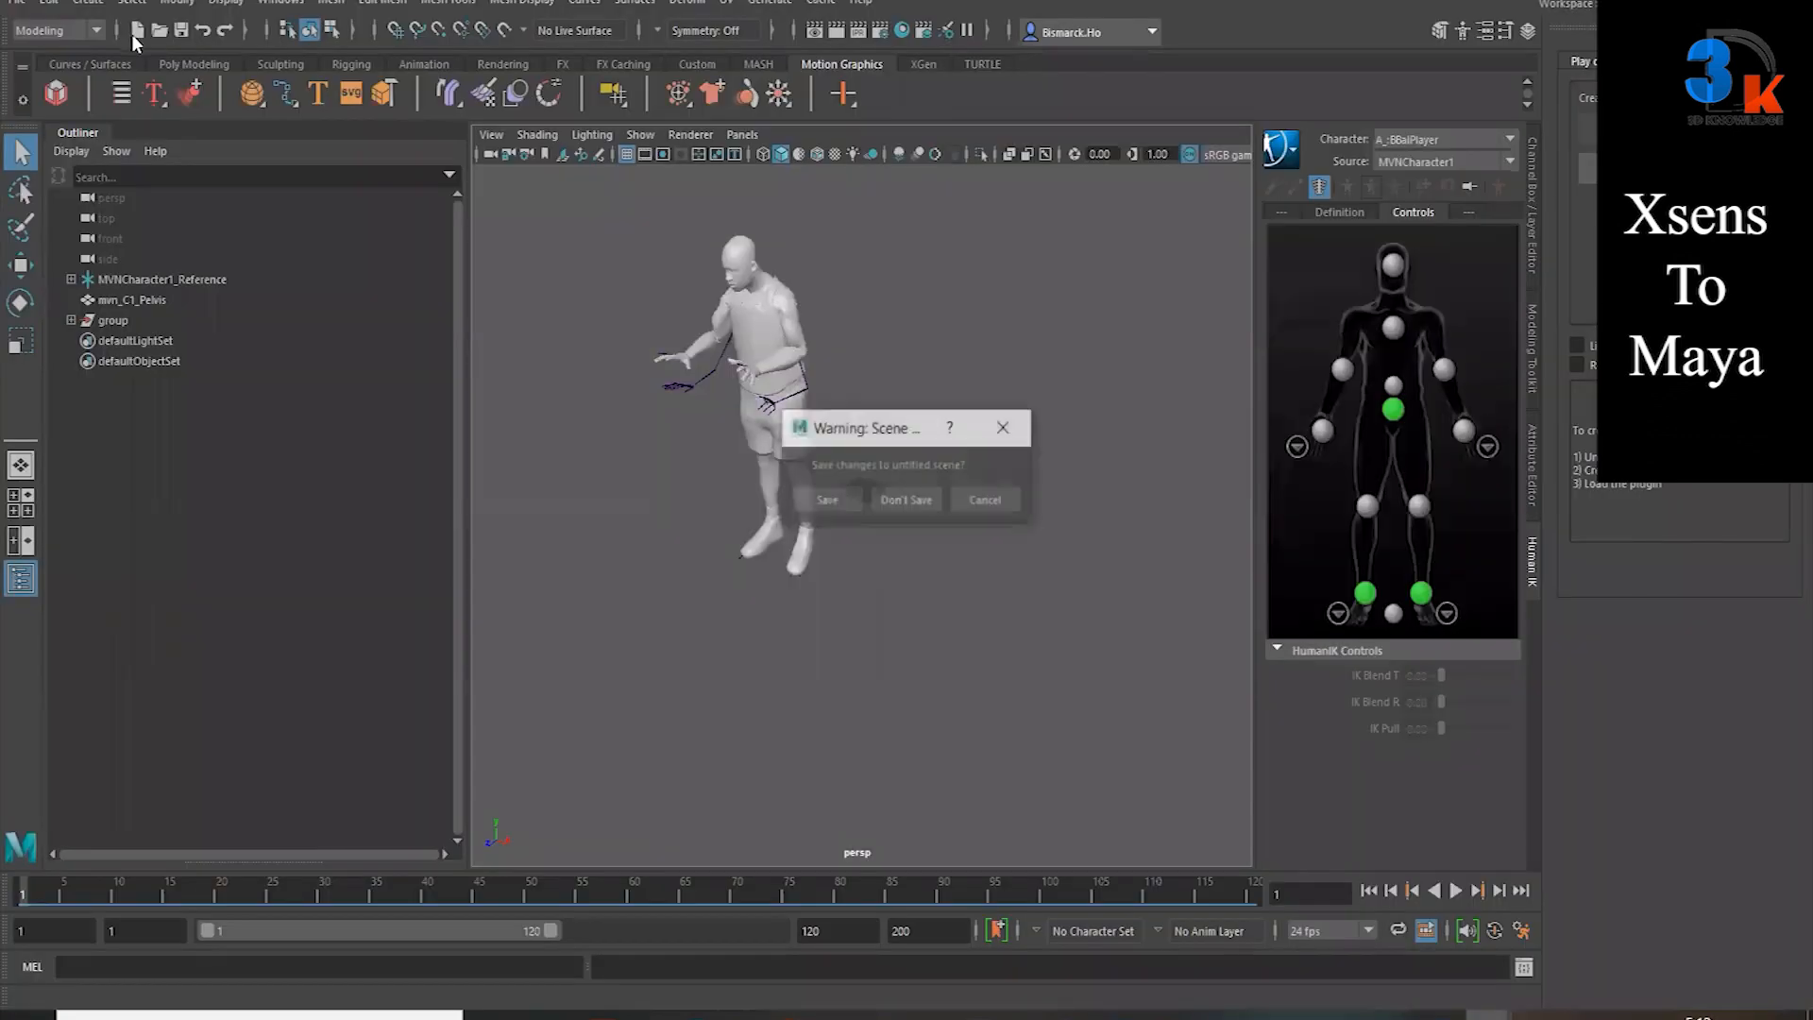
pyautogui.click(907, 499)
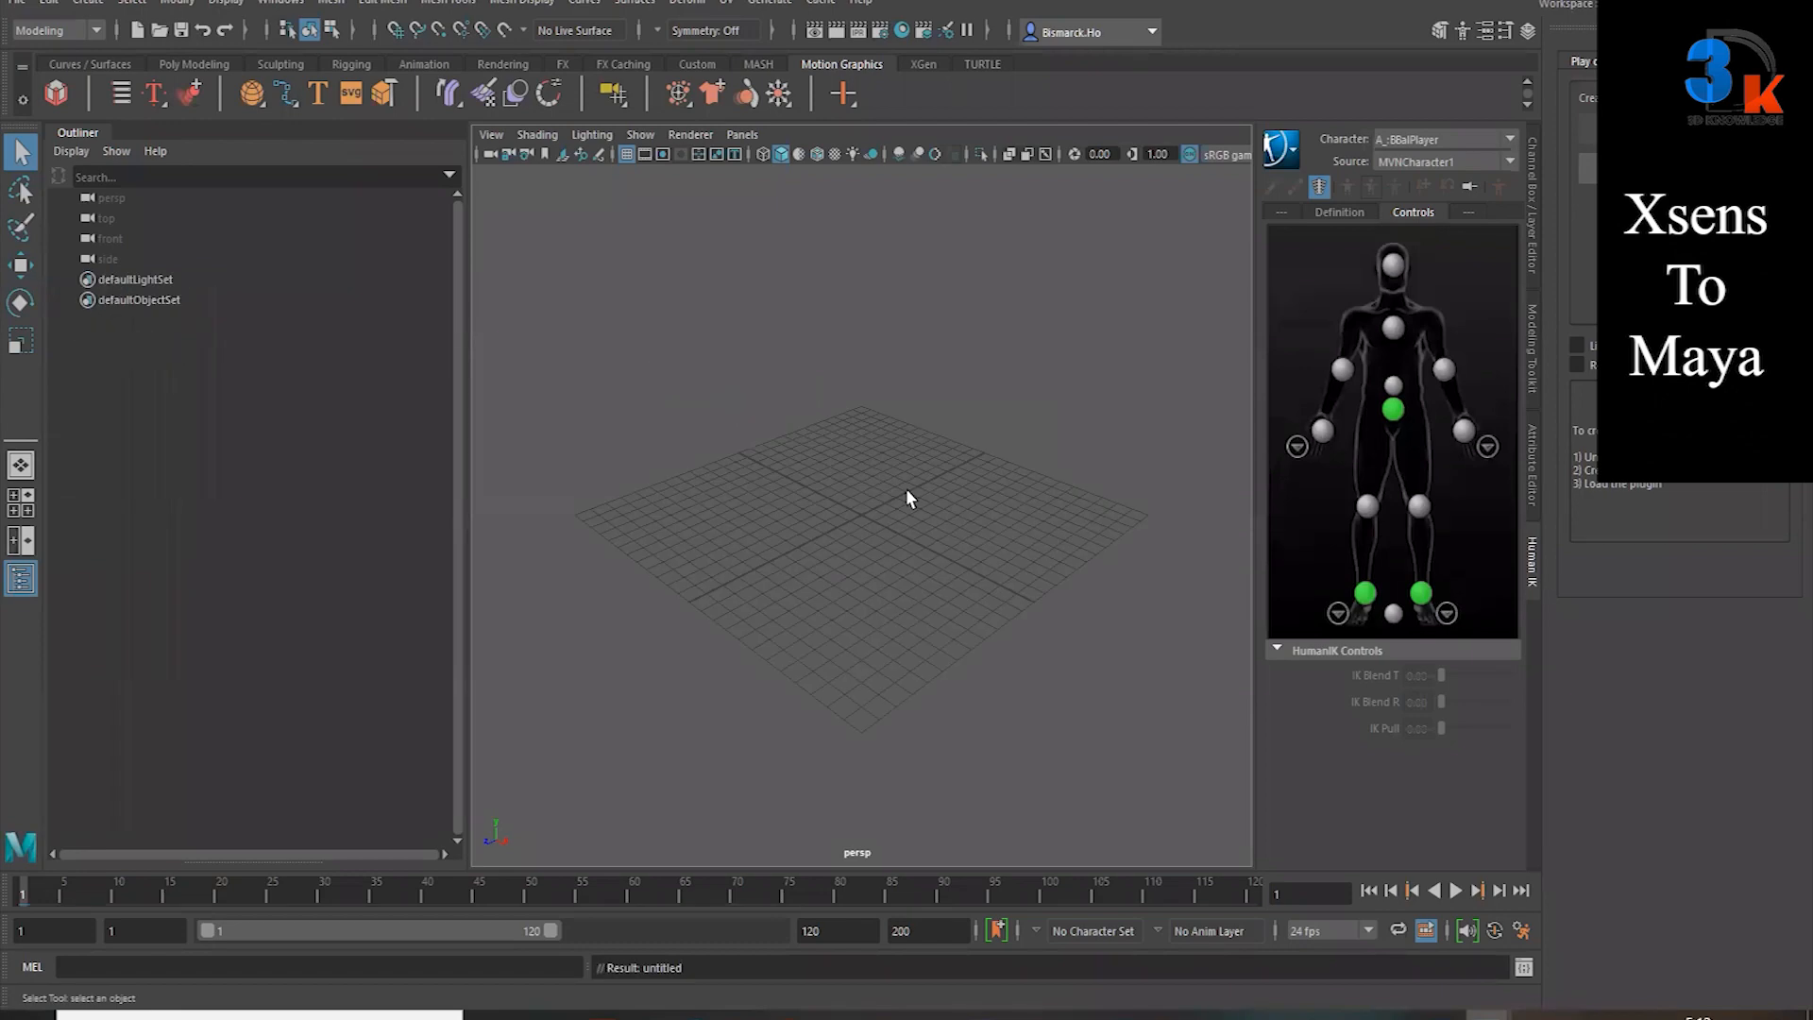
# Step: Open demo_210705-001.fbx from the MOCAP folder on drive D without saving the current scene
pyautogui.click(159, 31)
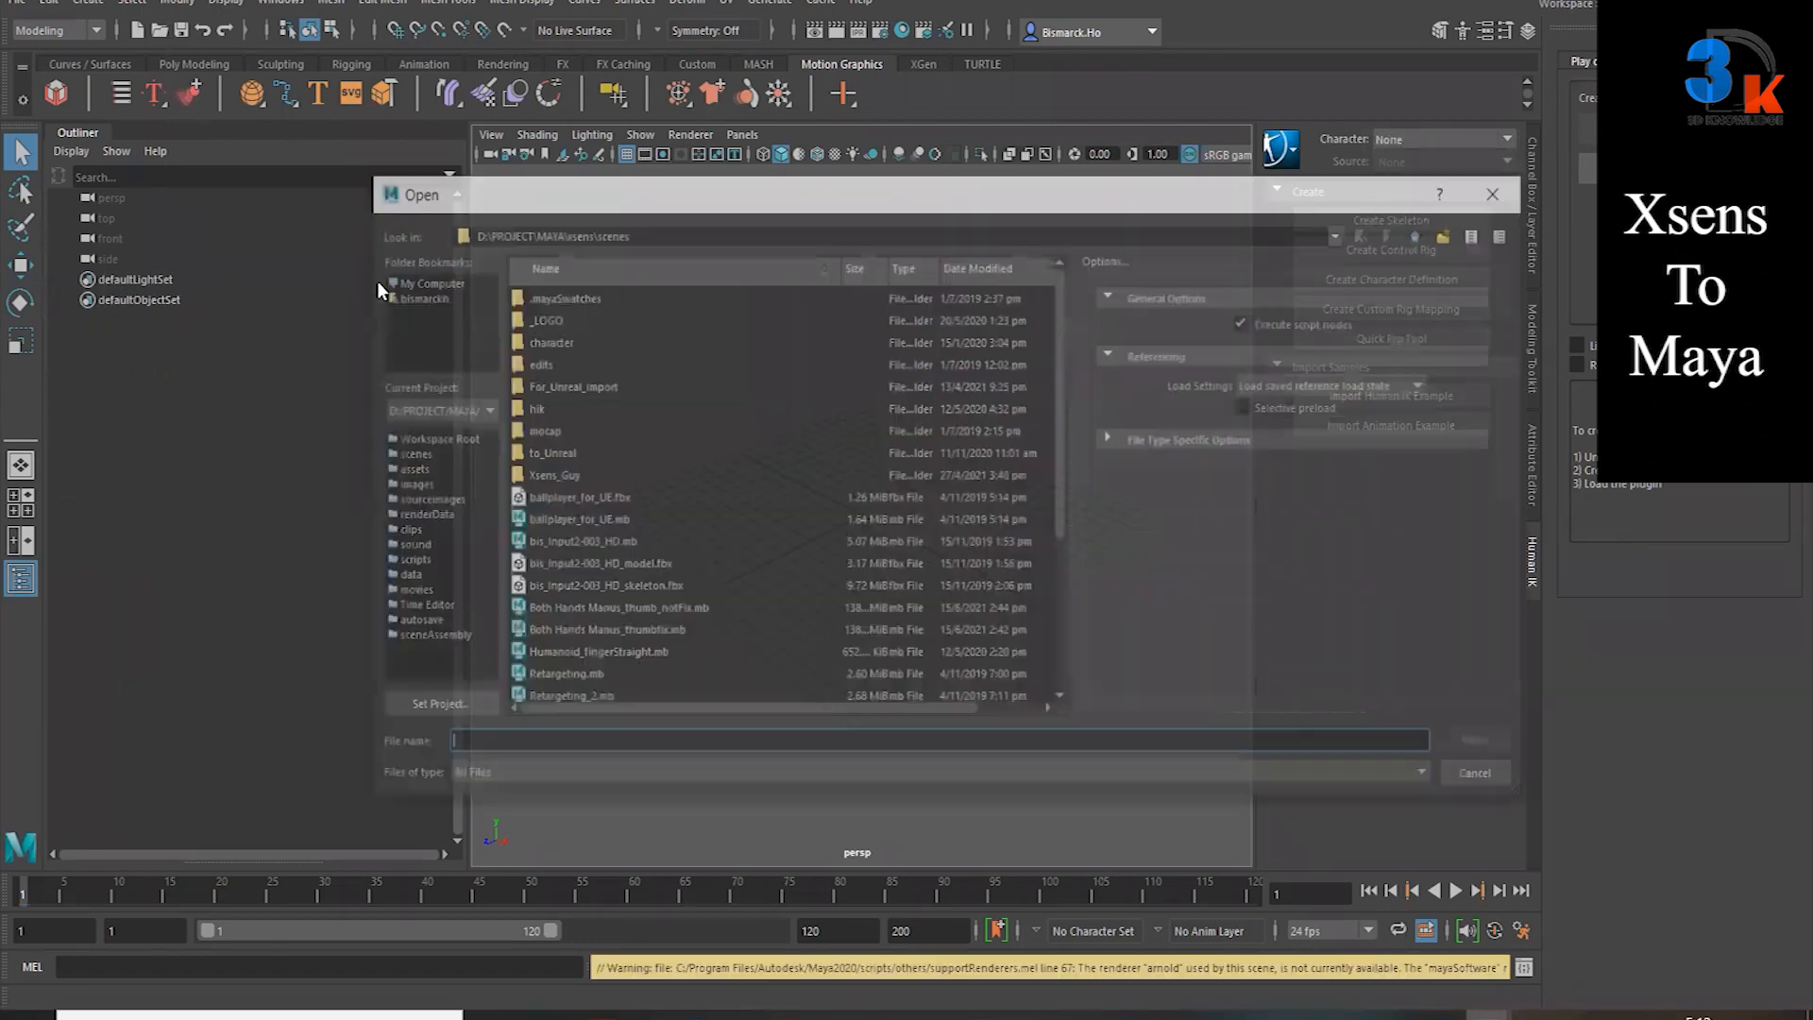
pyautogui.click(427, 279)
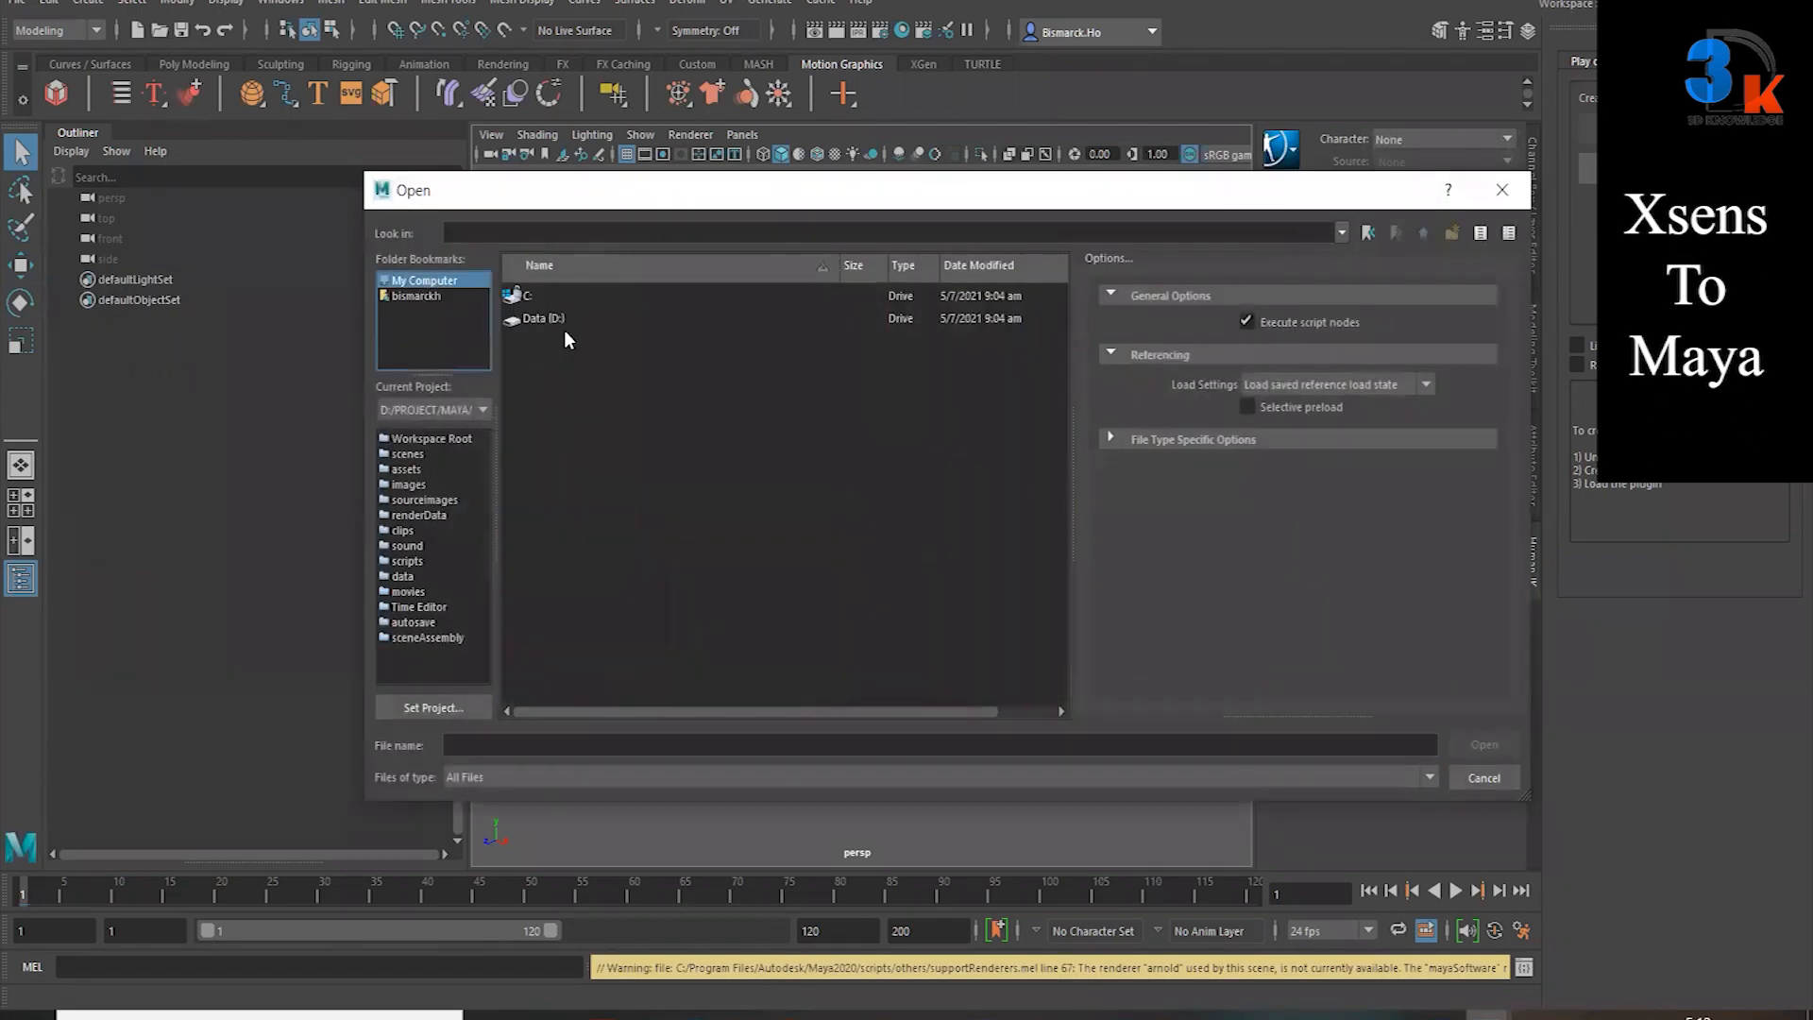
pyautogui.click(564, 323)
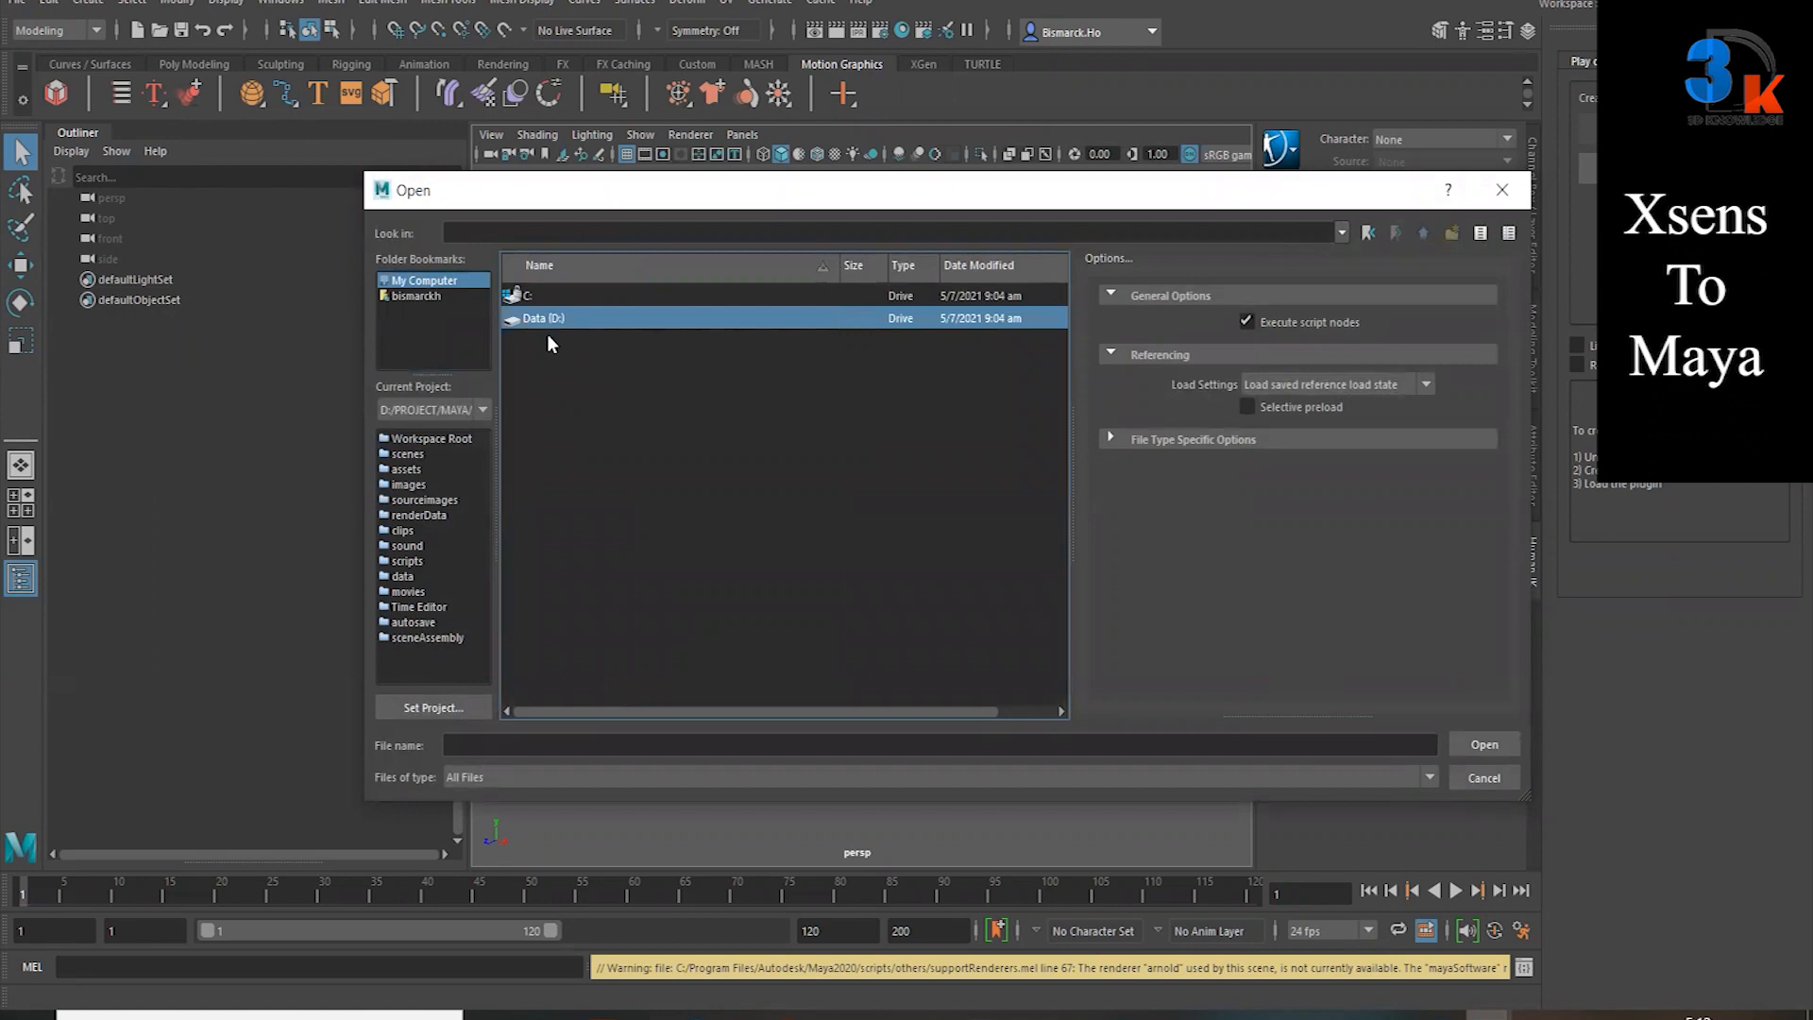
pyautogui.doubleClick(546, 331)
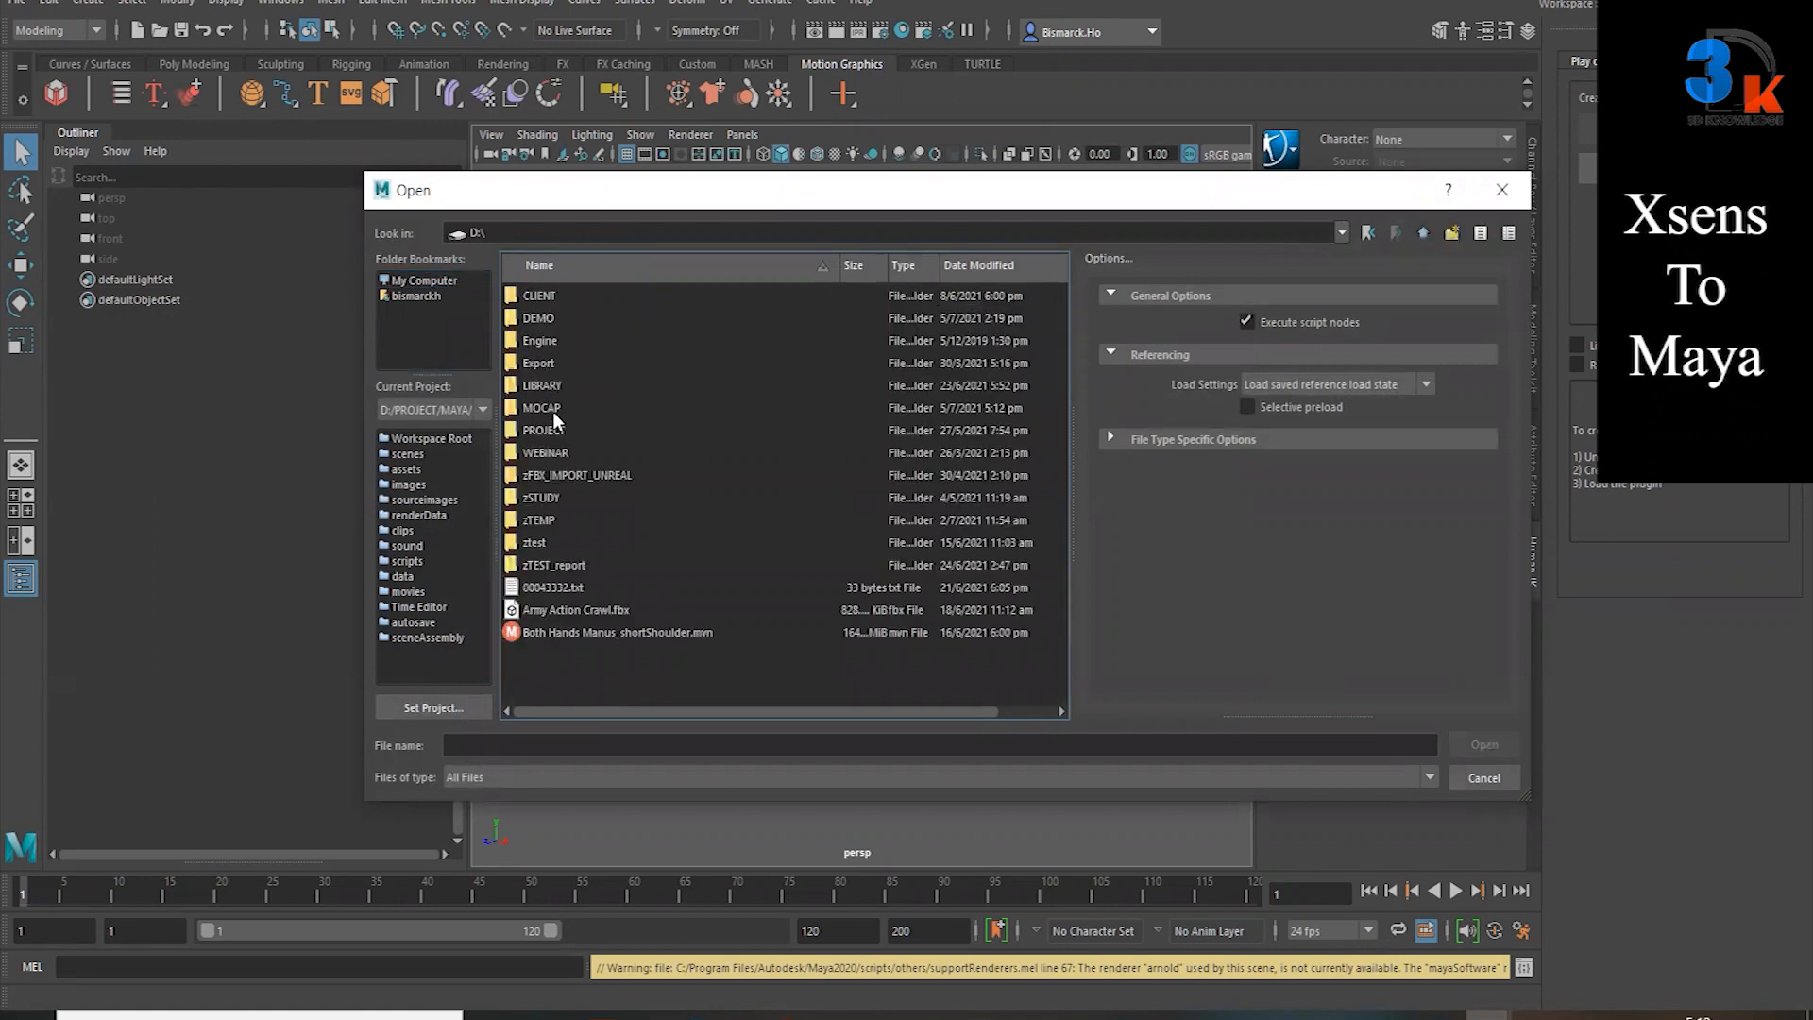
pyautogui.doubleClick(553, 409)
pyautogui.click(568, 321)
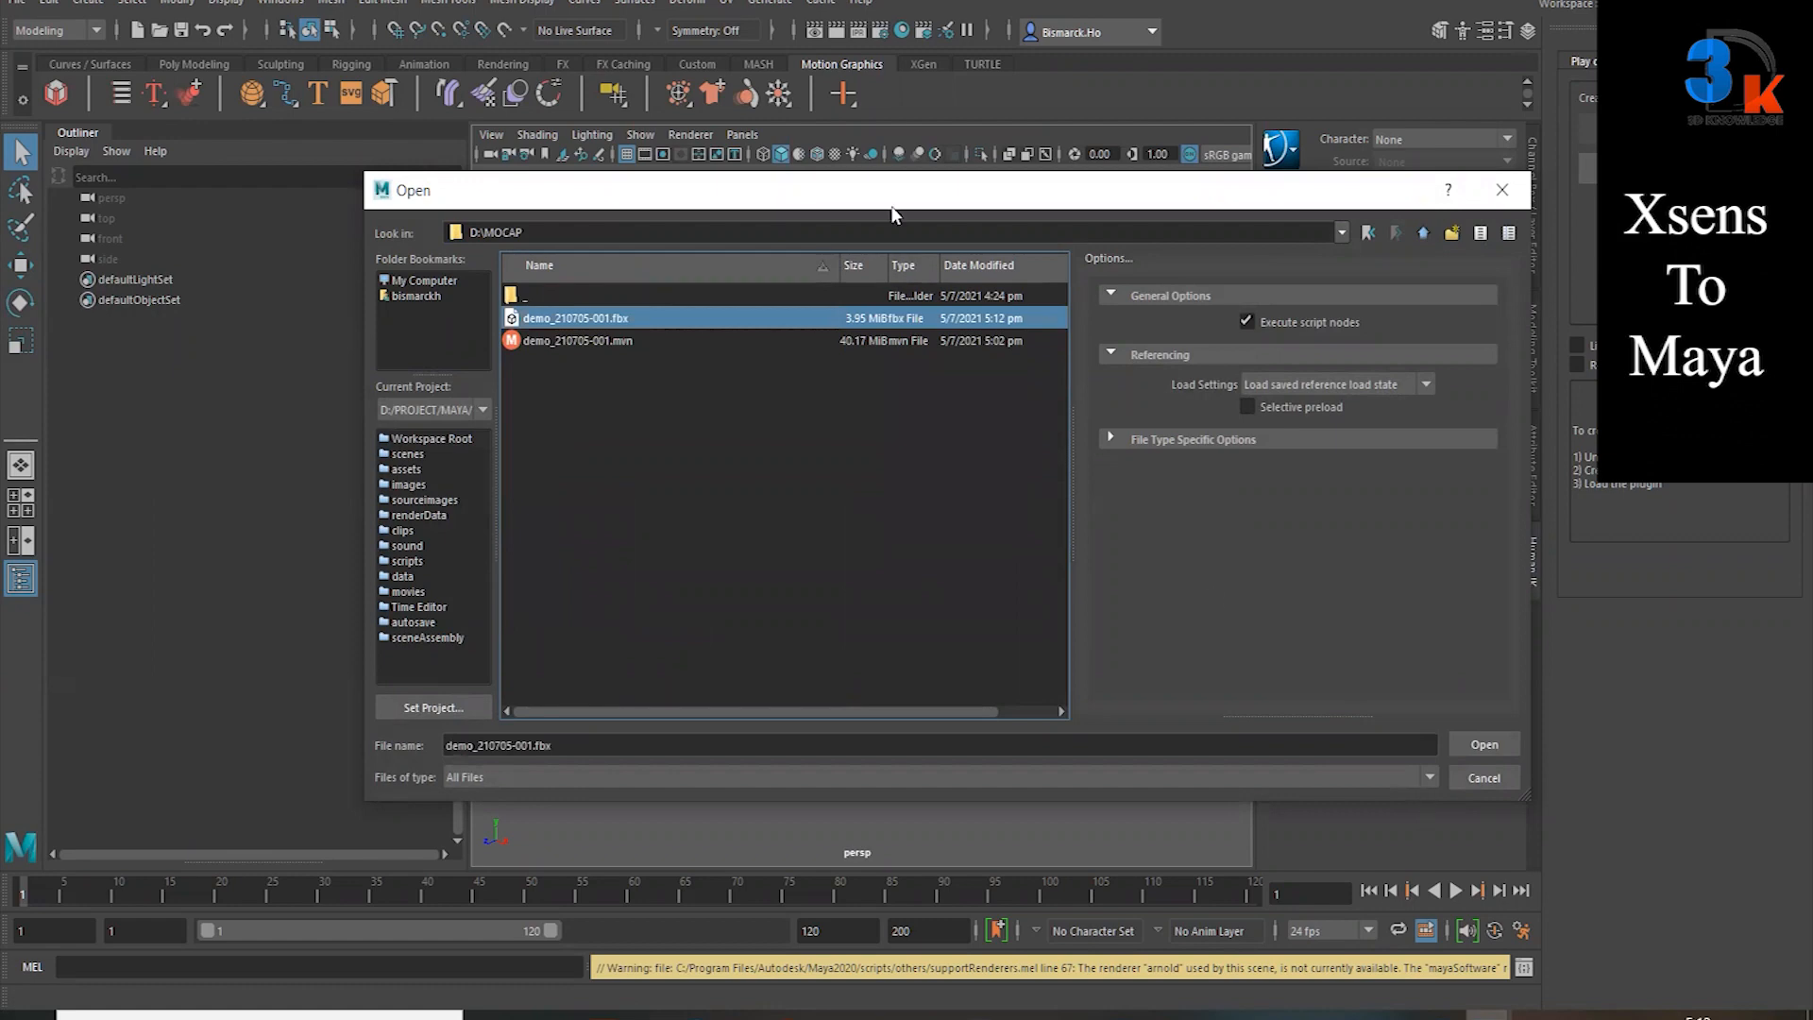
pyautogui.moveTo(892, 197); pyautogui.dragTo(750, 191)
pyautogui.click(1340, 740)
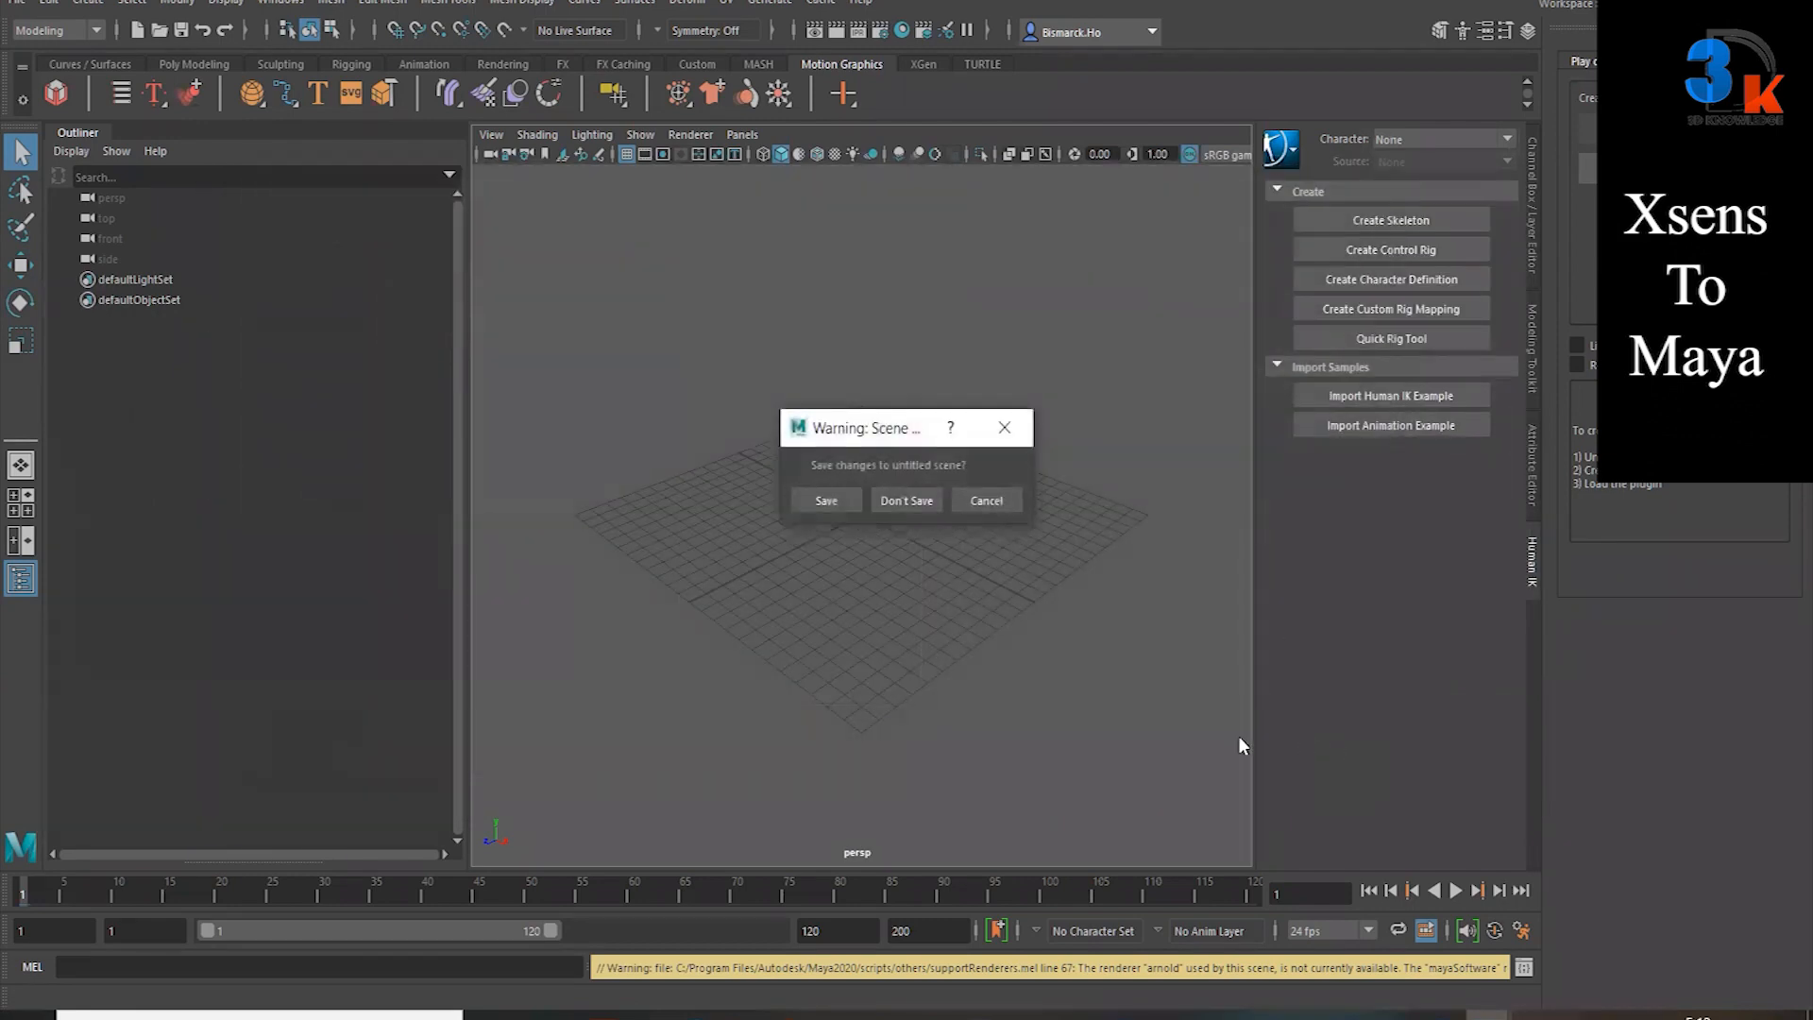
pyautogui.click(907, 504)
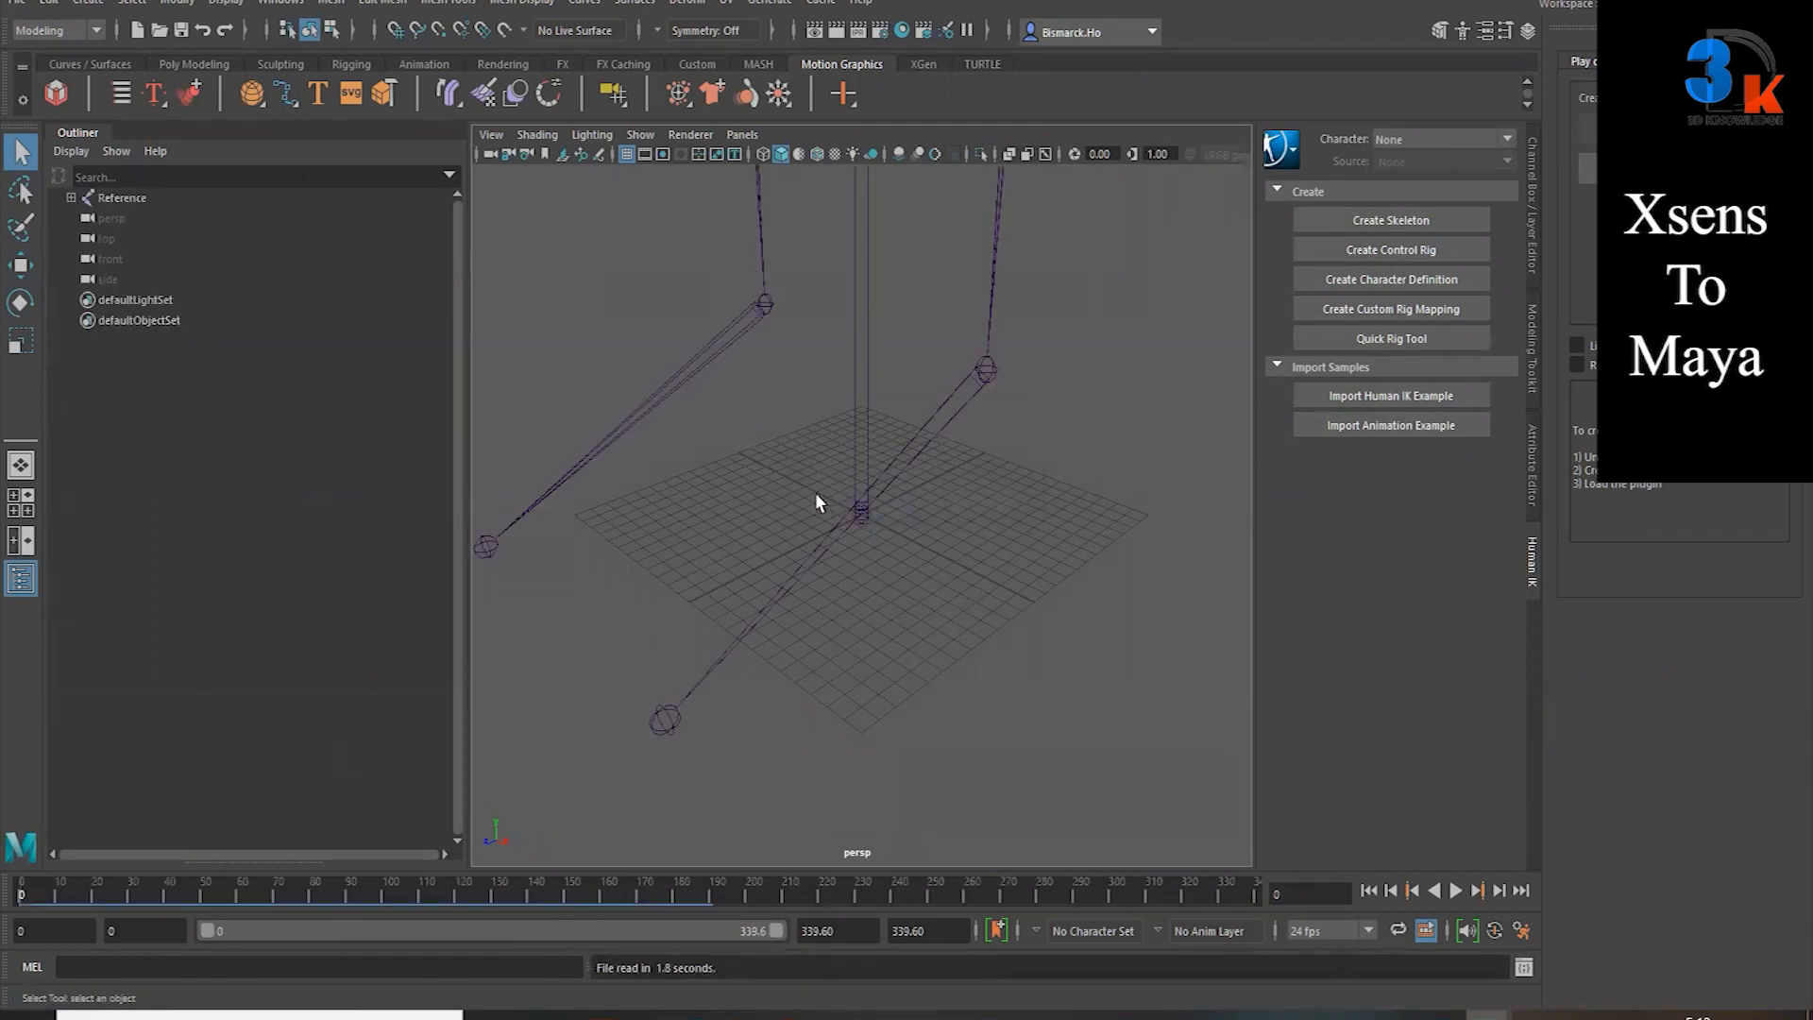
# Step: Play back the motion on the imported skeleton and return to the T-pose at frame 0
pyautogui.scroll(-5, 833, 491)
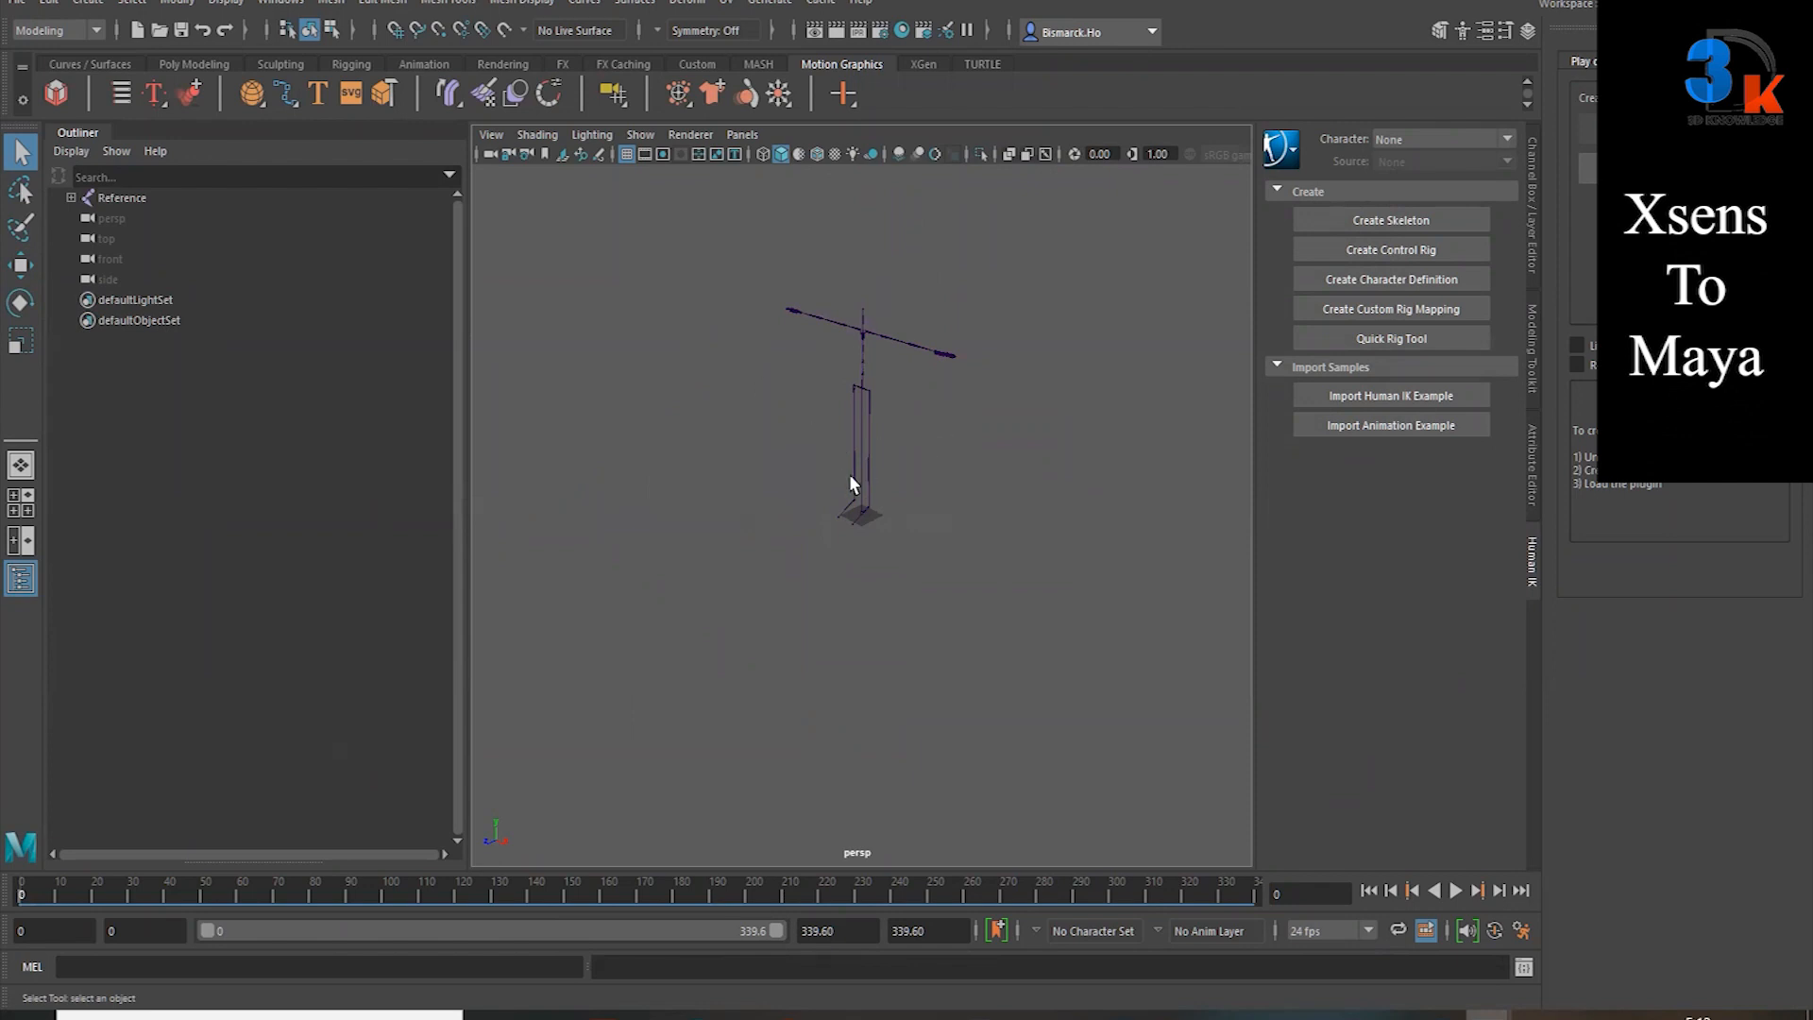
pyautogui.scroll(2, 875, 586)
pyautogui.scroll(-1, 903, 497)
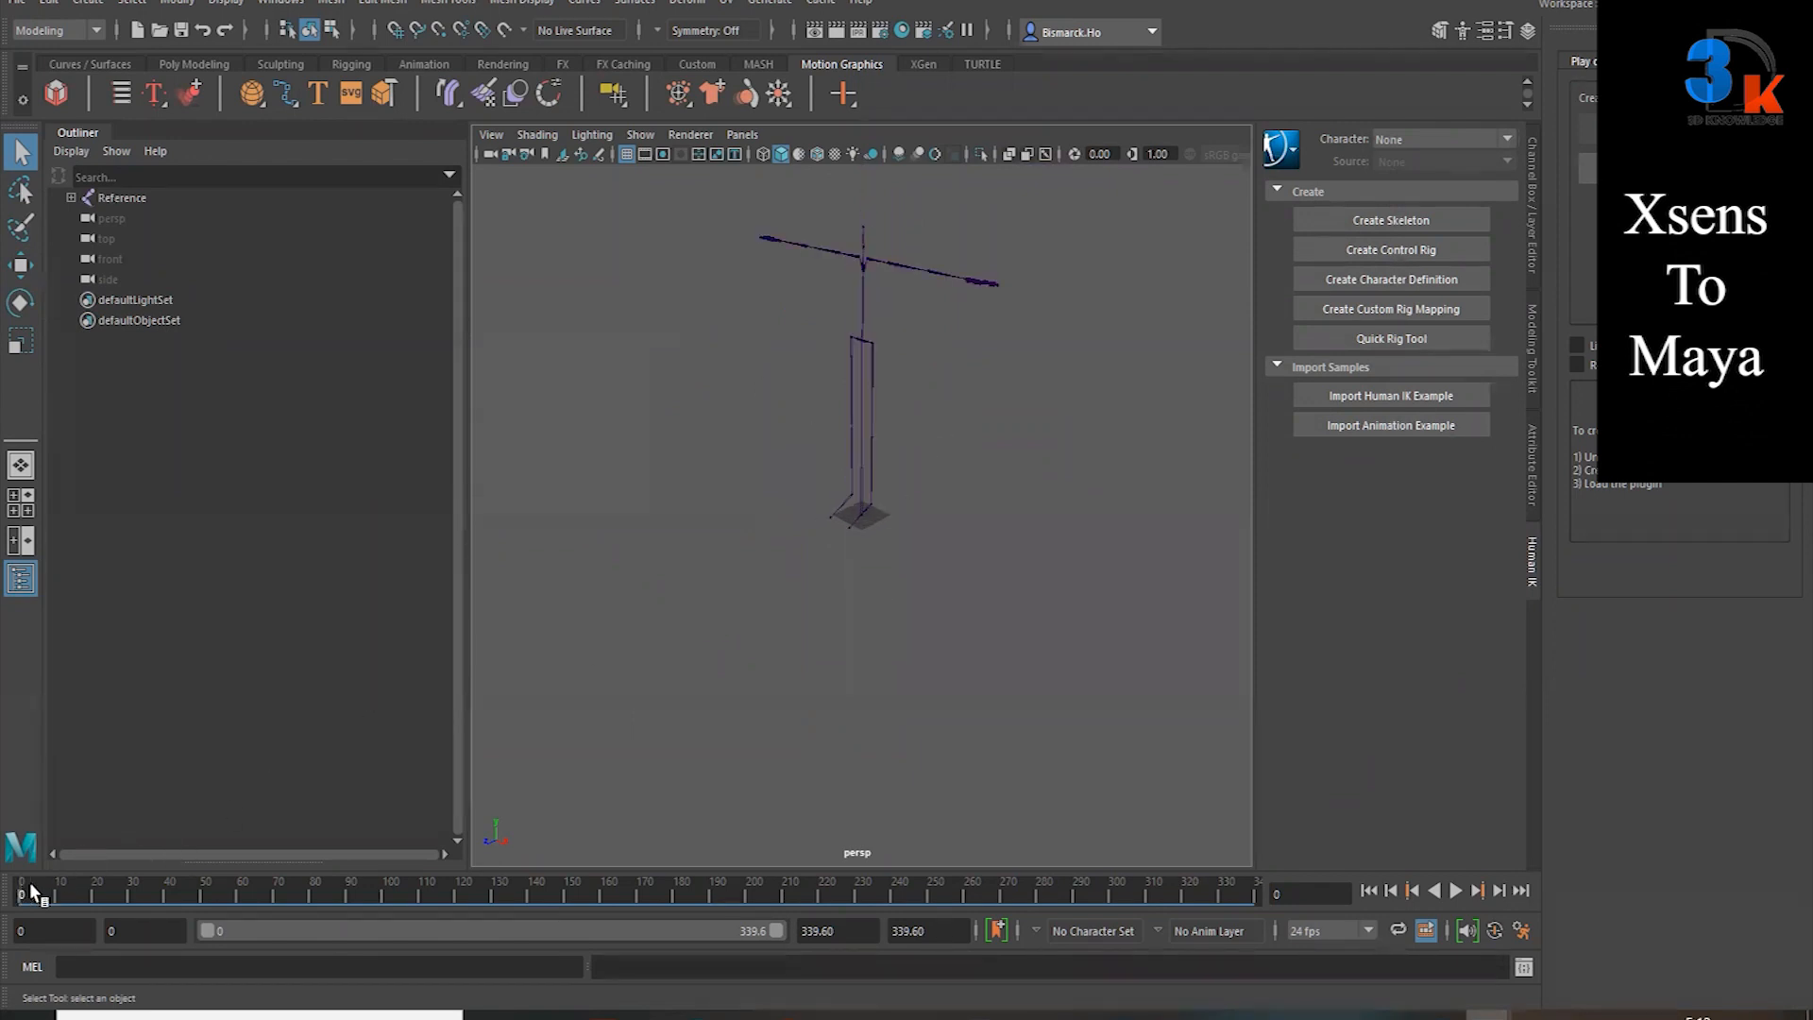
pyautogui.hotkey('alt', 'v')
pyautogui.moveTo(50, 894); pyautogui.dragTo(6, 894)
# Step: Create a HumanIK character definition and assign the Reference joint to its reference bone
pyautogui.click(122, 198)
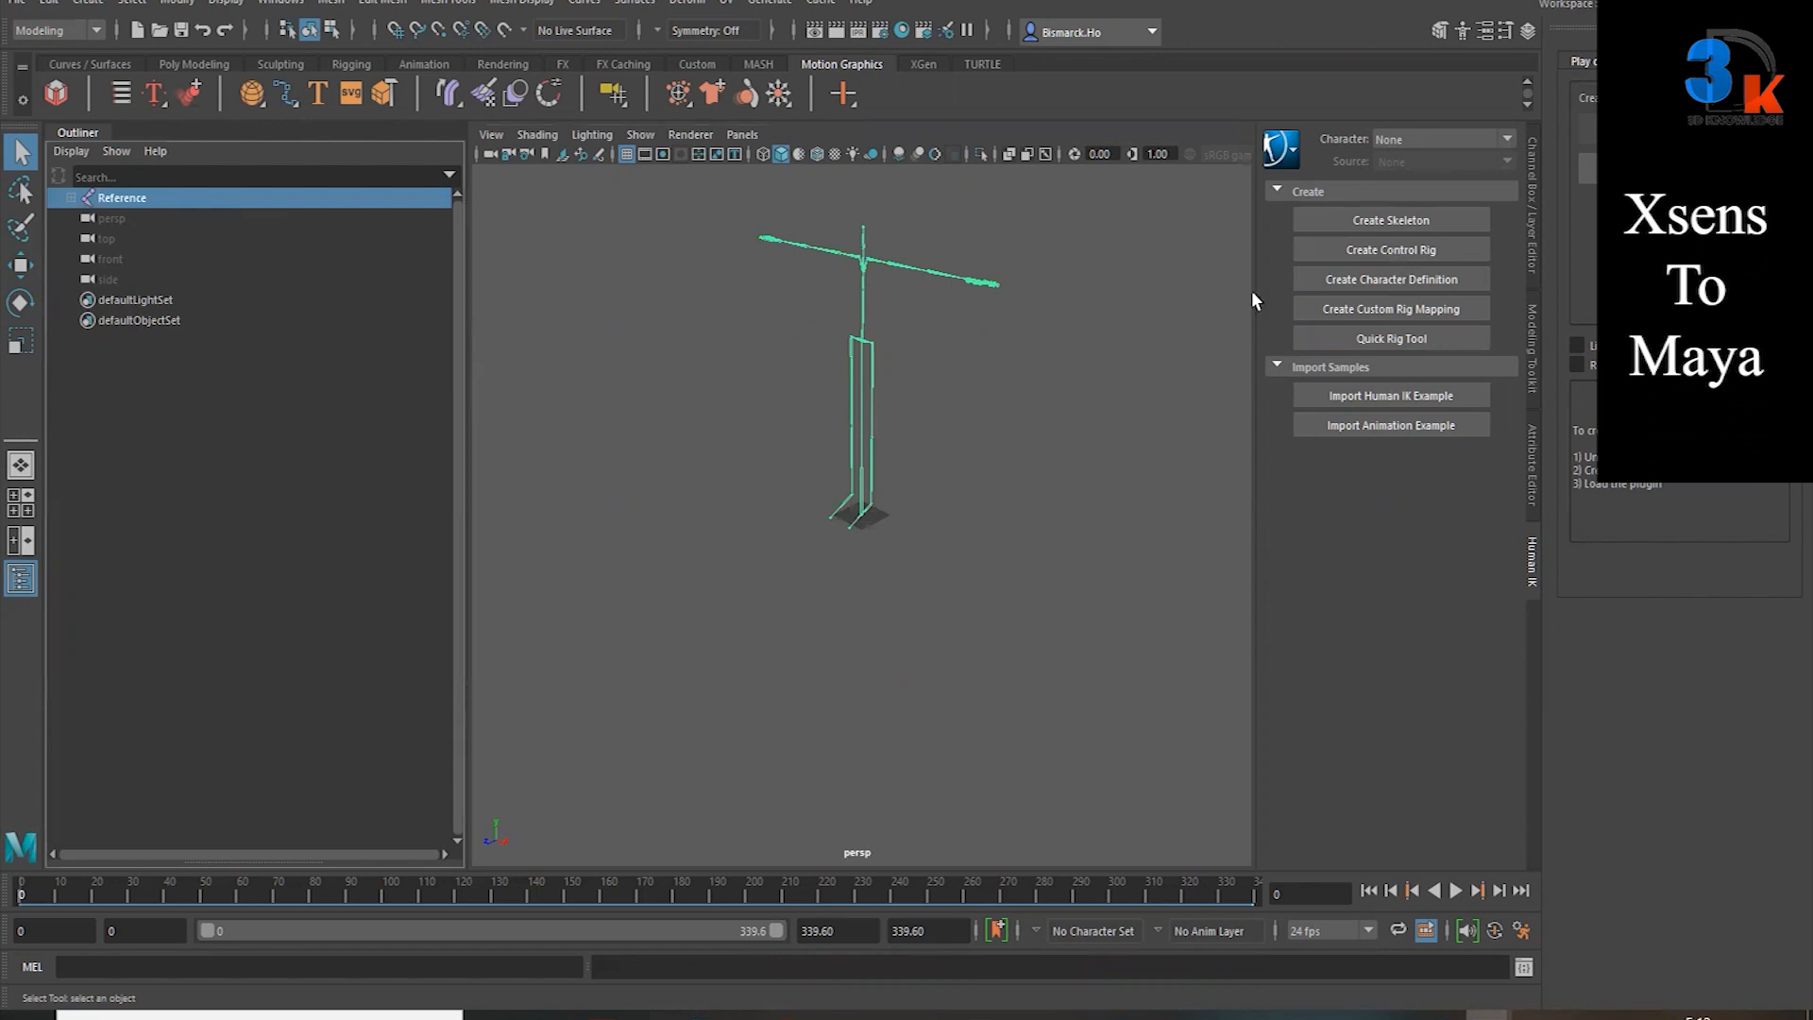
pyautogui.click(1357, 279)
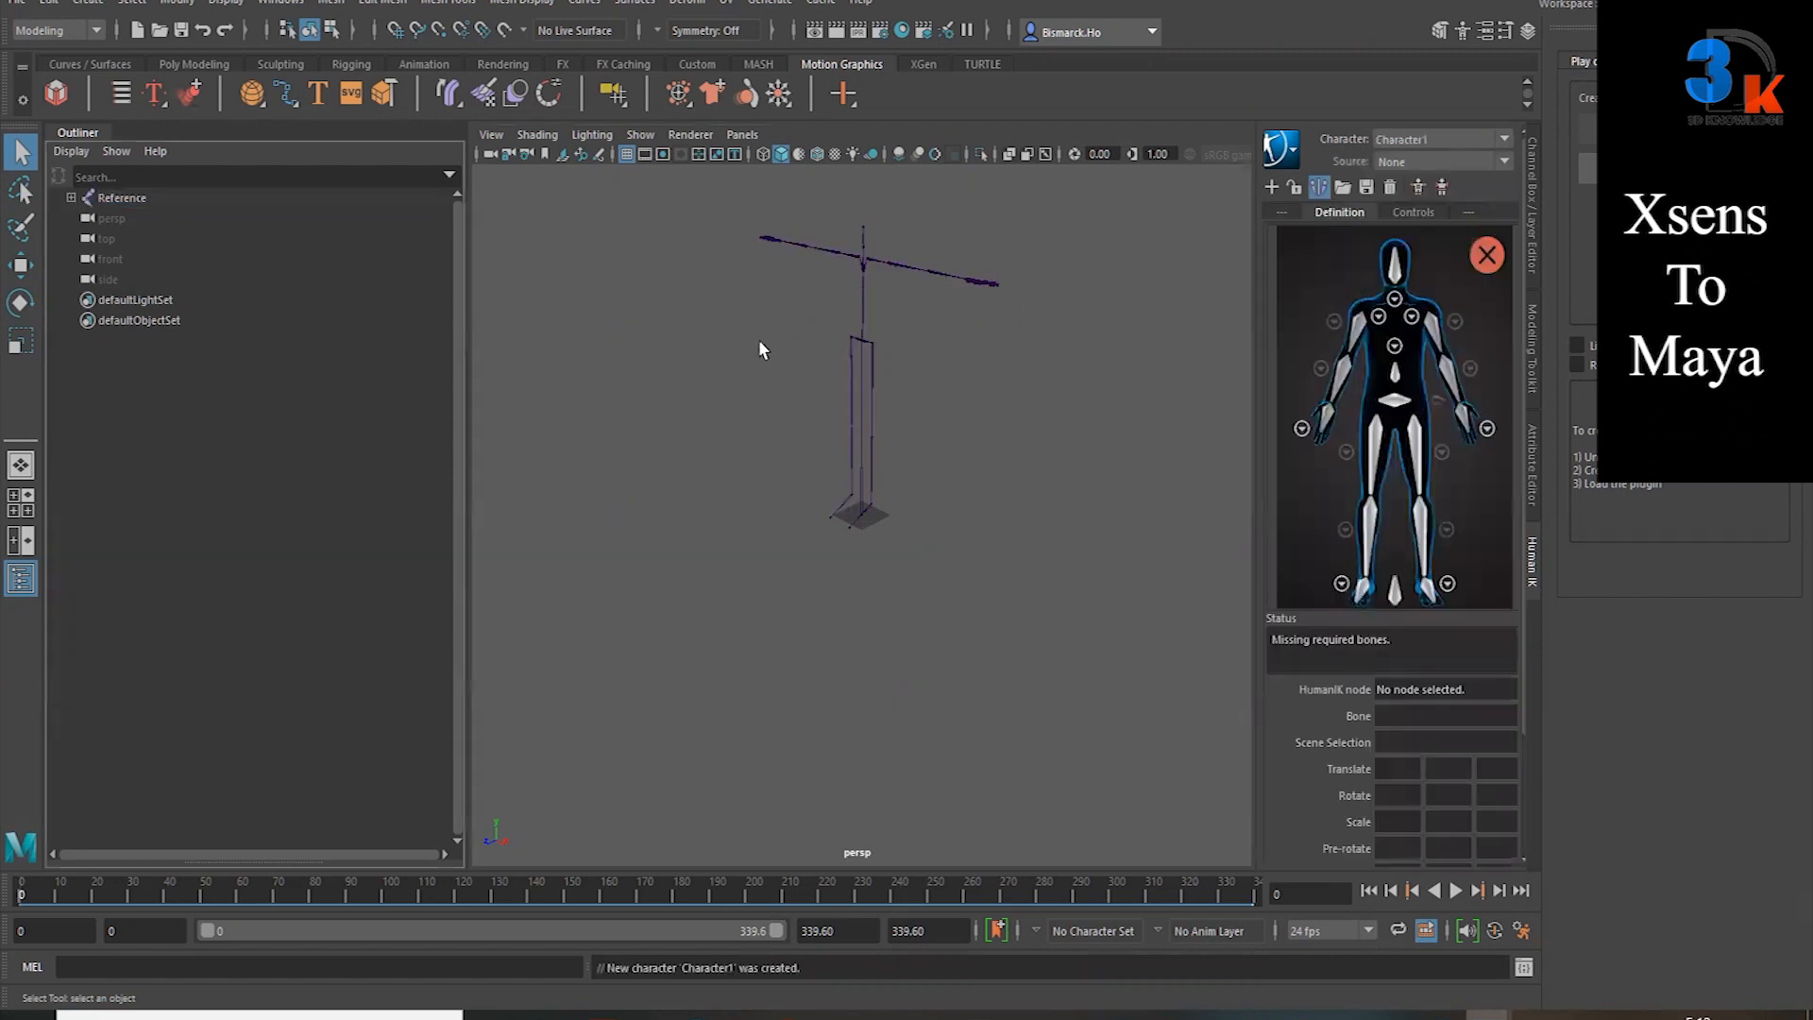
pyautogui.click(117, 198)
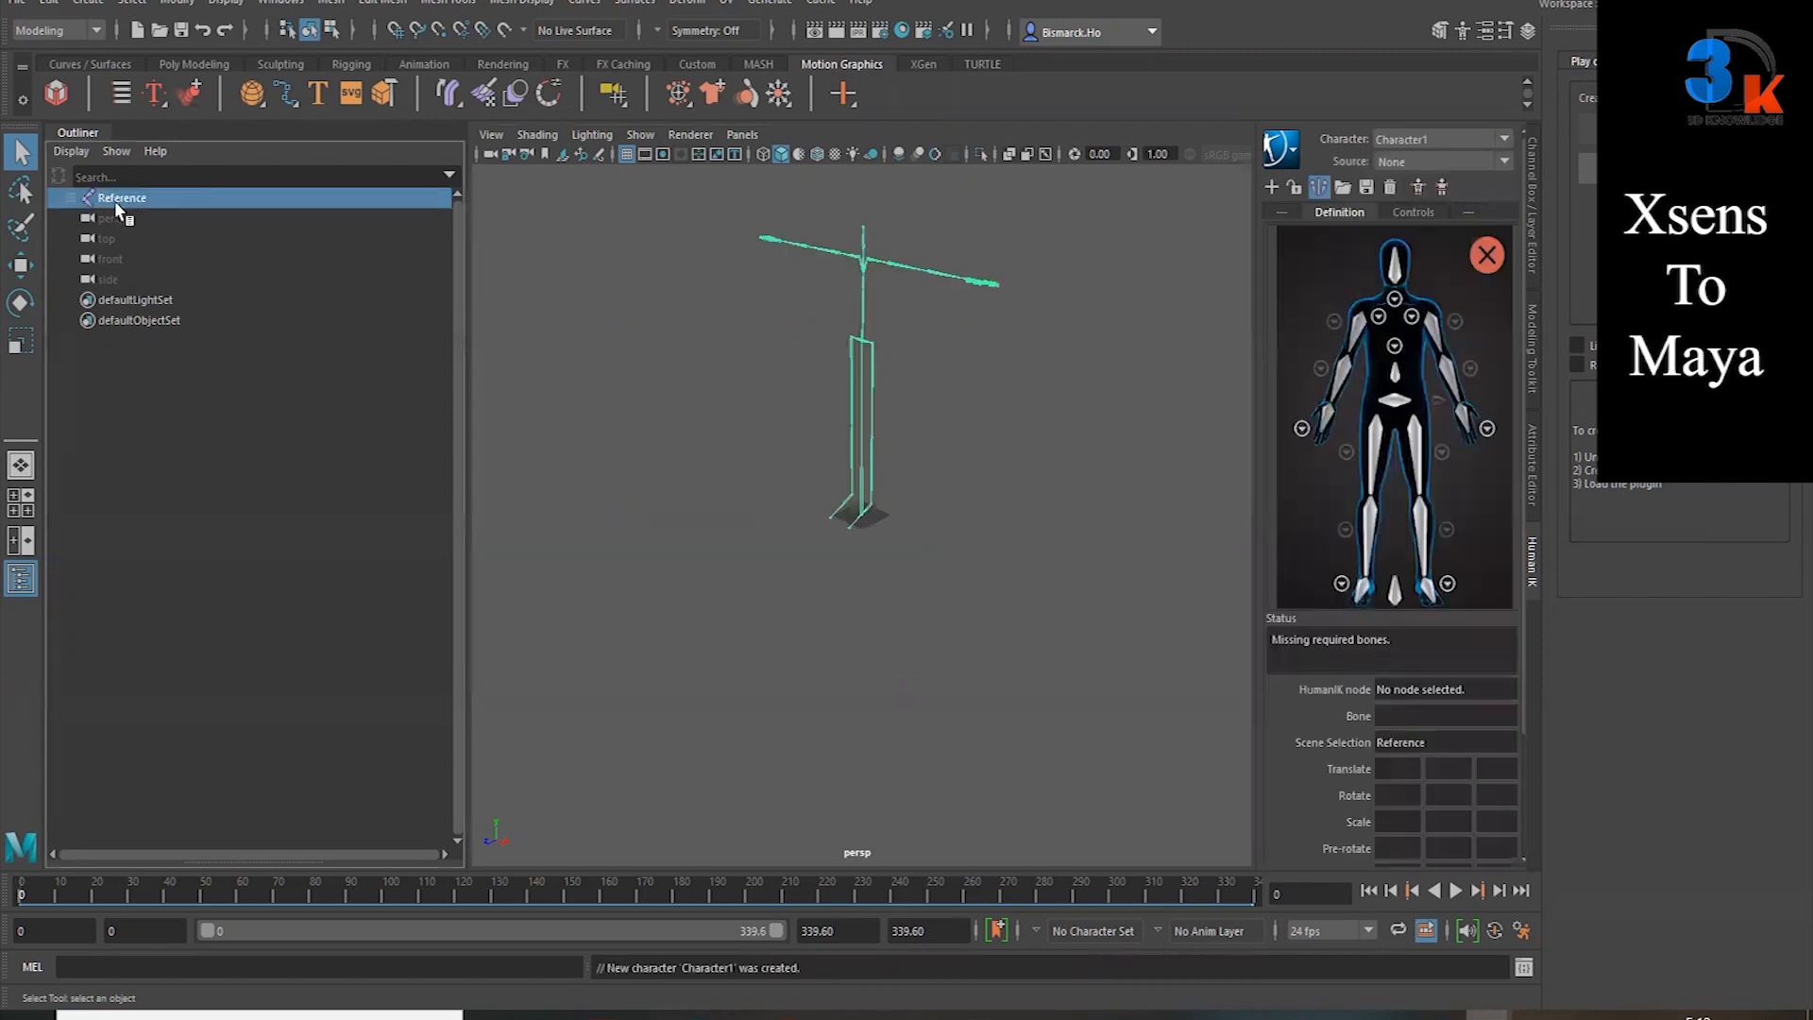
pyautogui.rightClick(1409, 593)
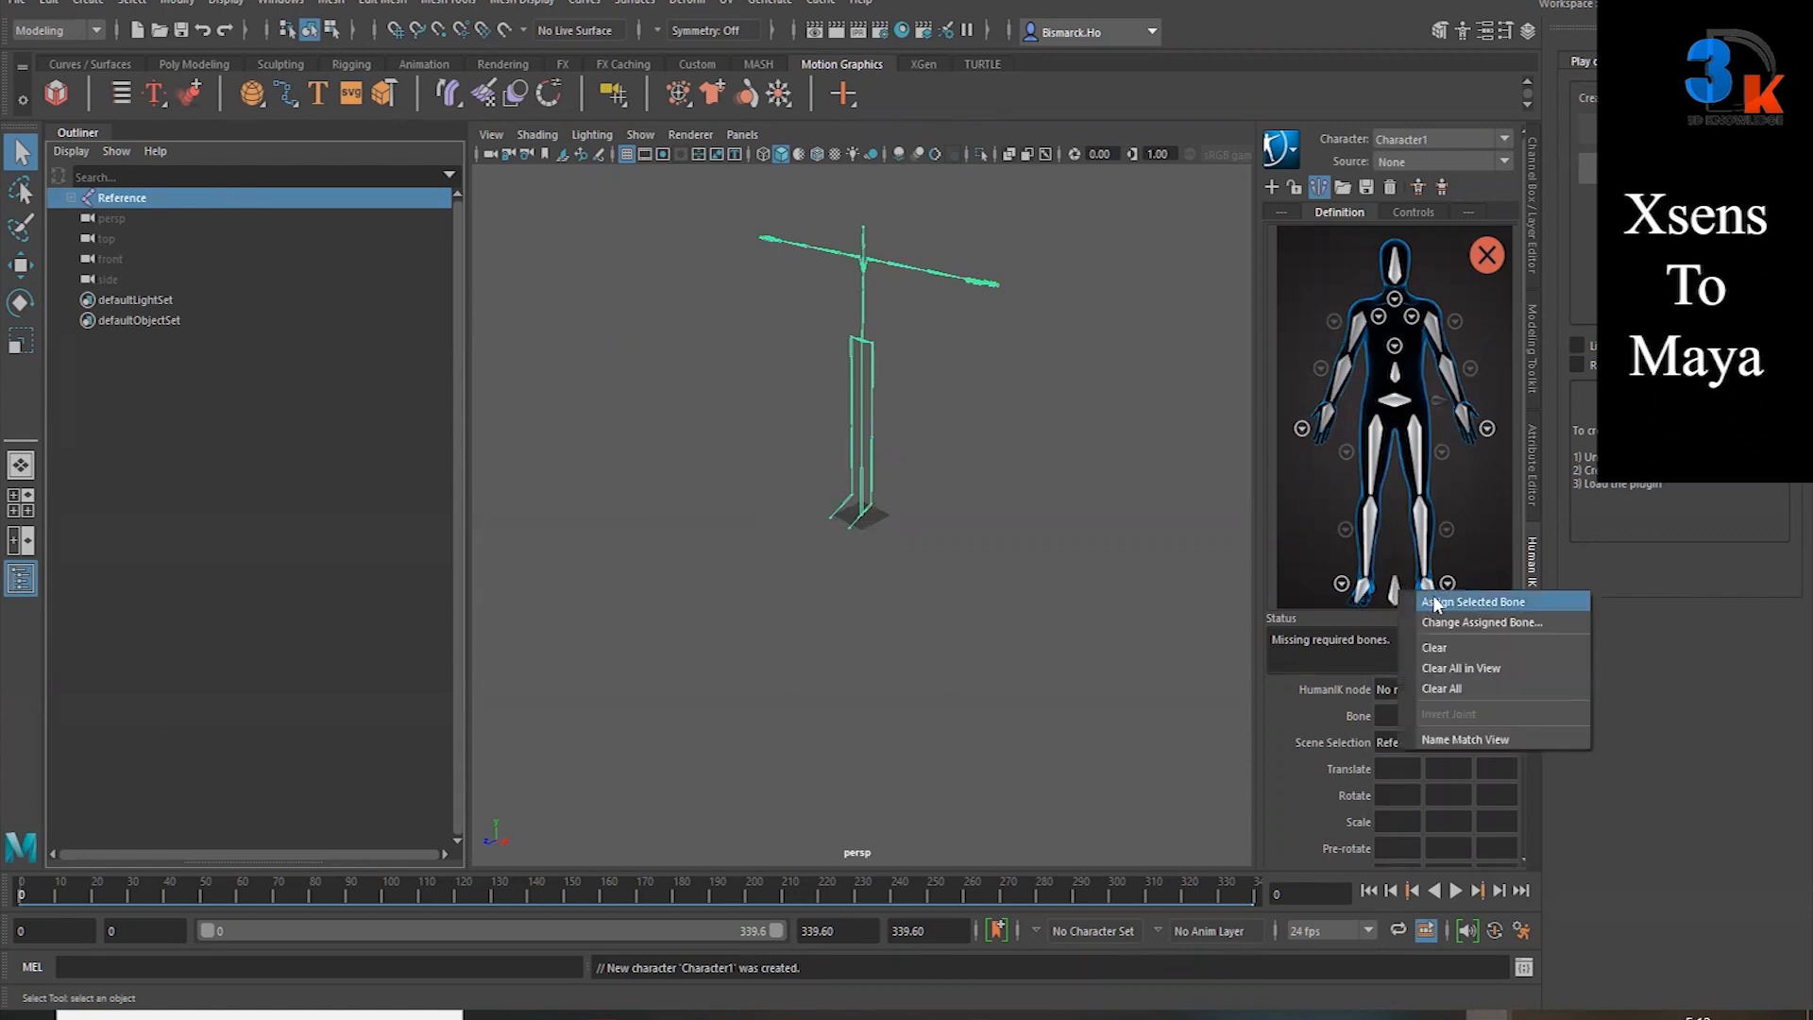
pyautogui.click(1435, 602)
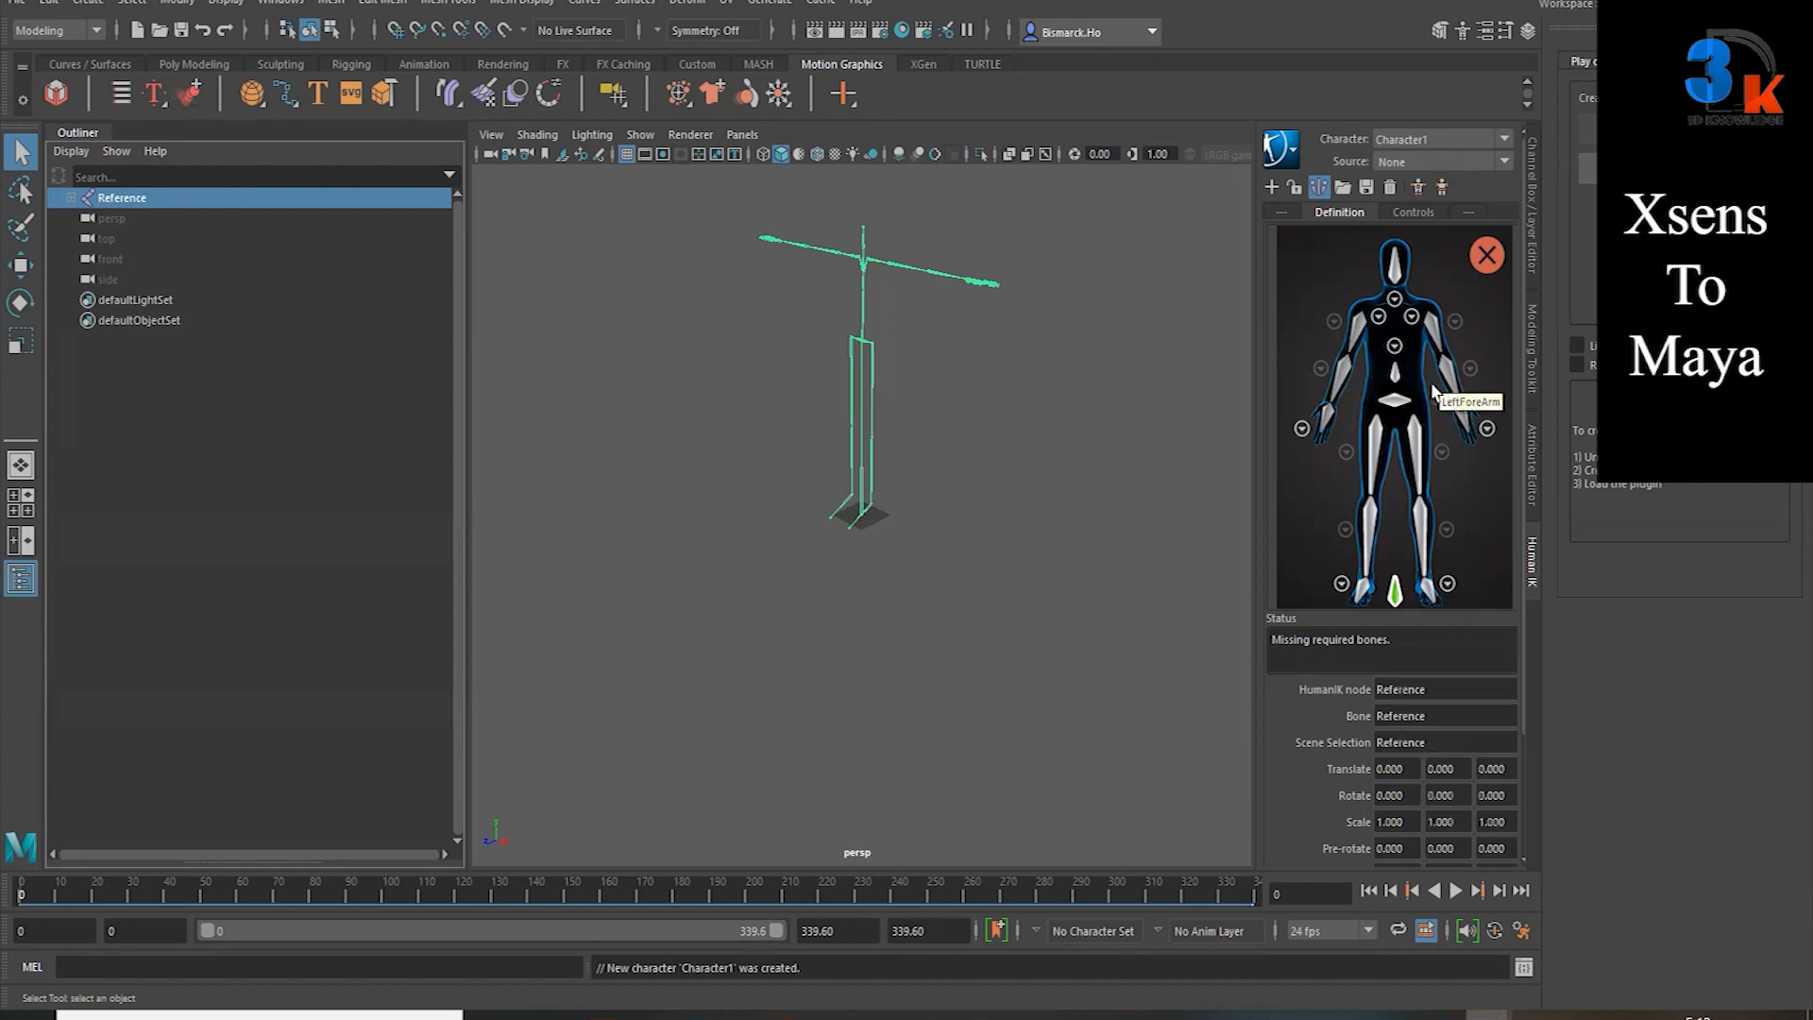
# Step: Load the HIK template as the skeleton definition, matching all bones with an empty prefix
pyautogui.click(1342, 189)
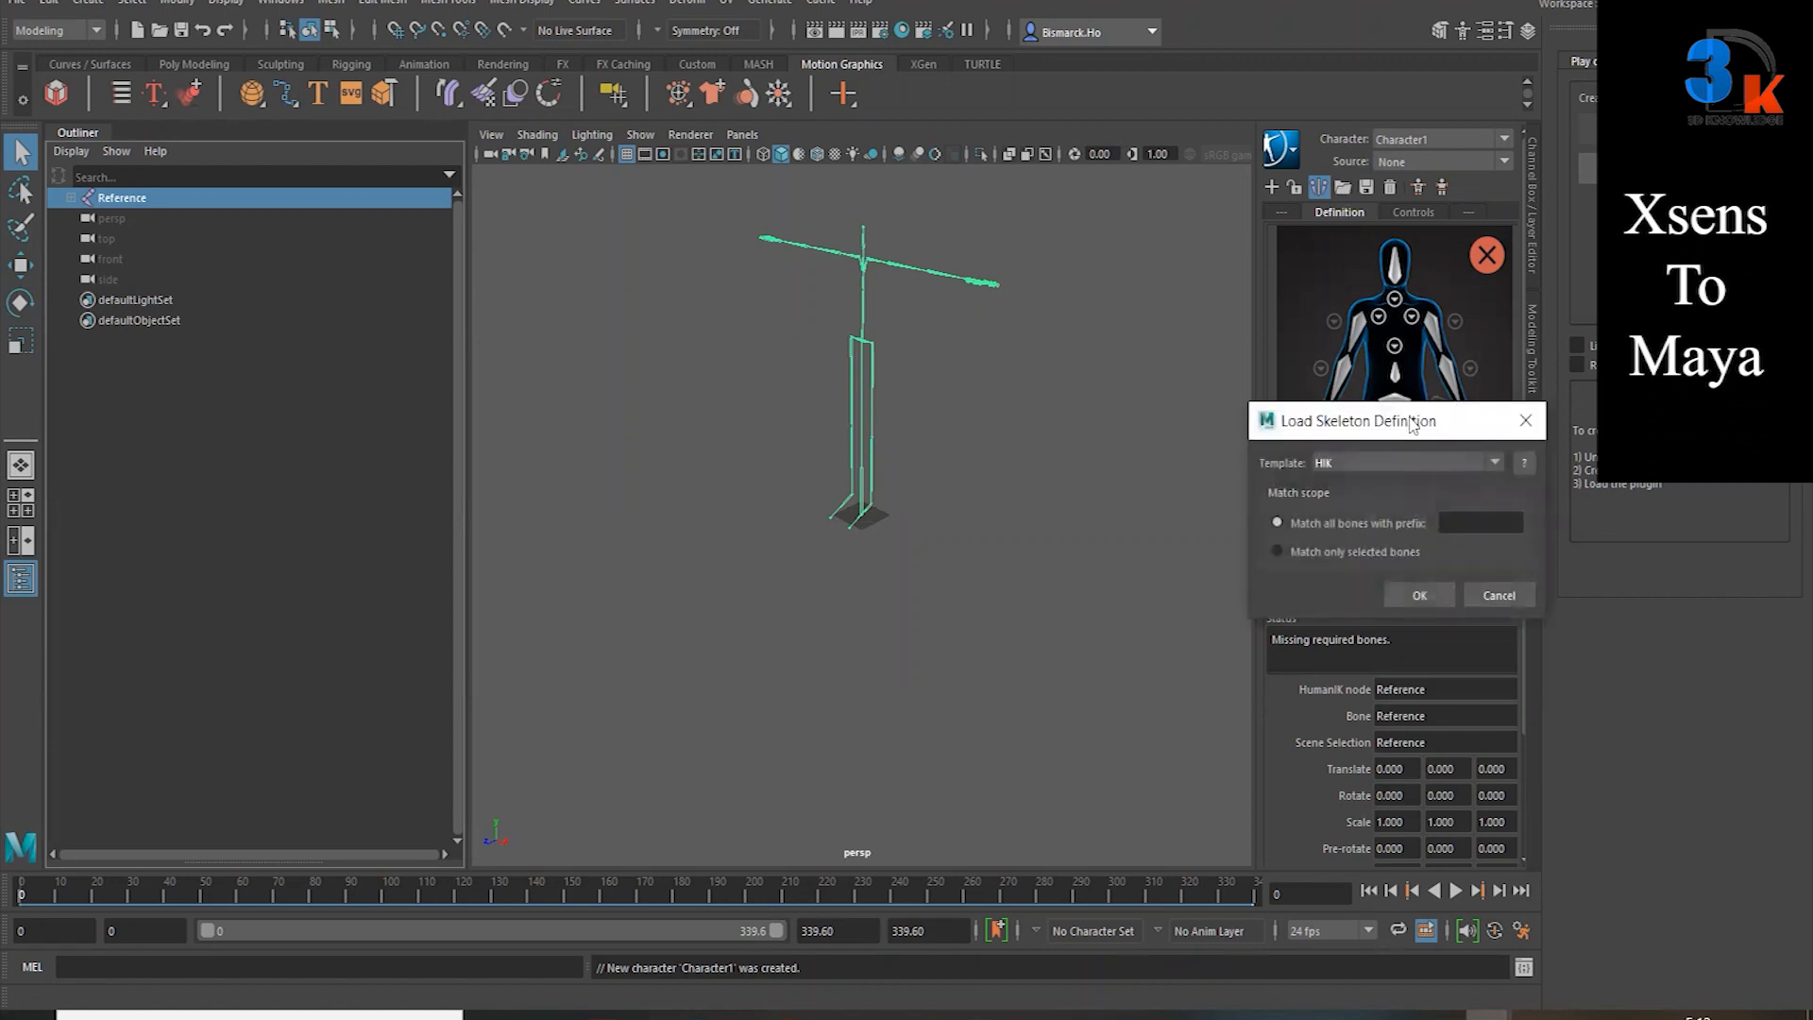
pyautogui.moveTo(1414, 424); pyautogui.dragTo(1277, 354)
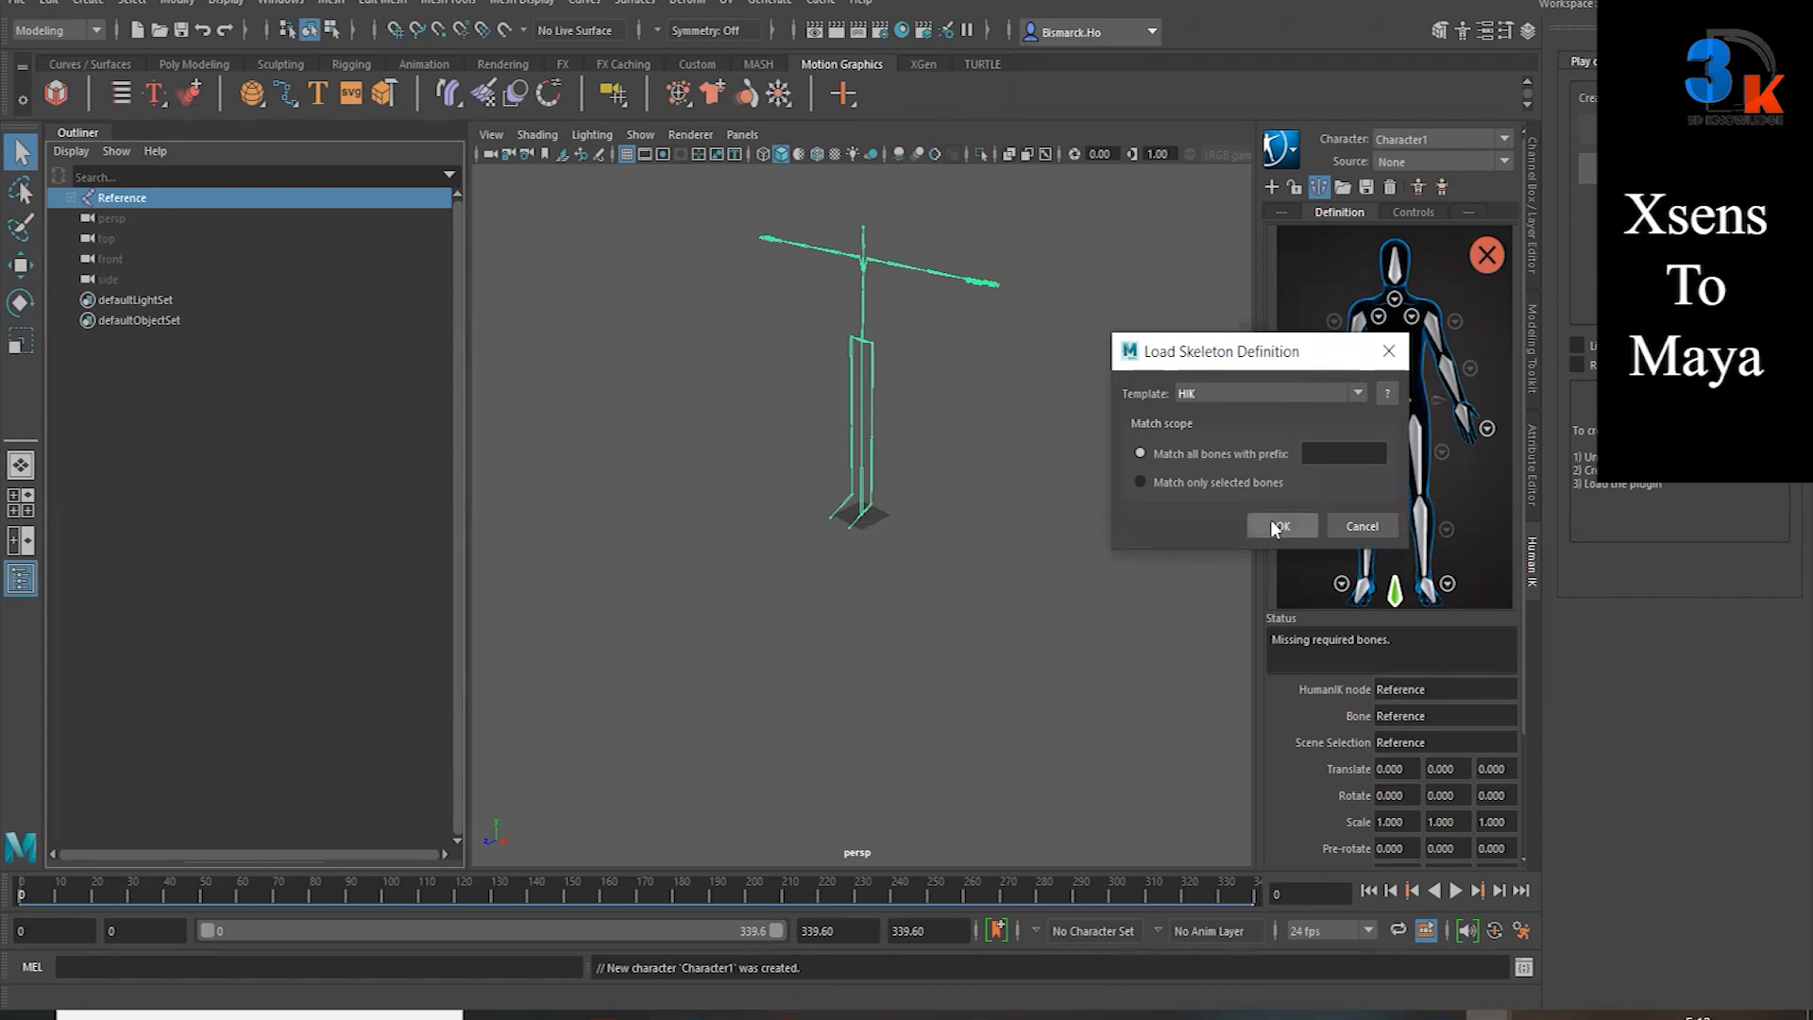
pyautogui.click(1272, 522)
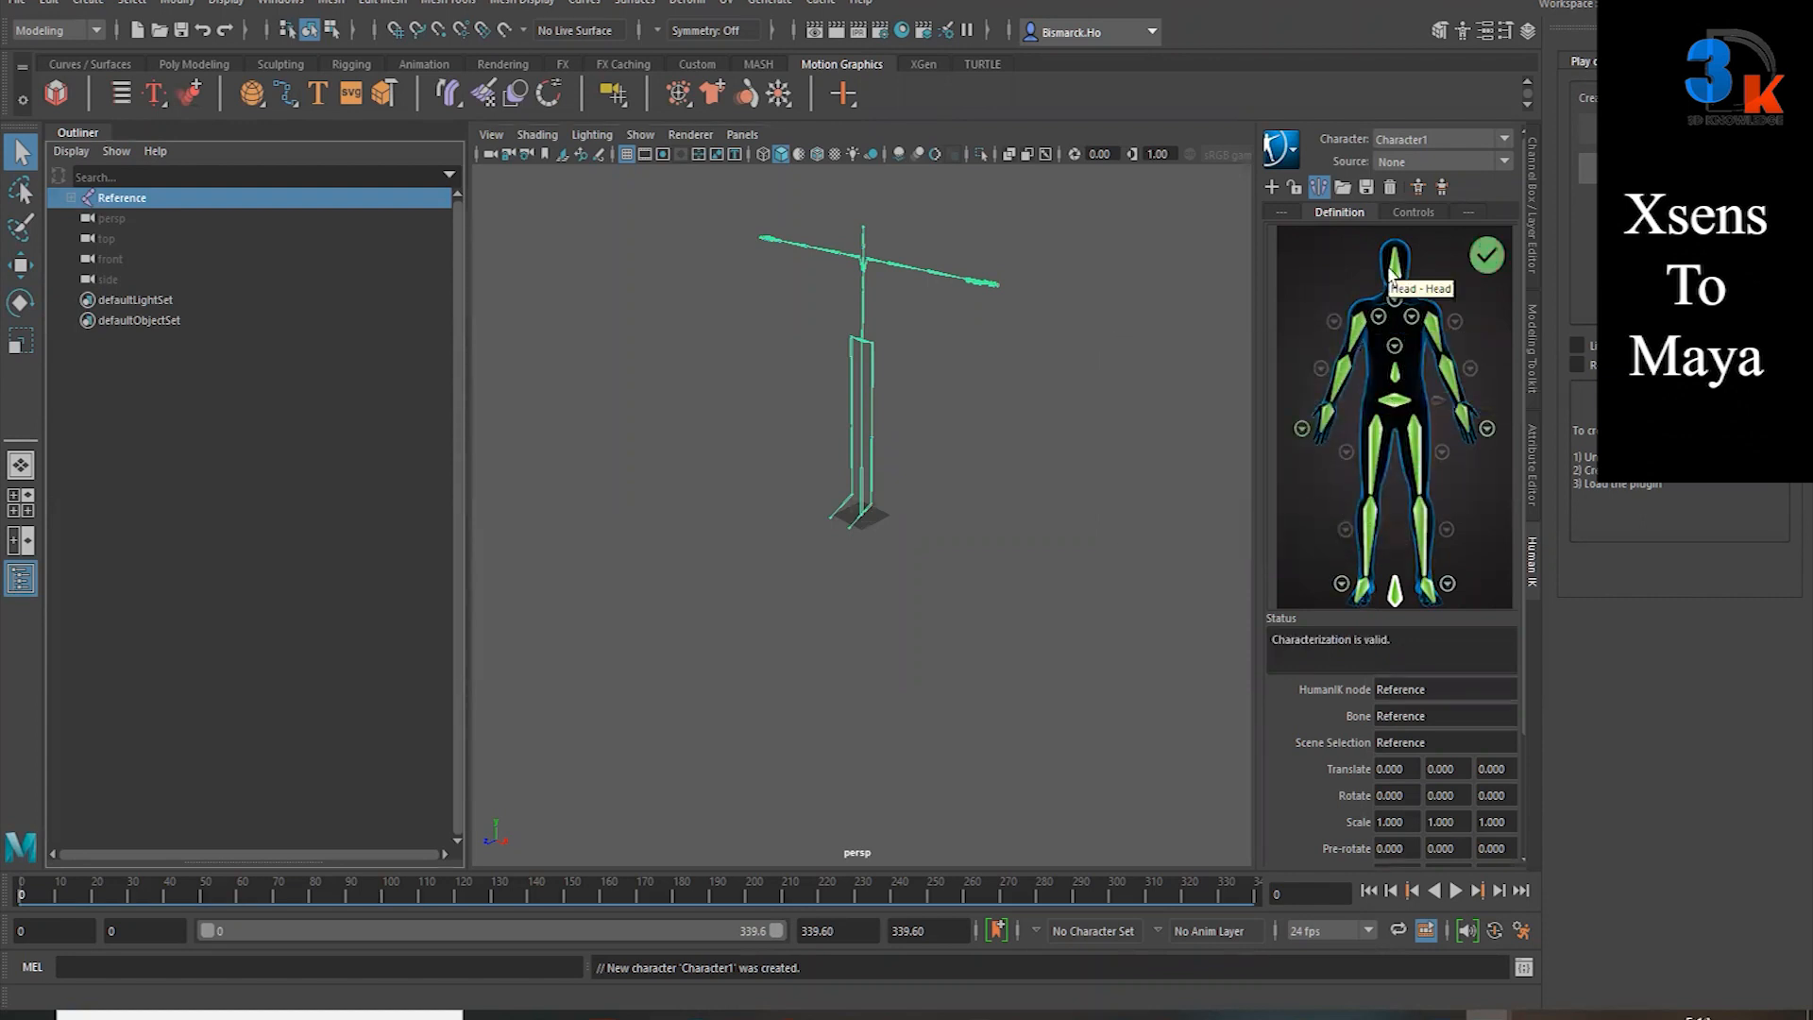
# Step: Rename the HumanIK character to mocap and lock its character definition
pyautogui.click(1300, 159)
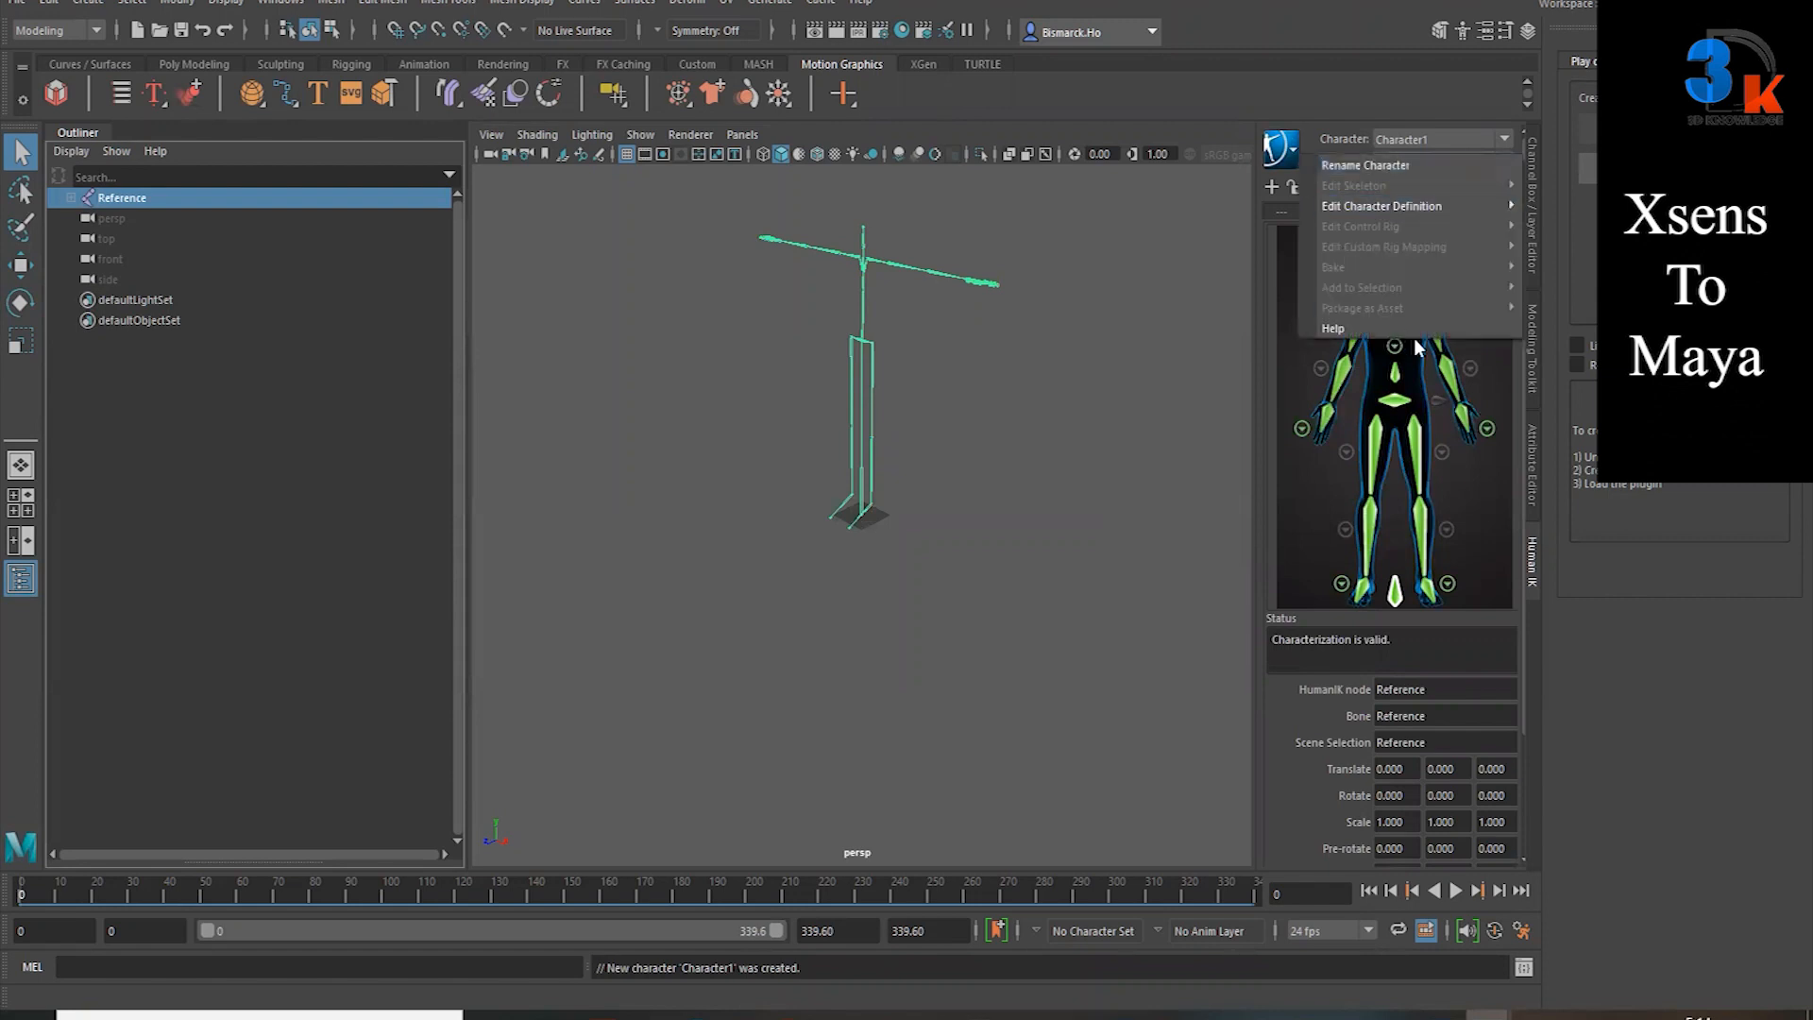
pyautogui.moveTo(1359, 206)
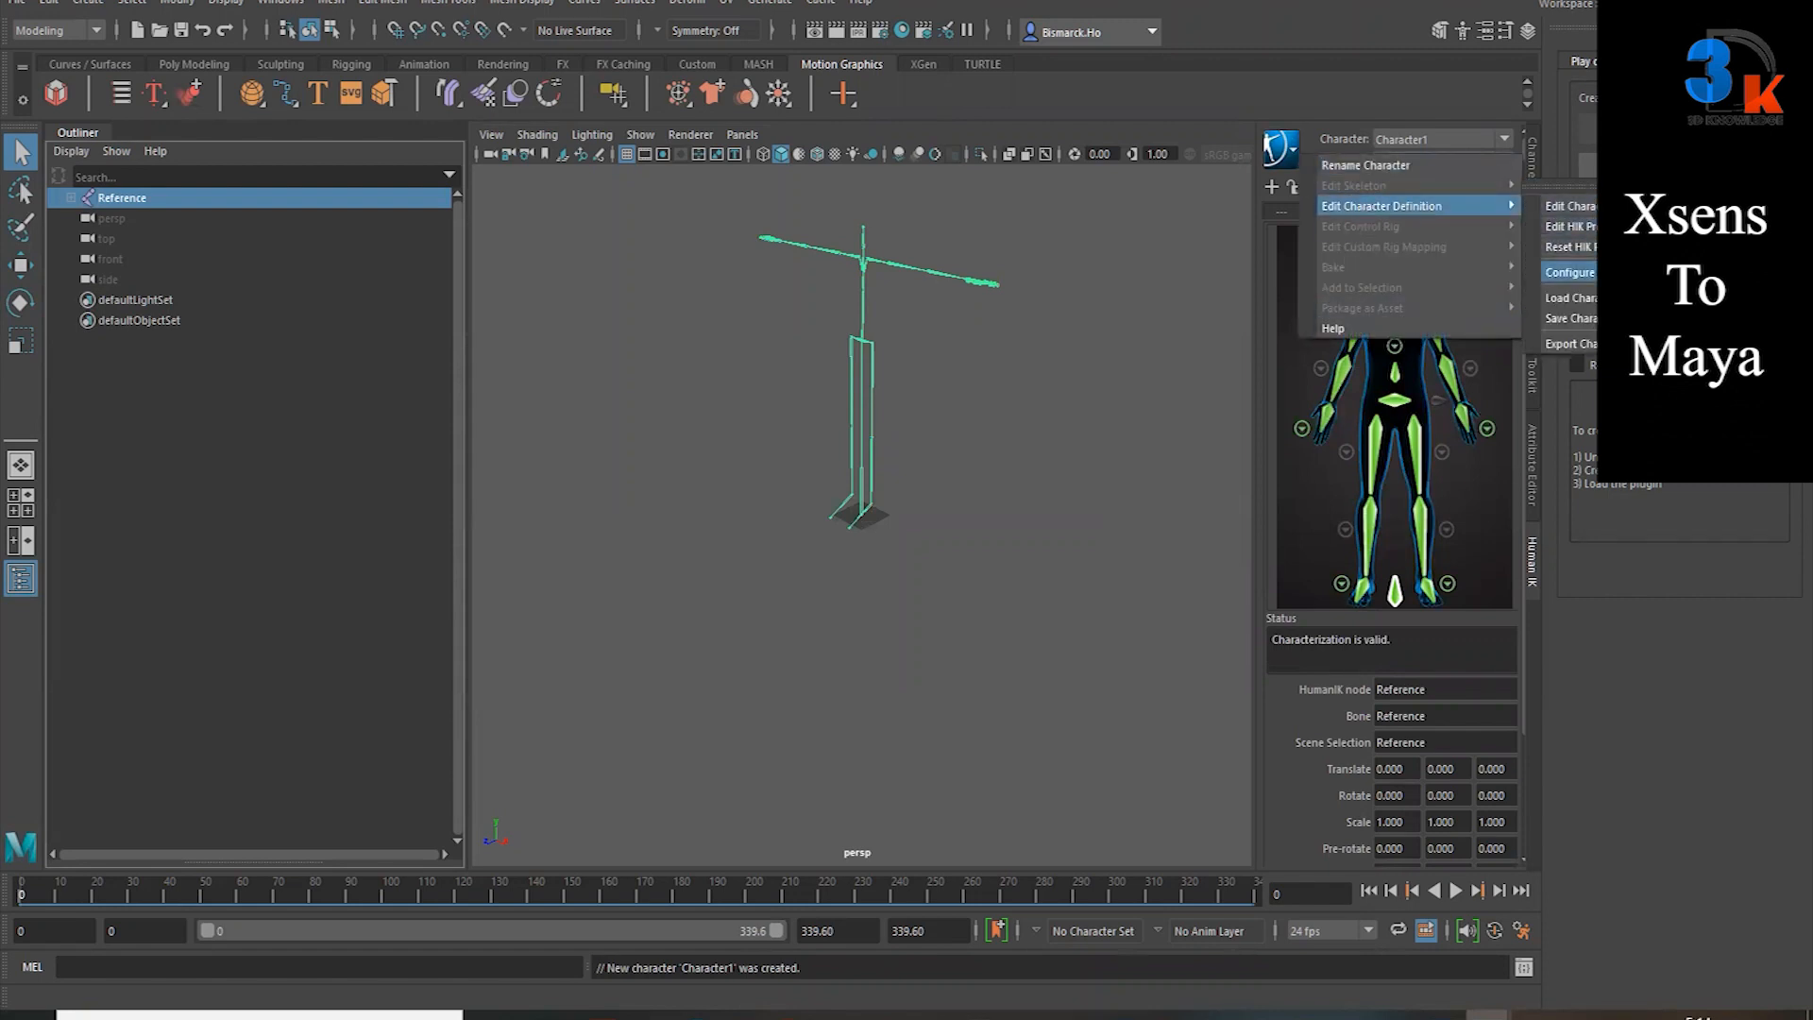
pyautogui.click(1385, 168)
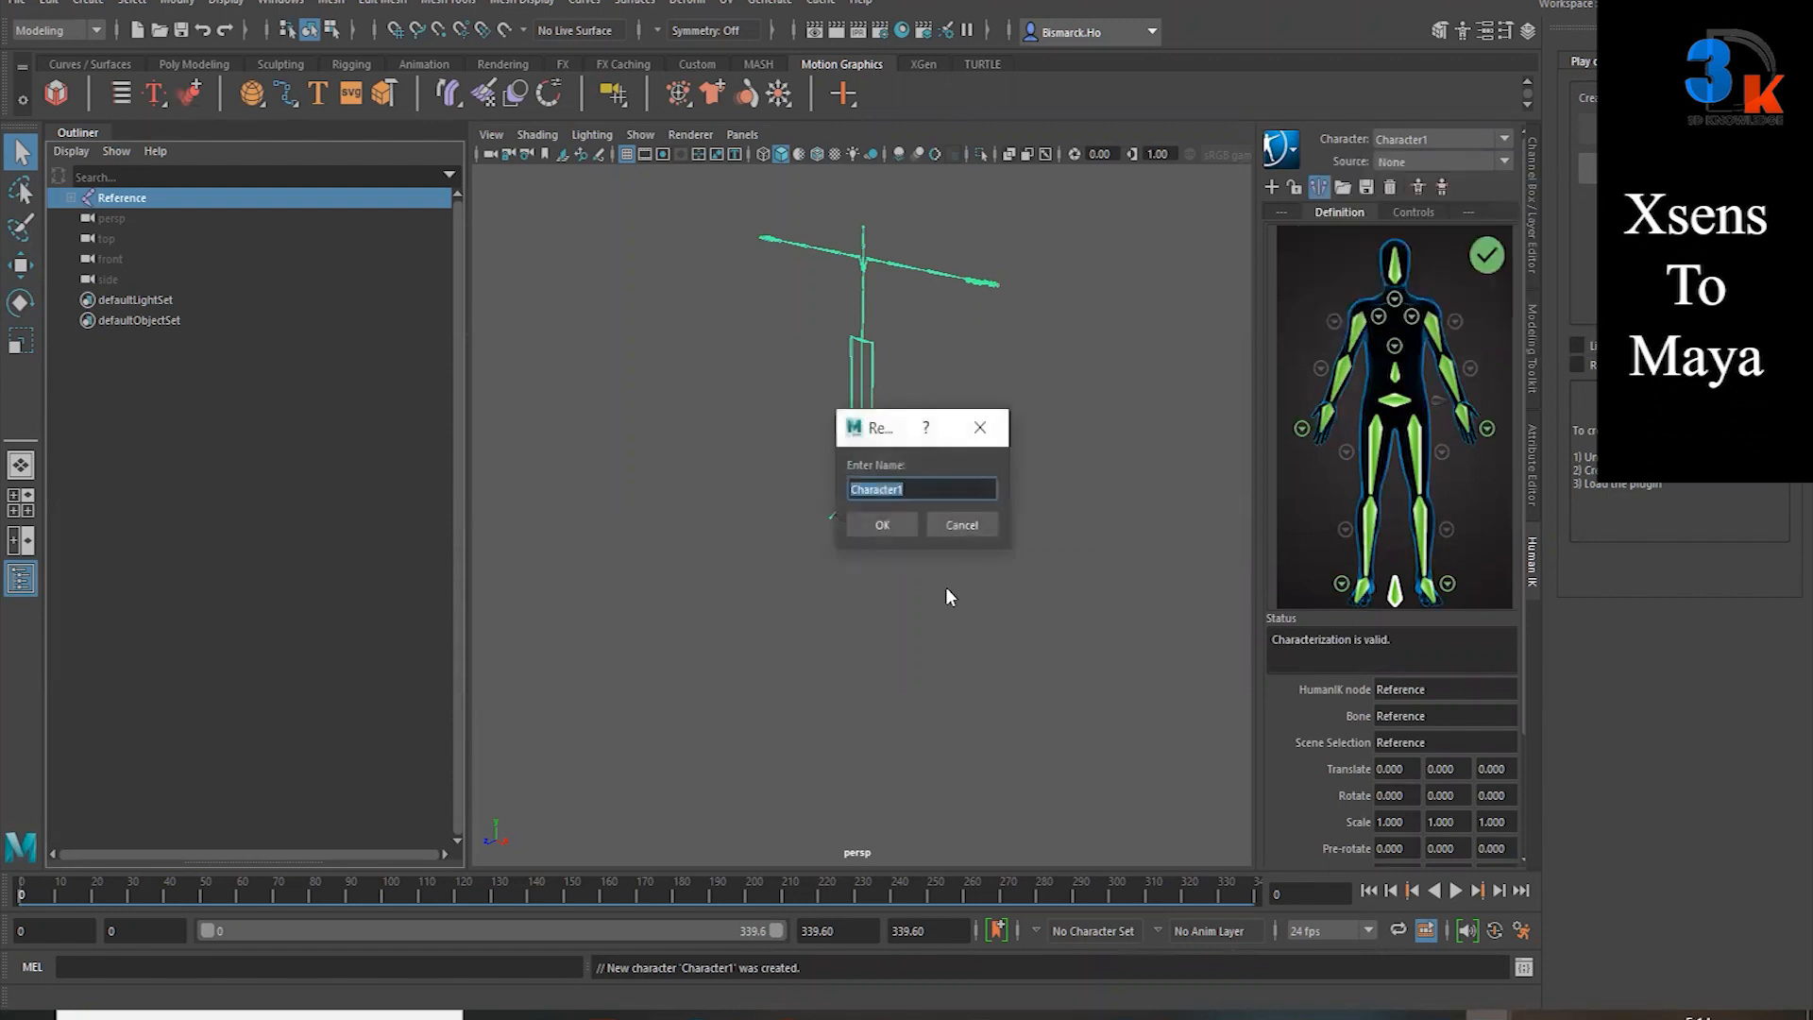
pyautogui.write('moca')
pyautogui.write('p')
pyautogui.click(882, 523)
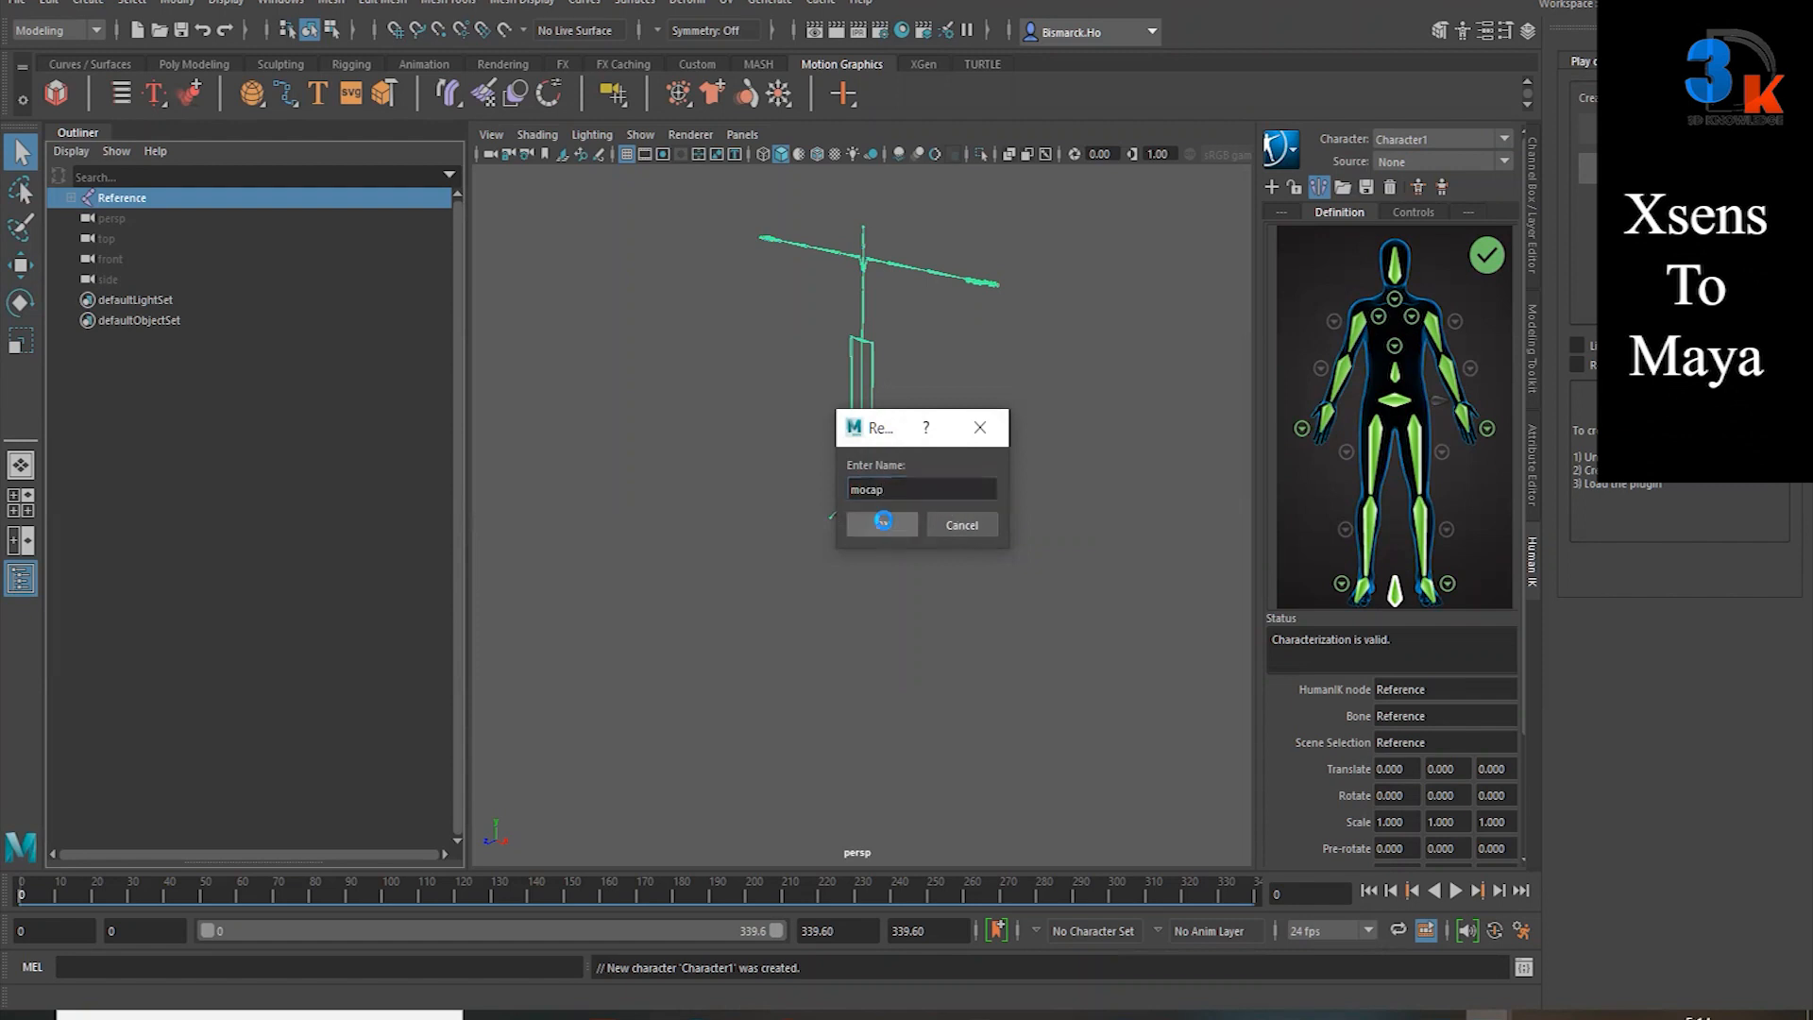
pyautogui.click(1296, 187)
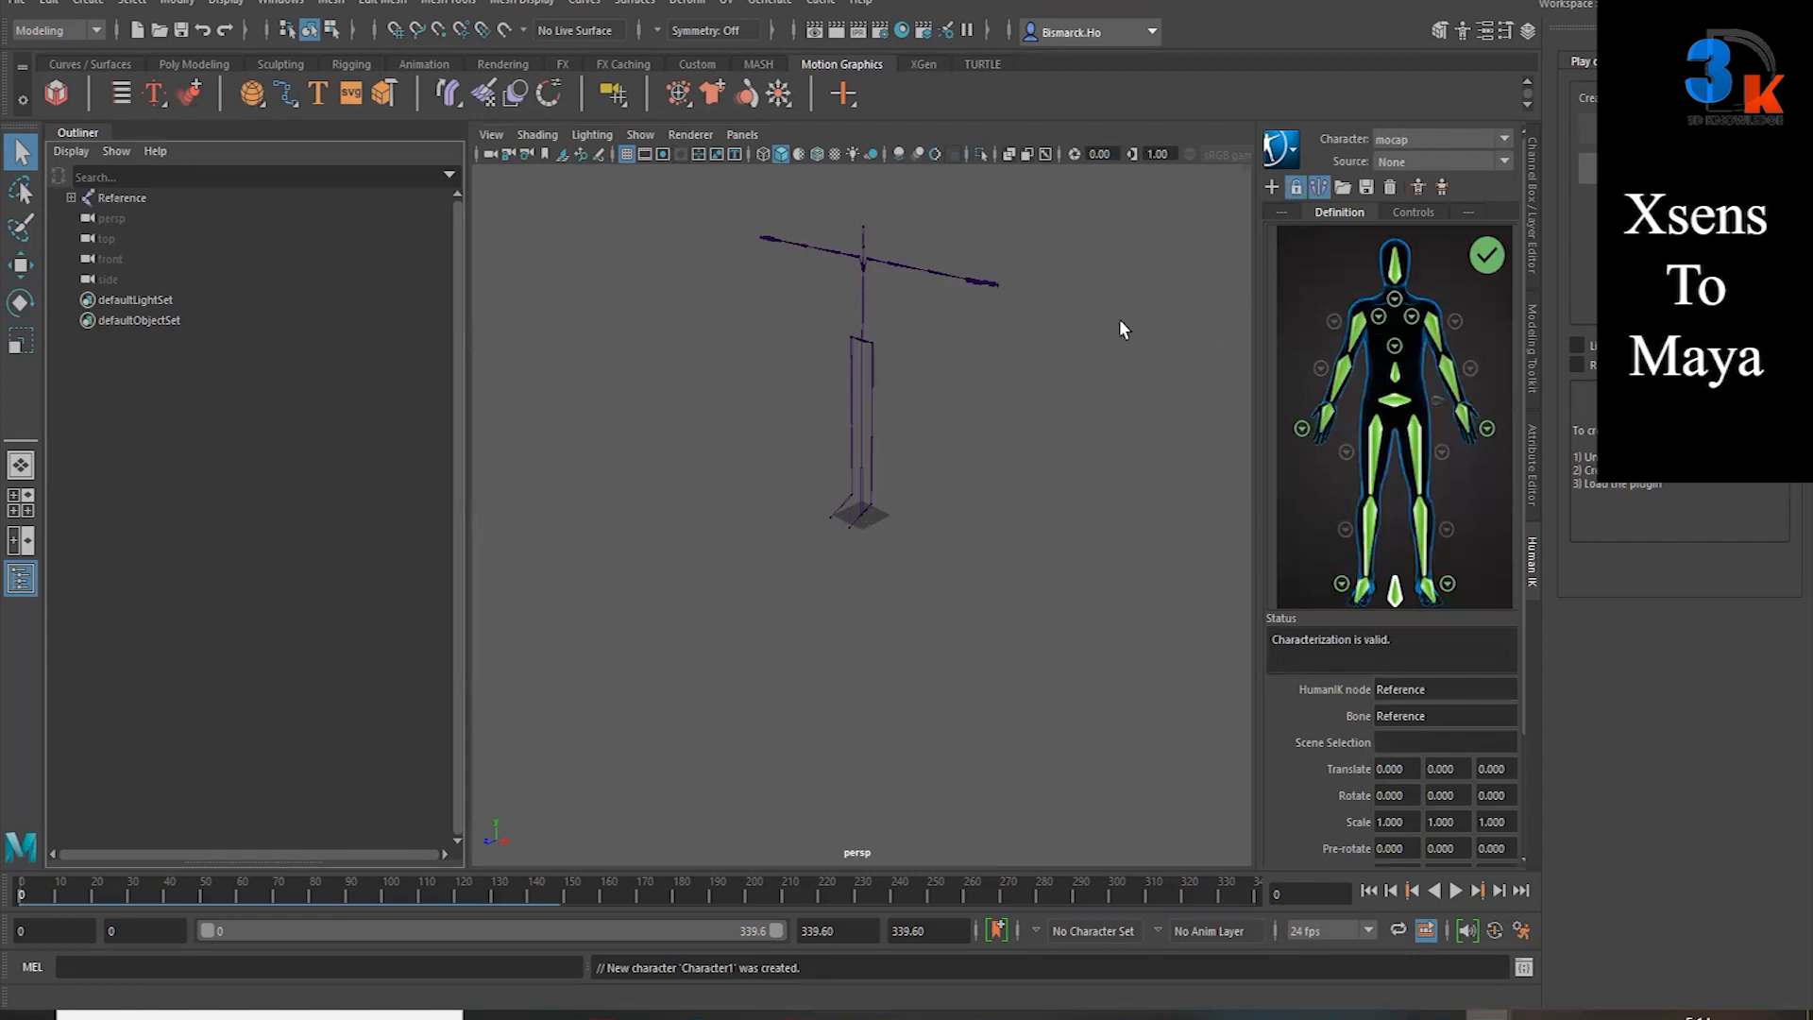
# Step: Import the BBallPlayer.ma character from the hik examples folder into the scene with the mocap skeleton
pyautogui.click(623, 298)
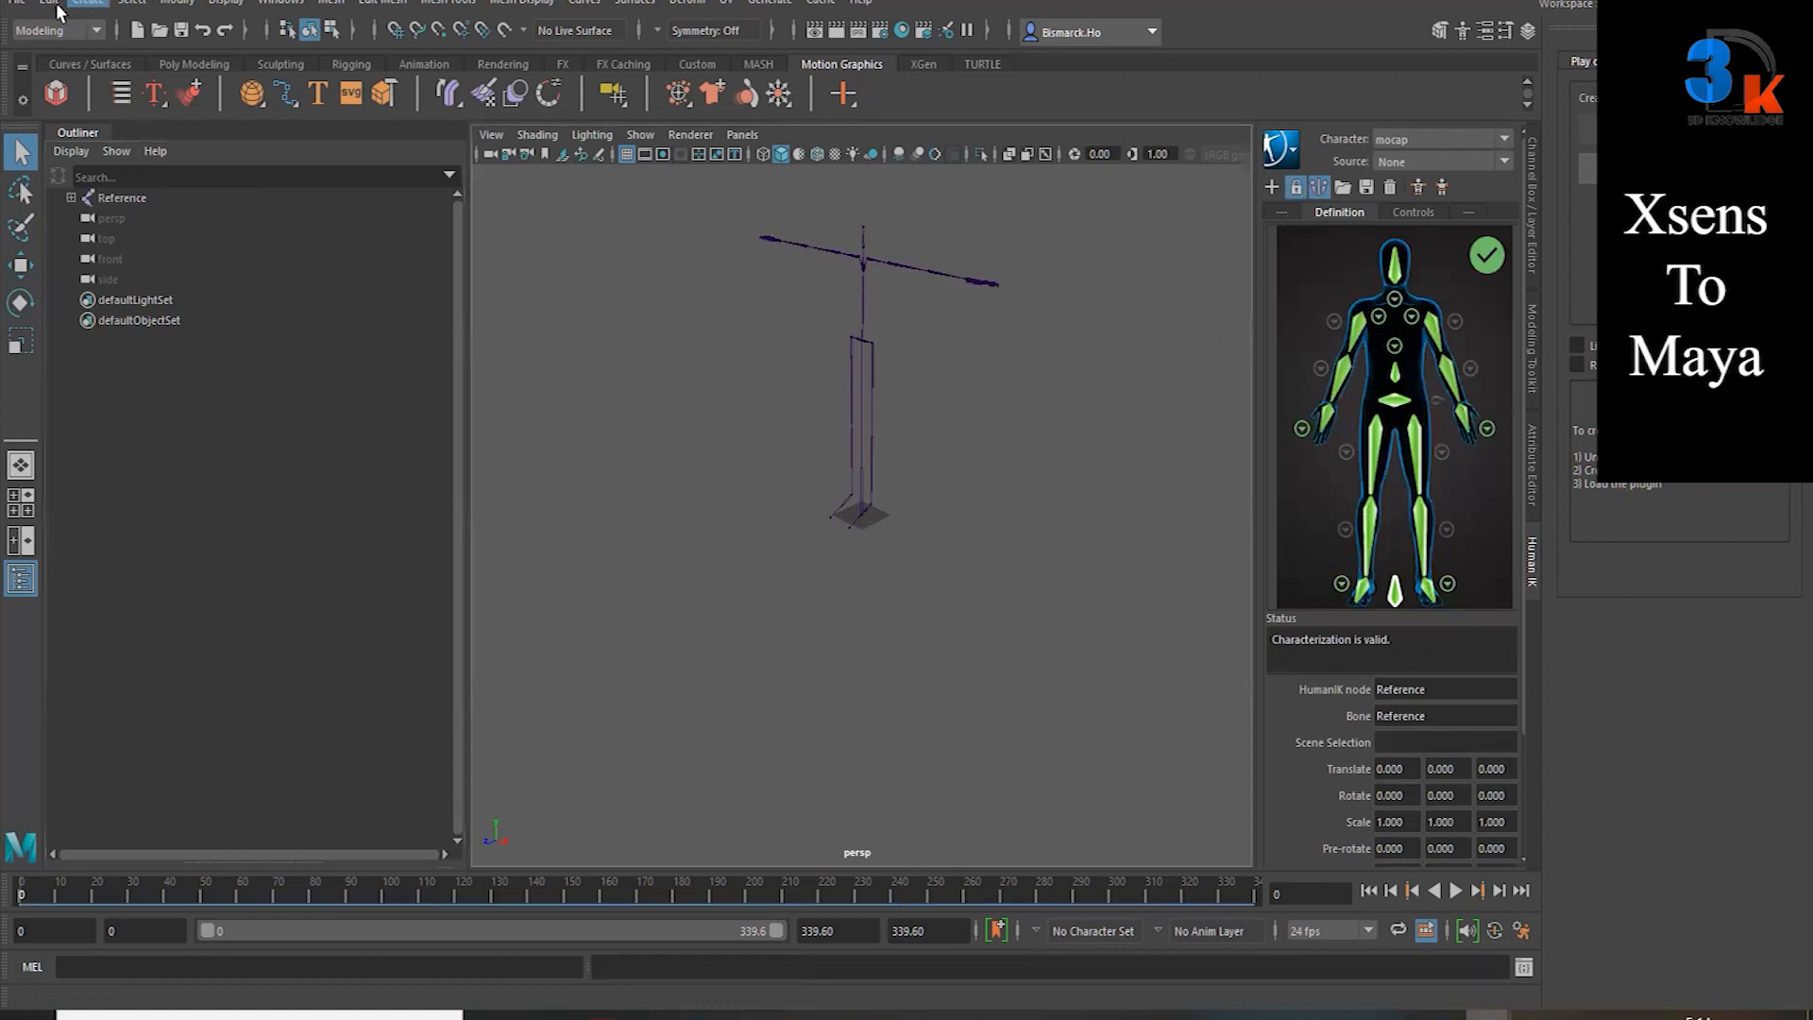
pyautogui.click(17, 4)
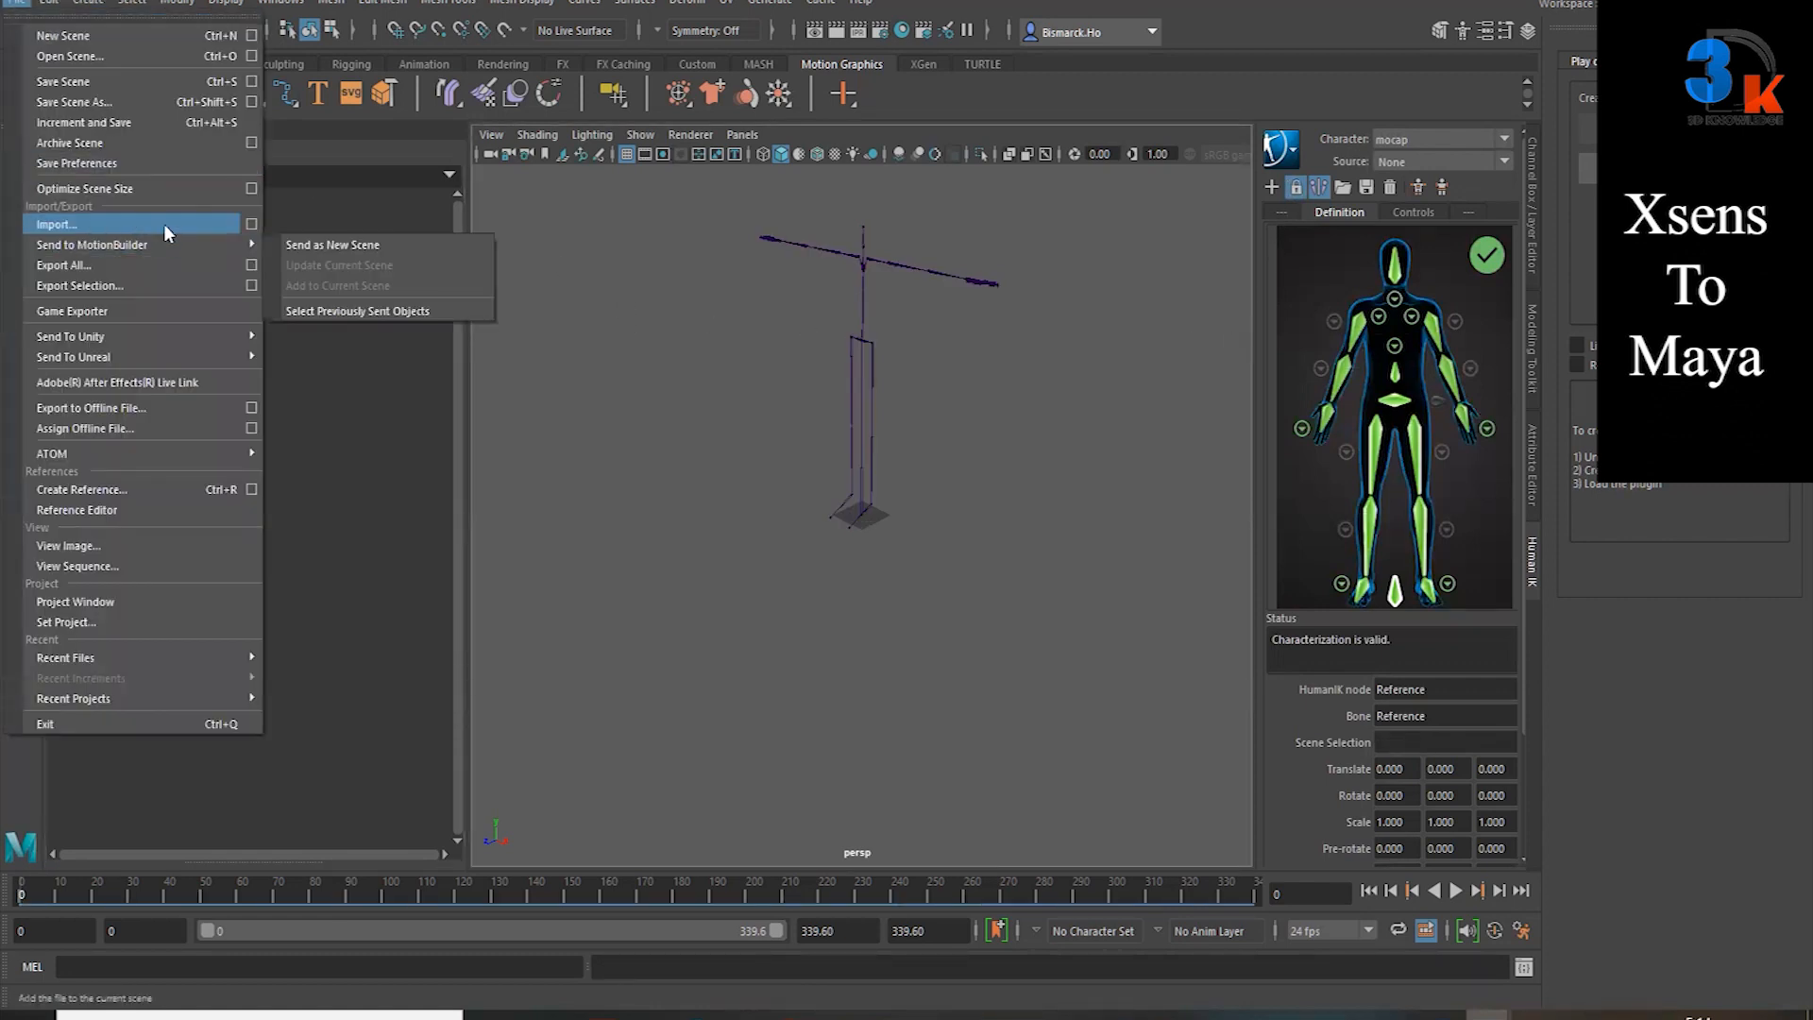
pyautogui.click(160, 224)
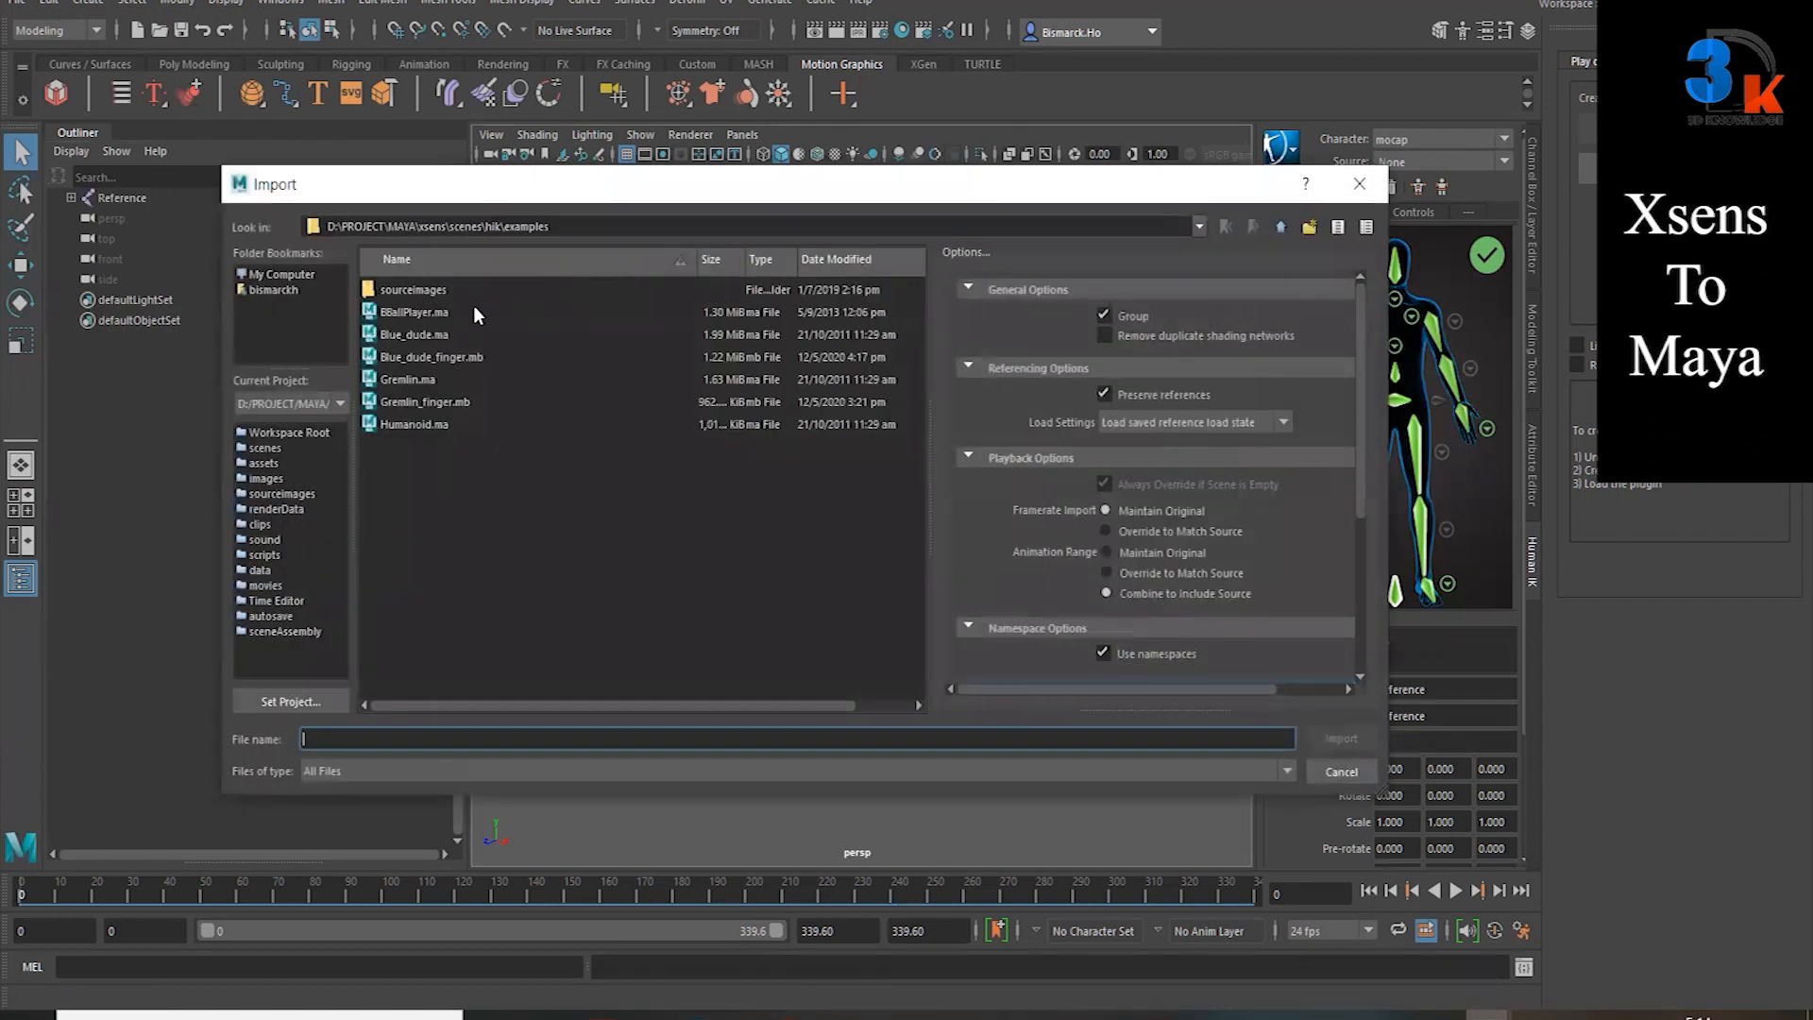
pyautogui.click(420, 314)
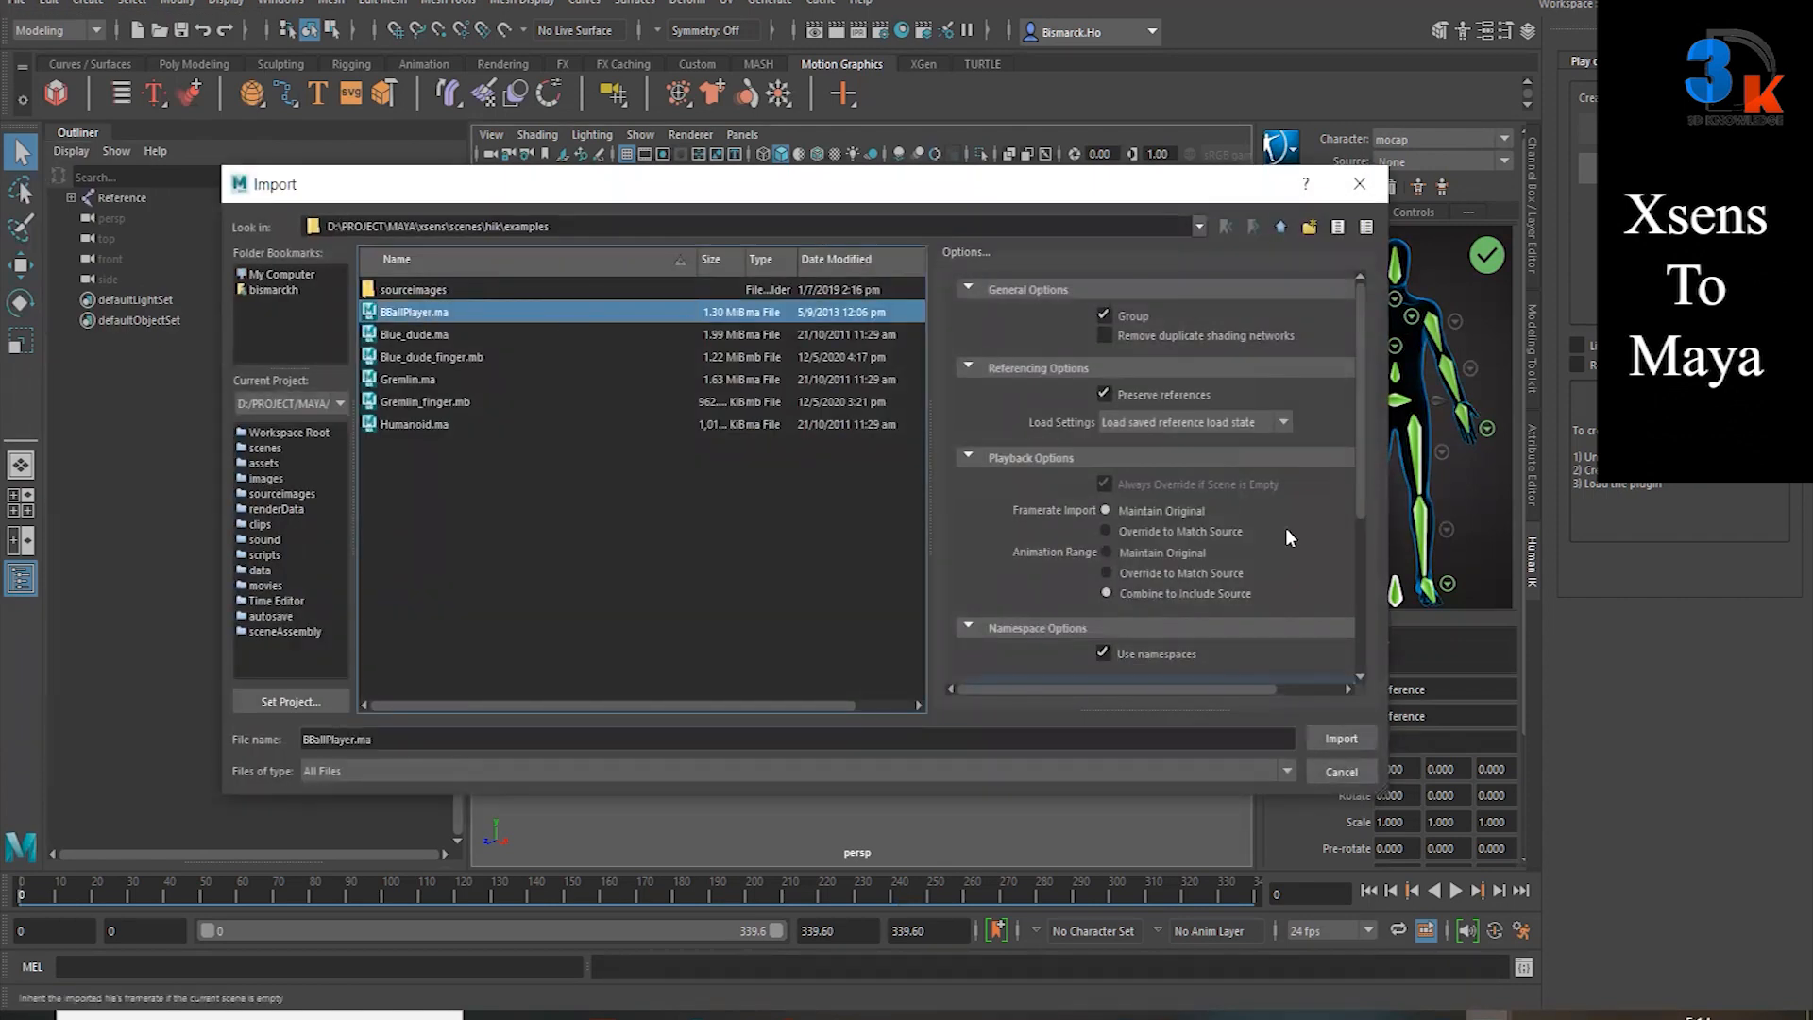
pyautogui.click(1341, 739)
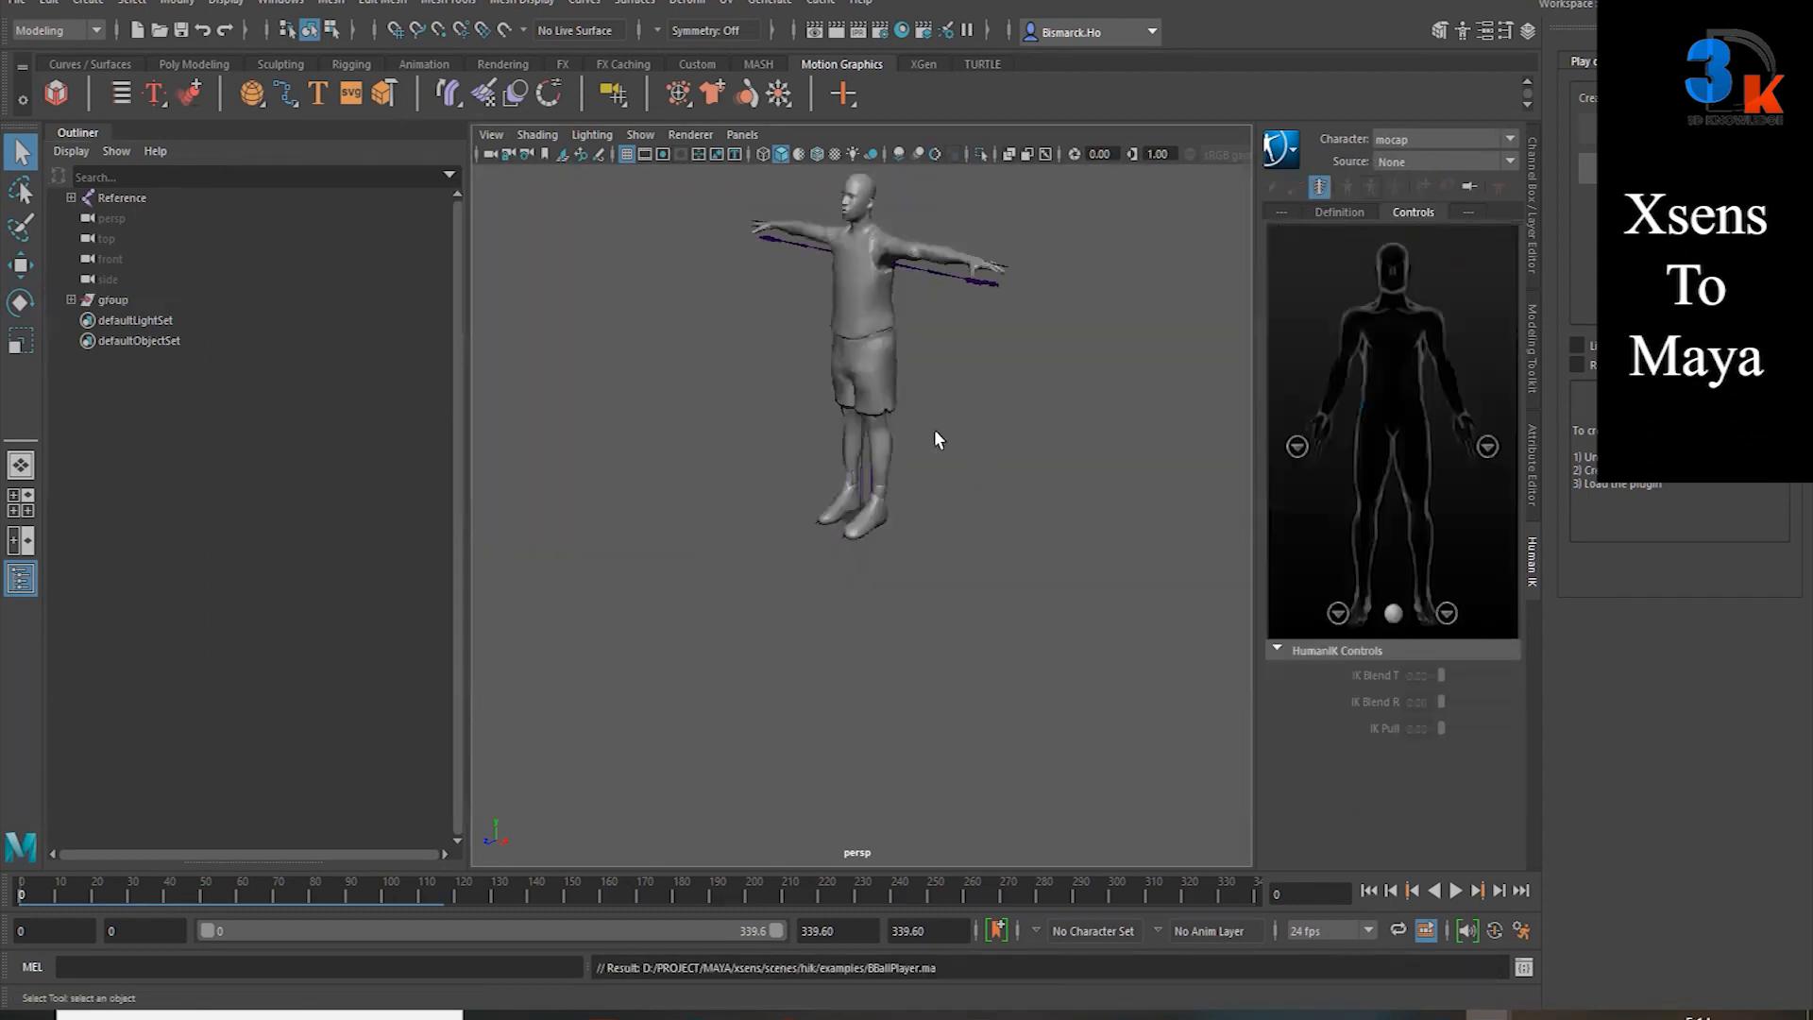
# Step: Set mocap as the HumanIK source of the A_:BBalPlayer character and play back the retargeted motion
pyautogui.click(853, 286)
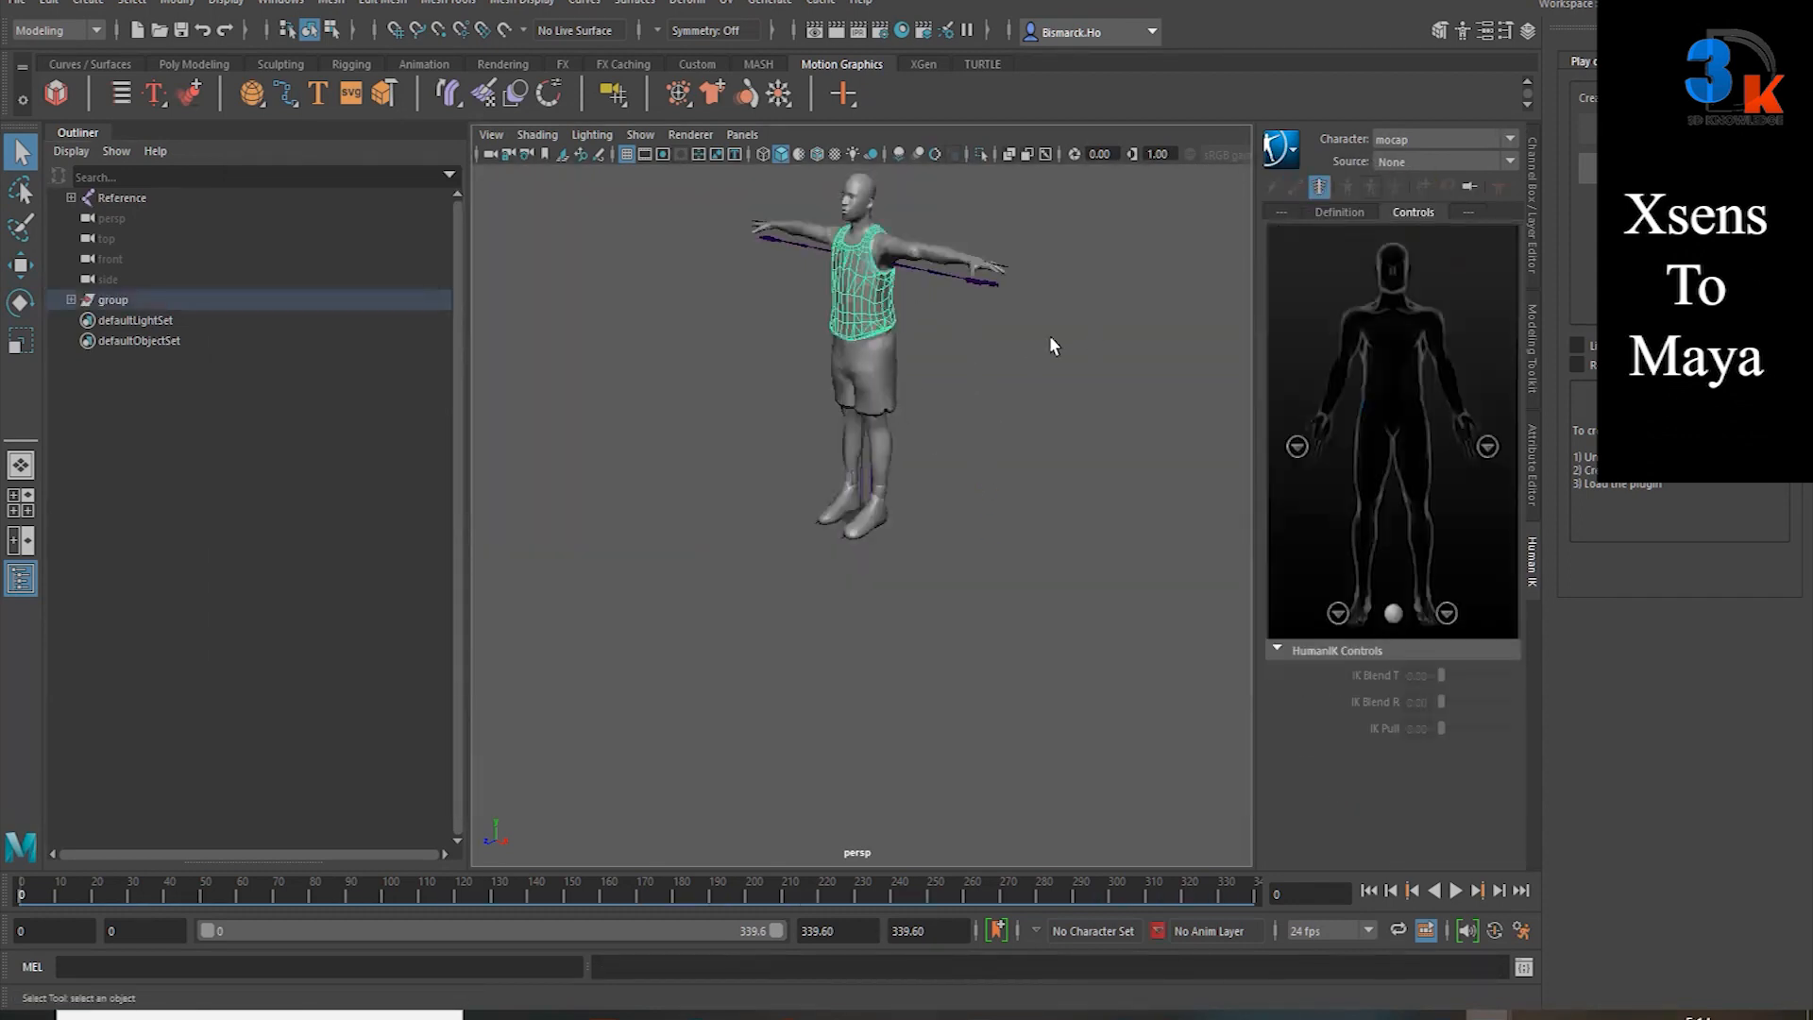
pyautogui.click(1426, 138)
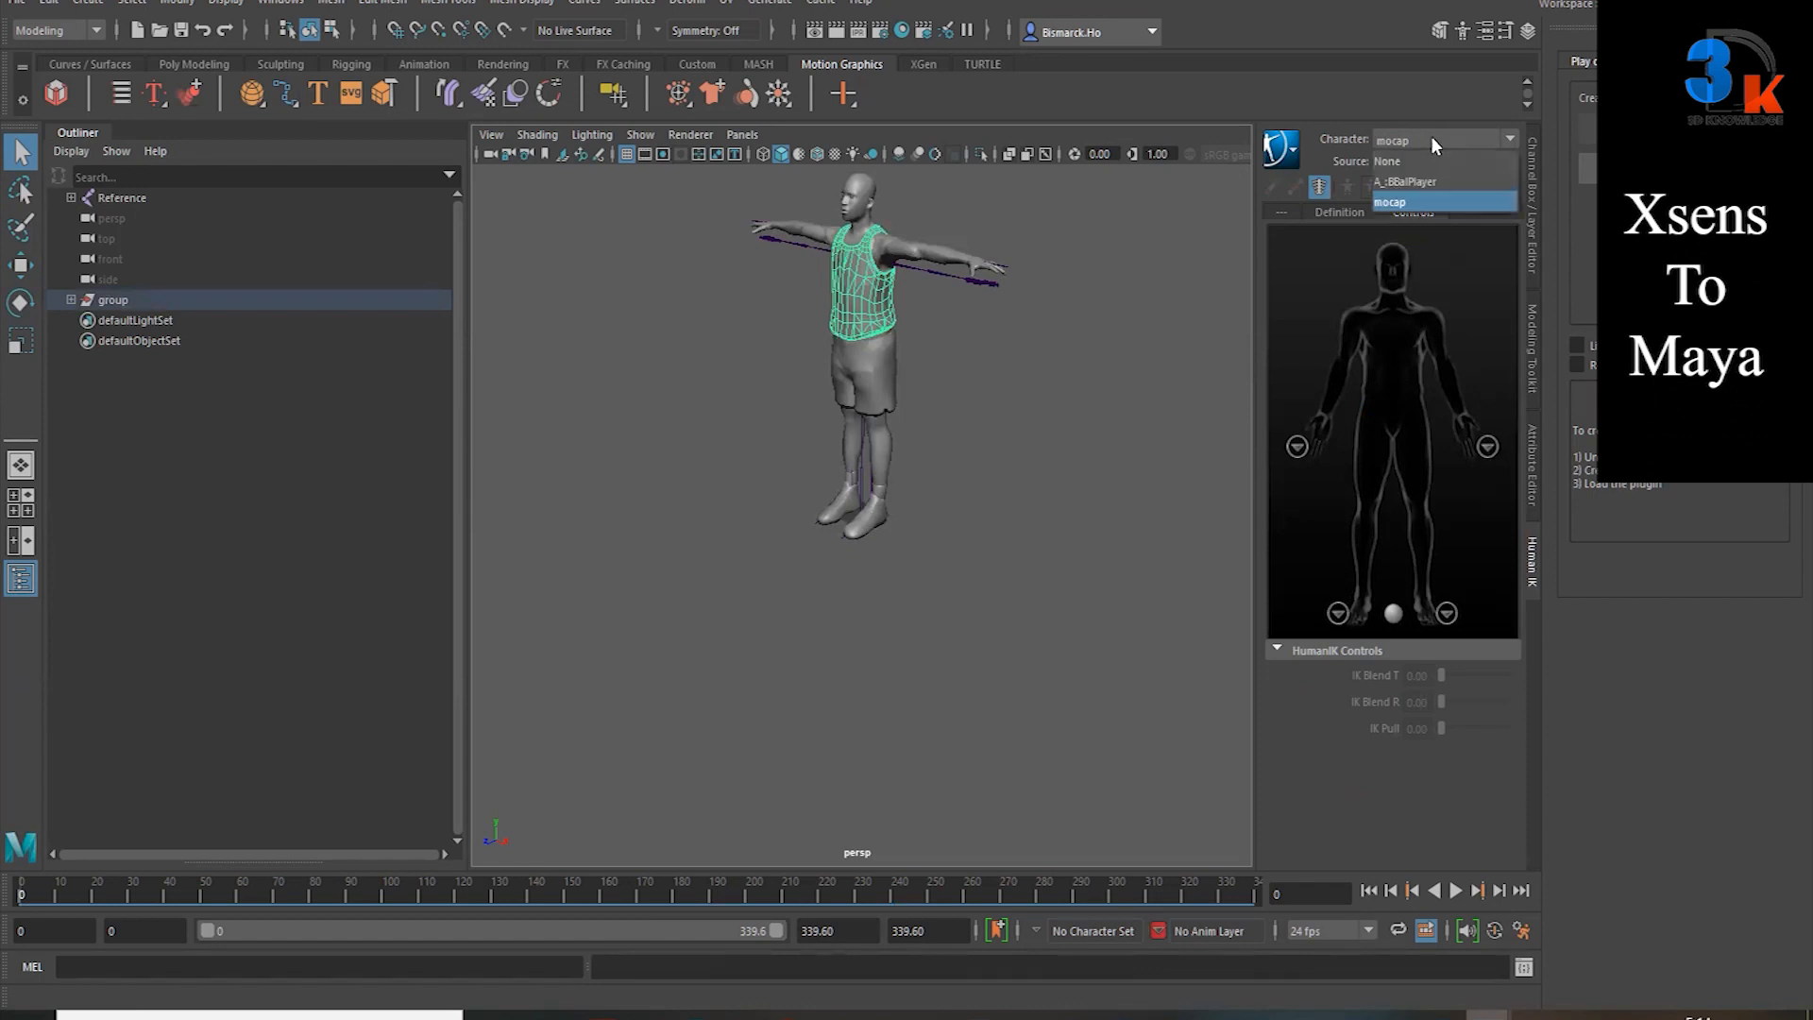
pyautogui.click(1428, 182)
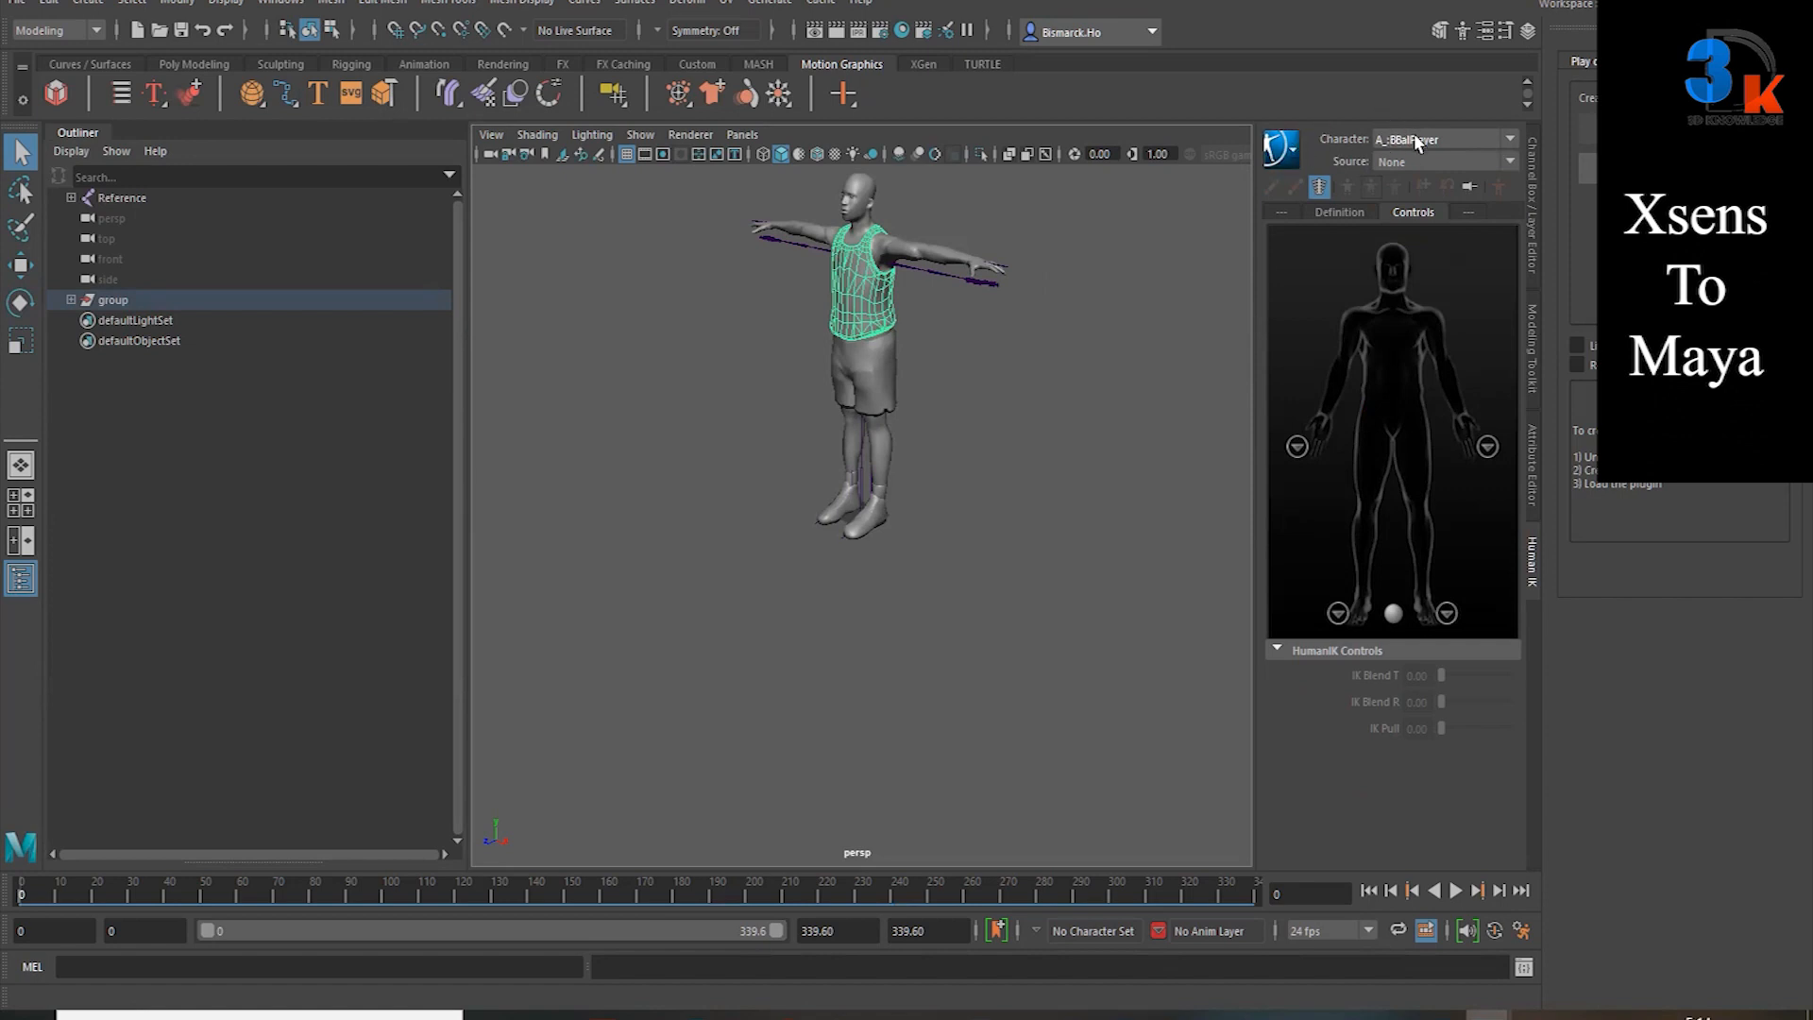
pyautogui.click(1417, 142)
pyautogui.click(1414, 179)
pyautogui.click(1416, 161)
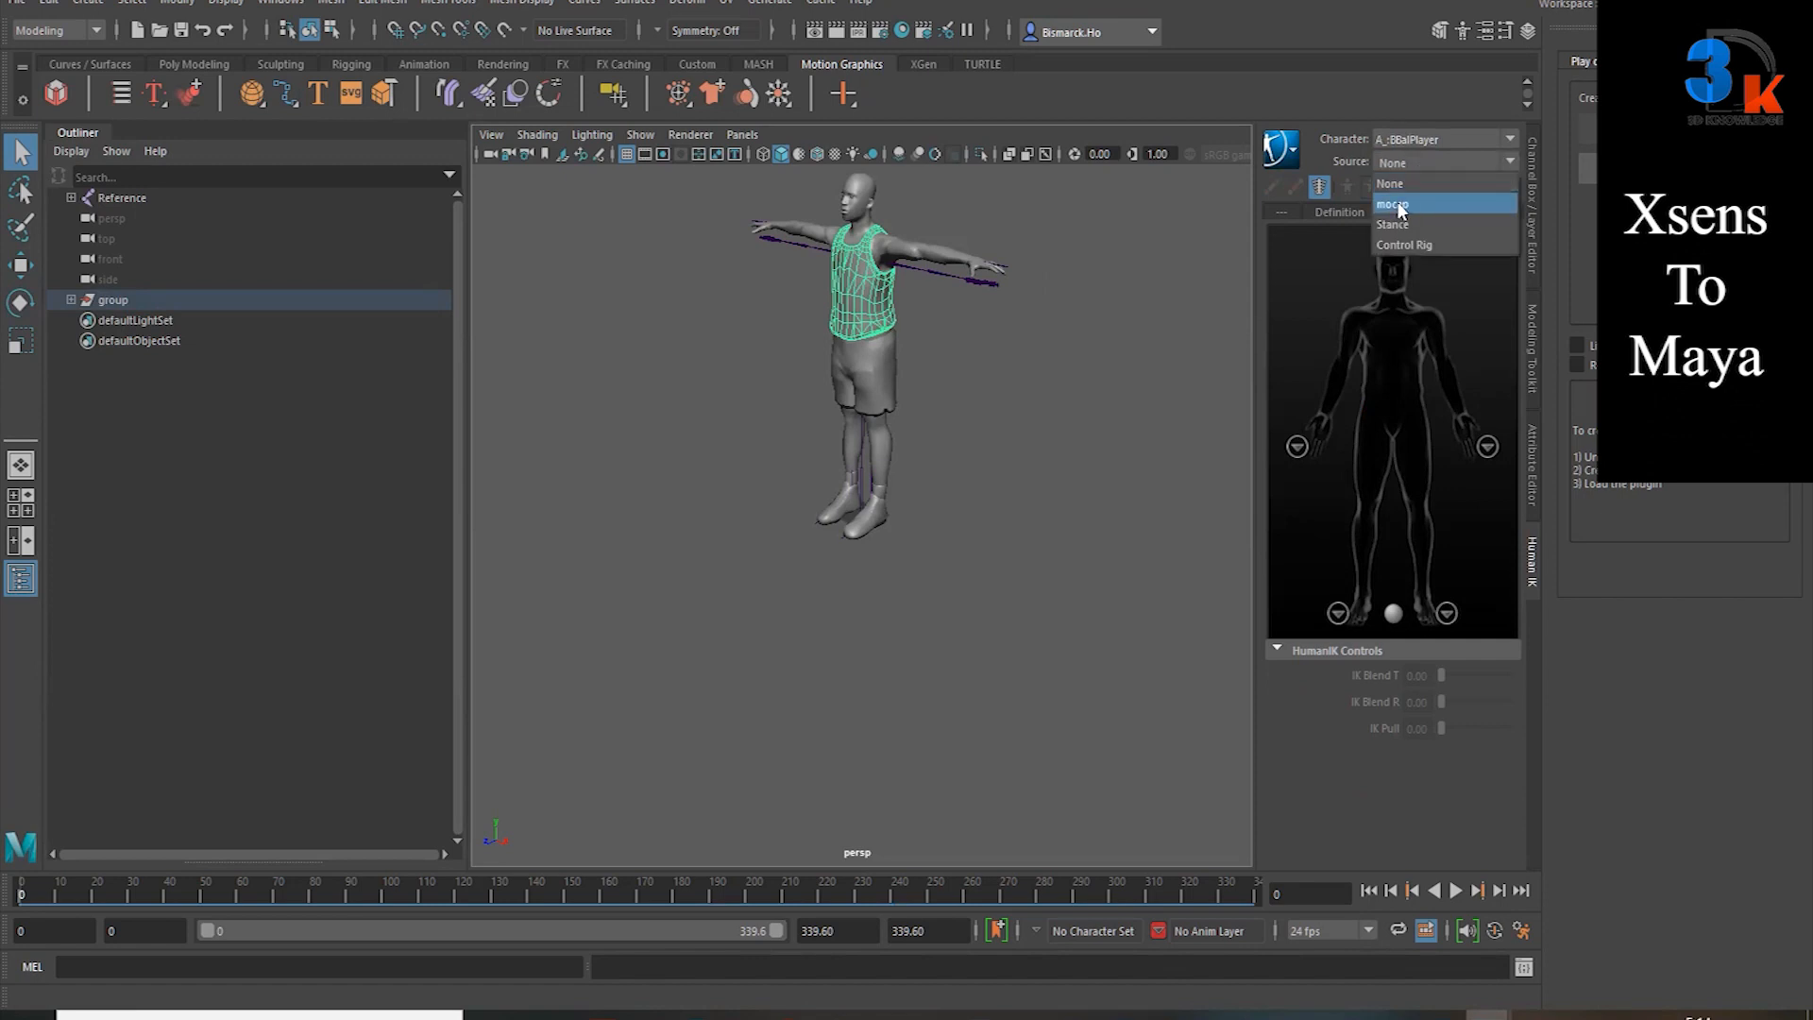
pyautogui.click(1401, 205)
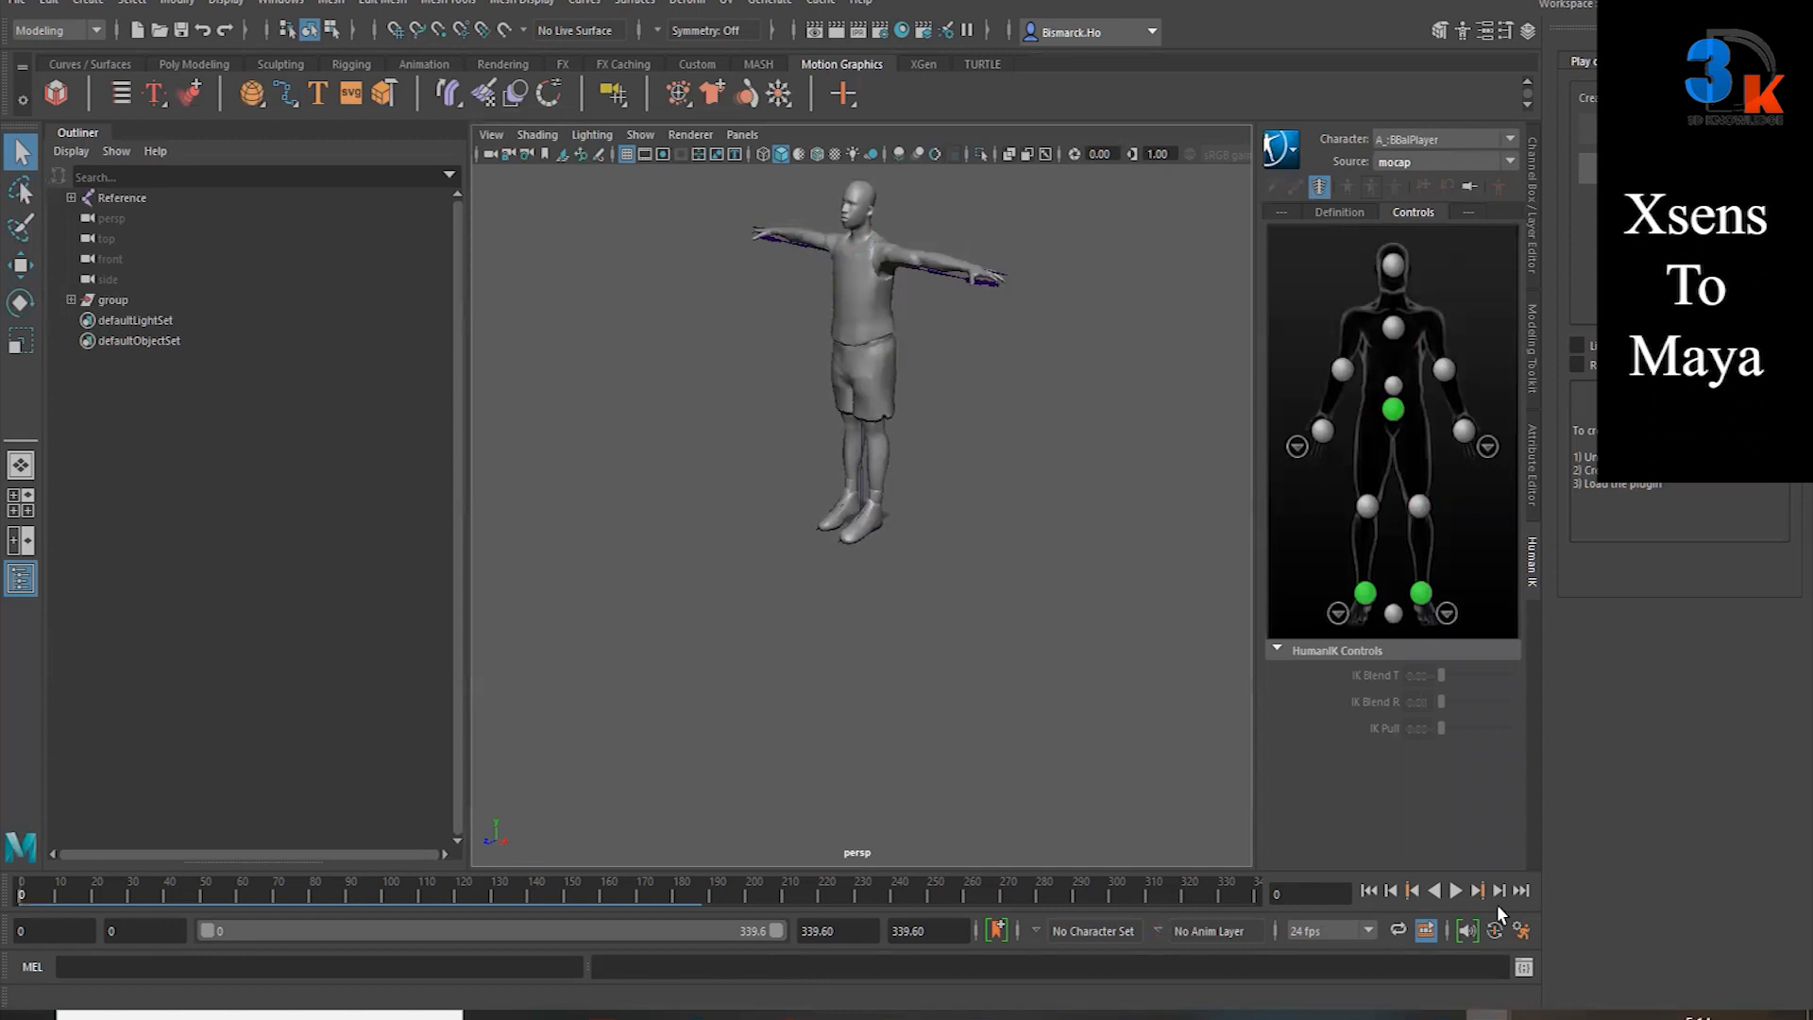
pyautogui.click(1453, 892)
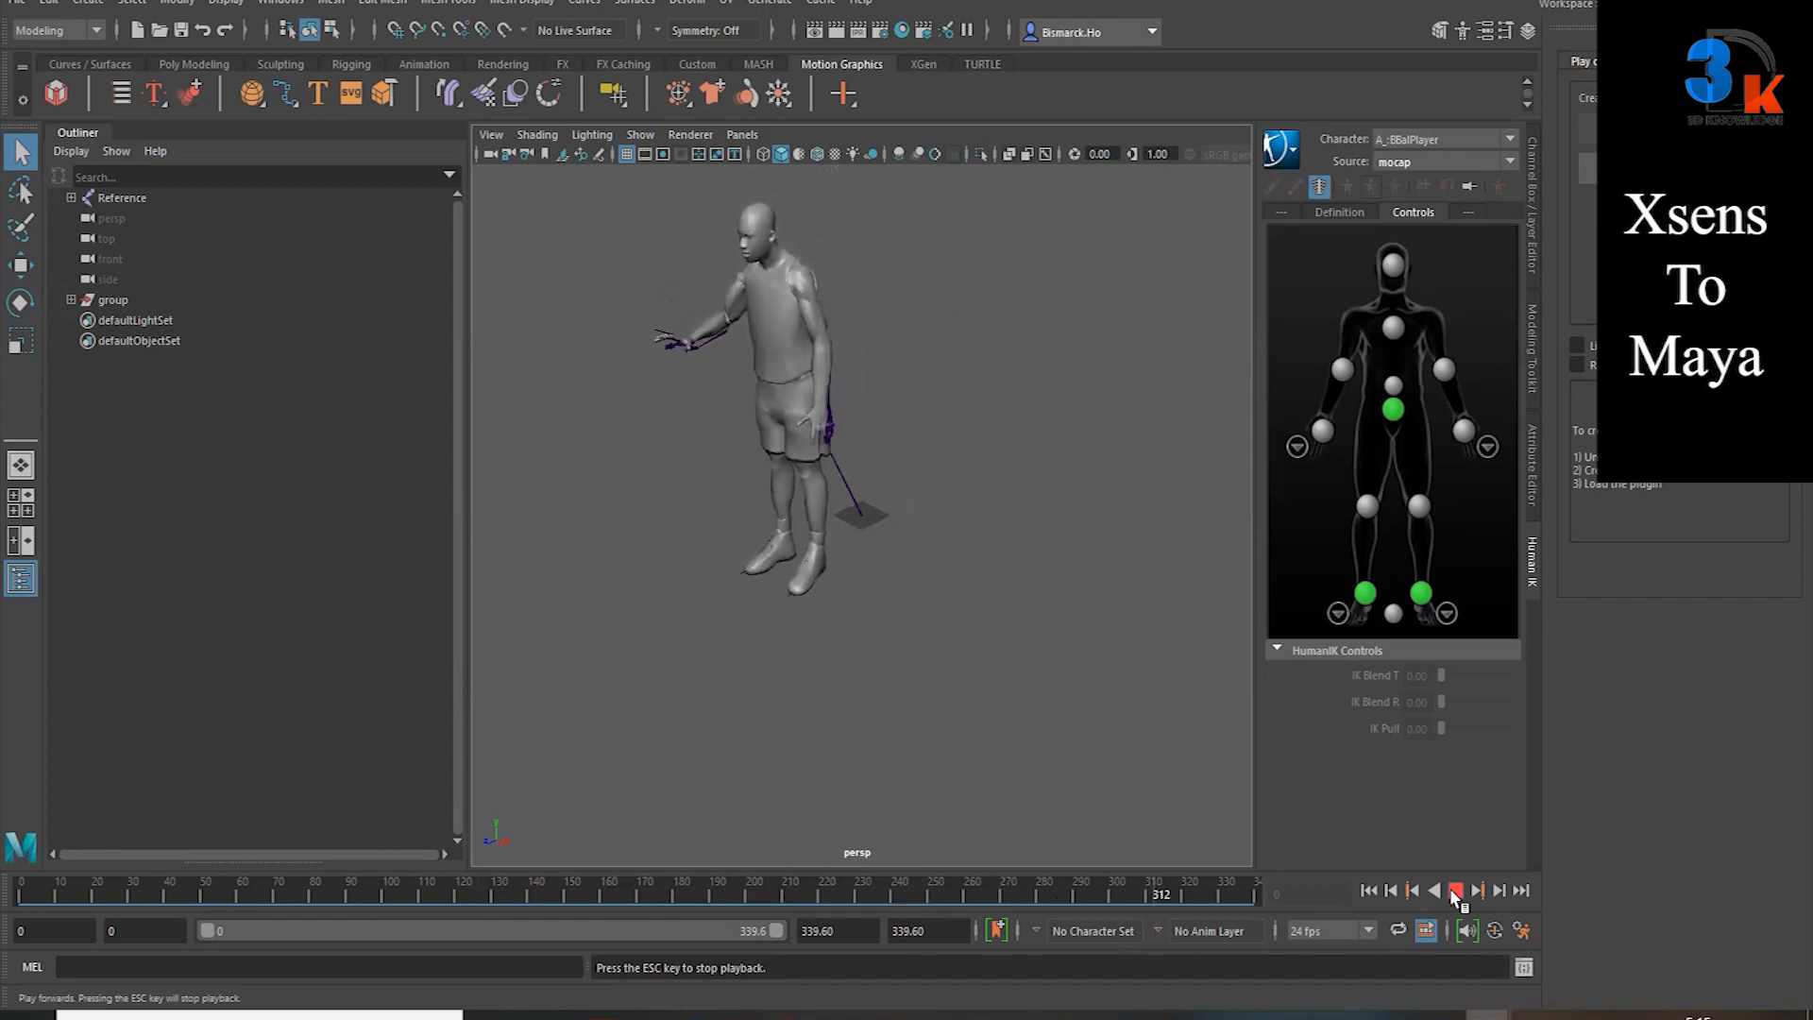
pyautogui.click(1455, 890)
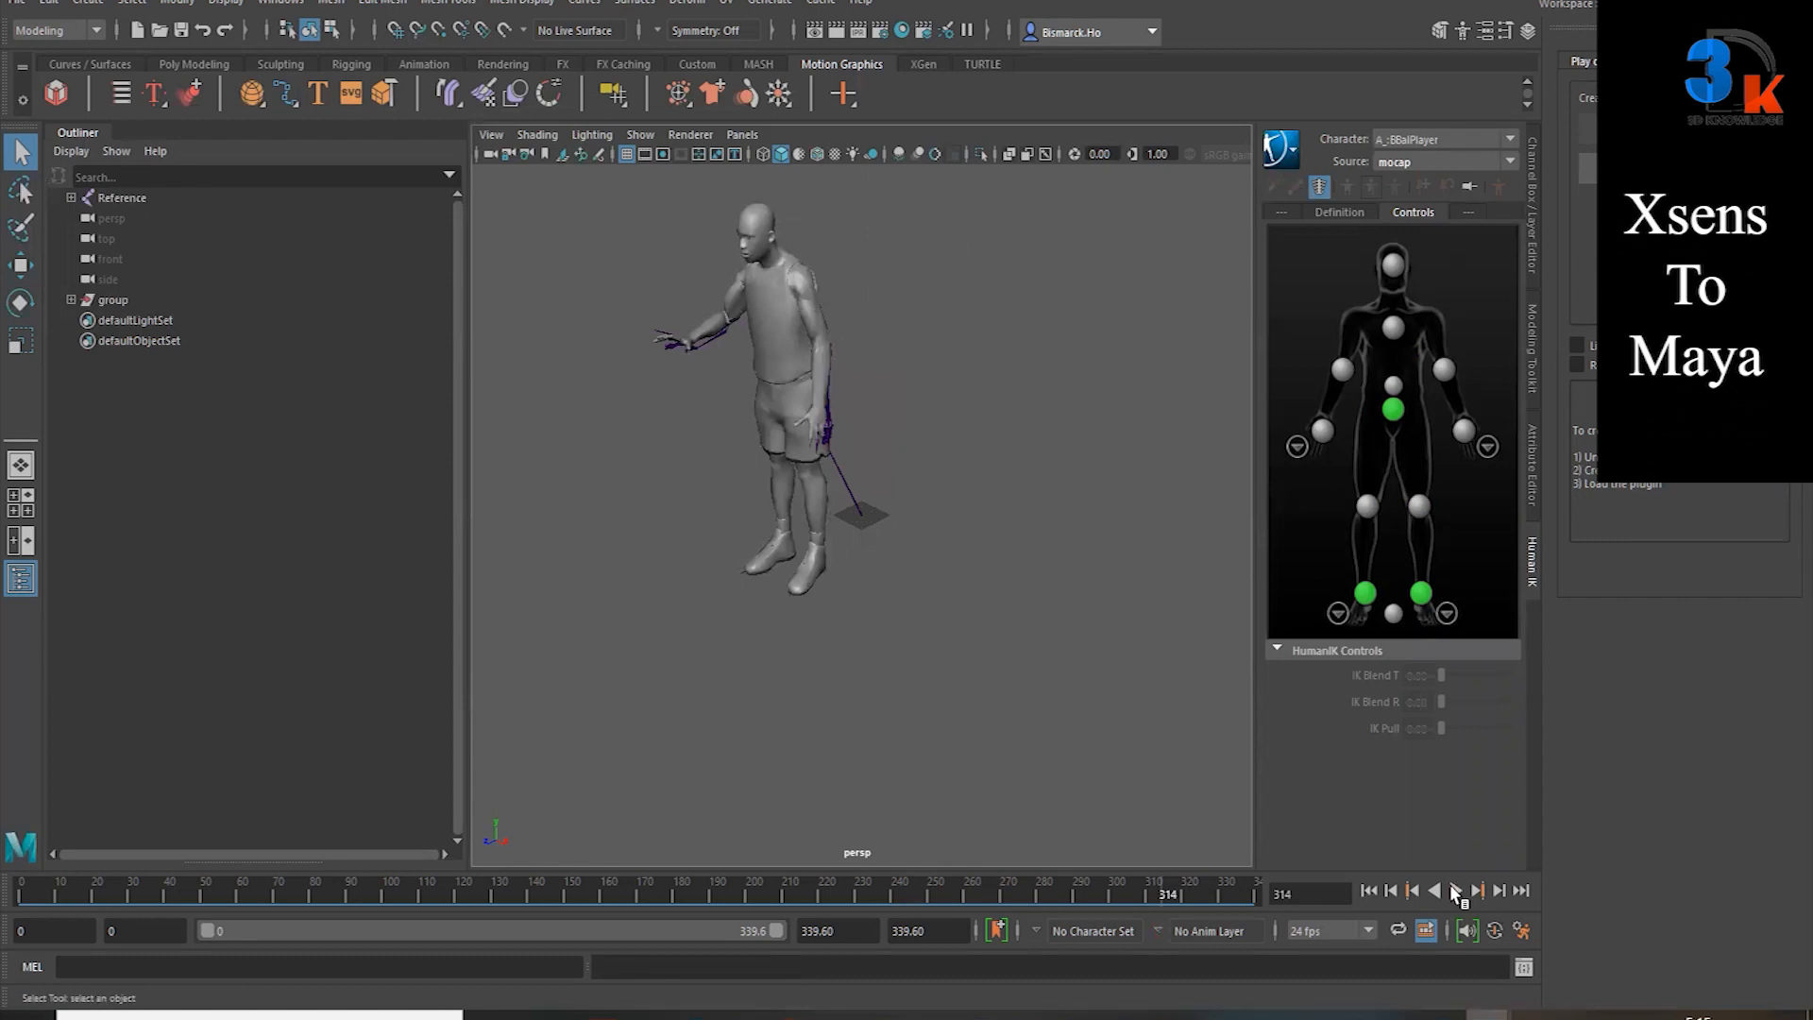
# Step: Examine the HumanIK bake options for the basketball player character
pyautogui.click(1283, 148)
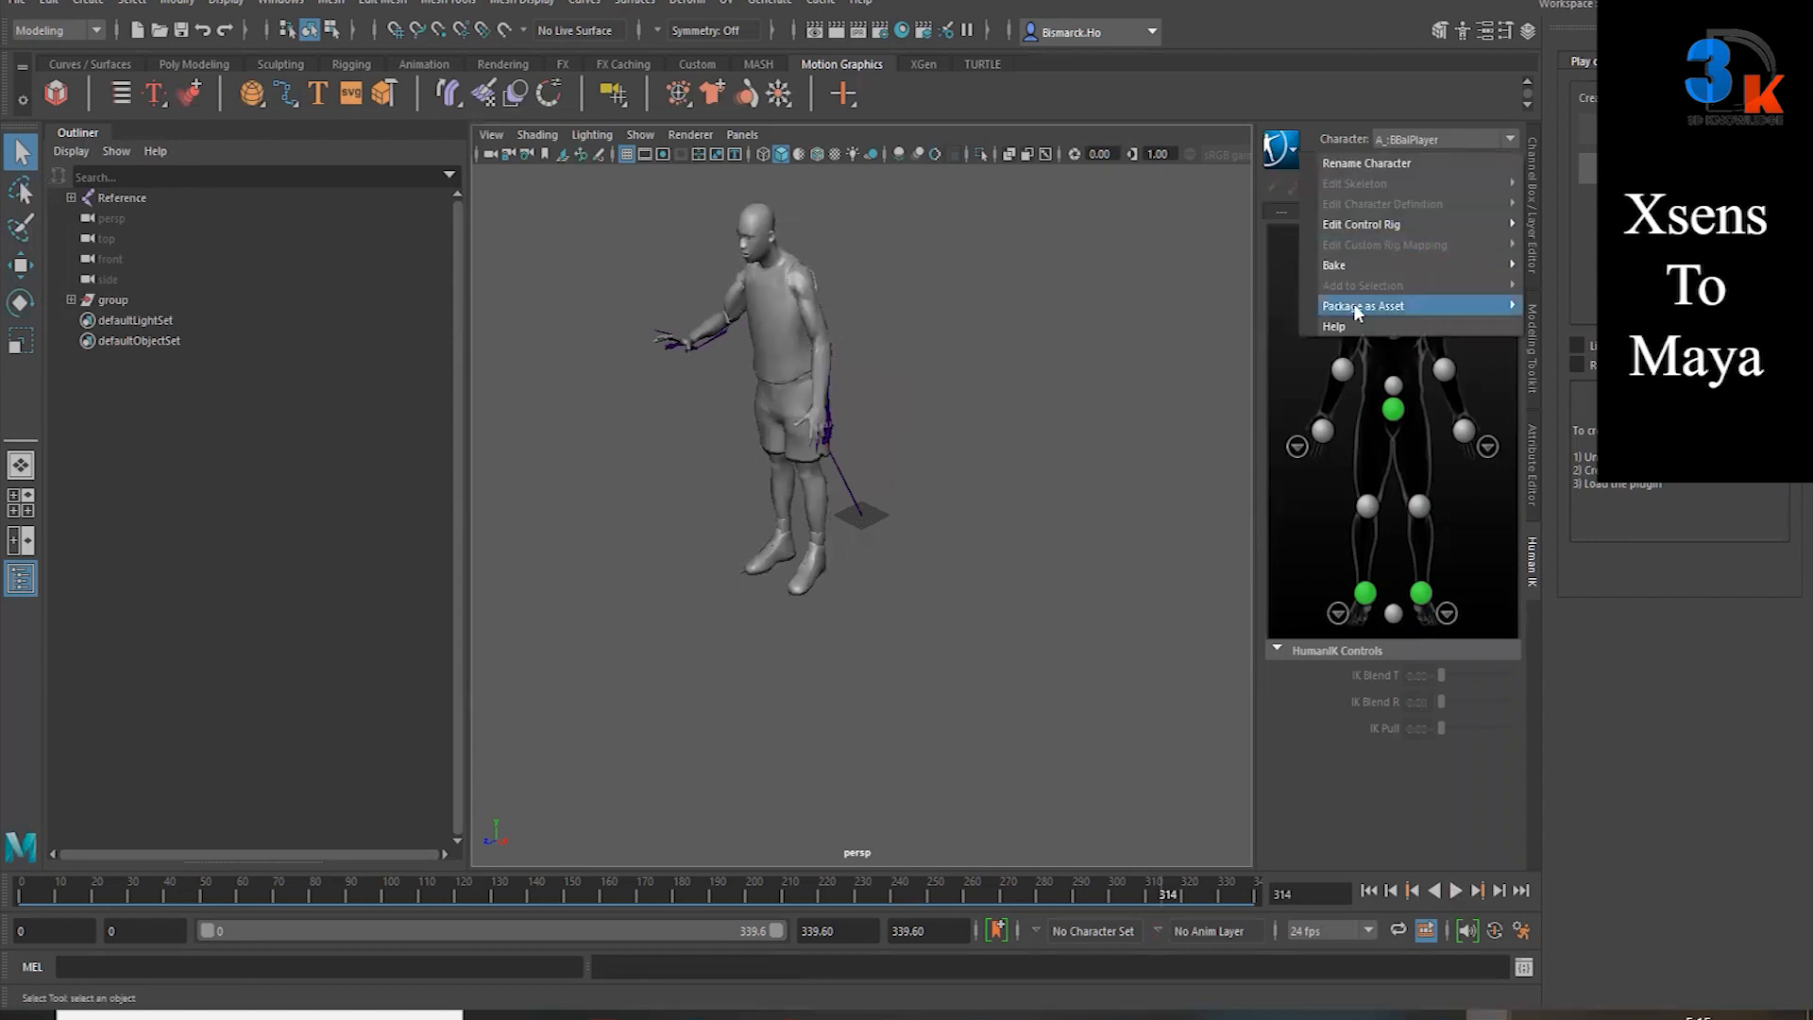
pyautogui.moveTo(1342, 267)
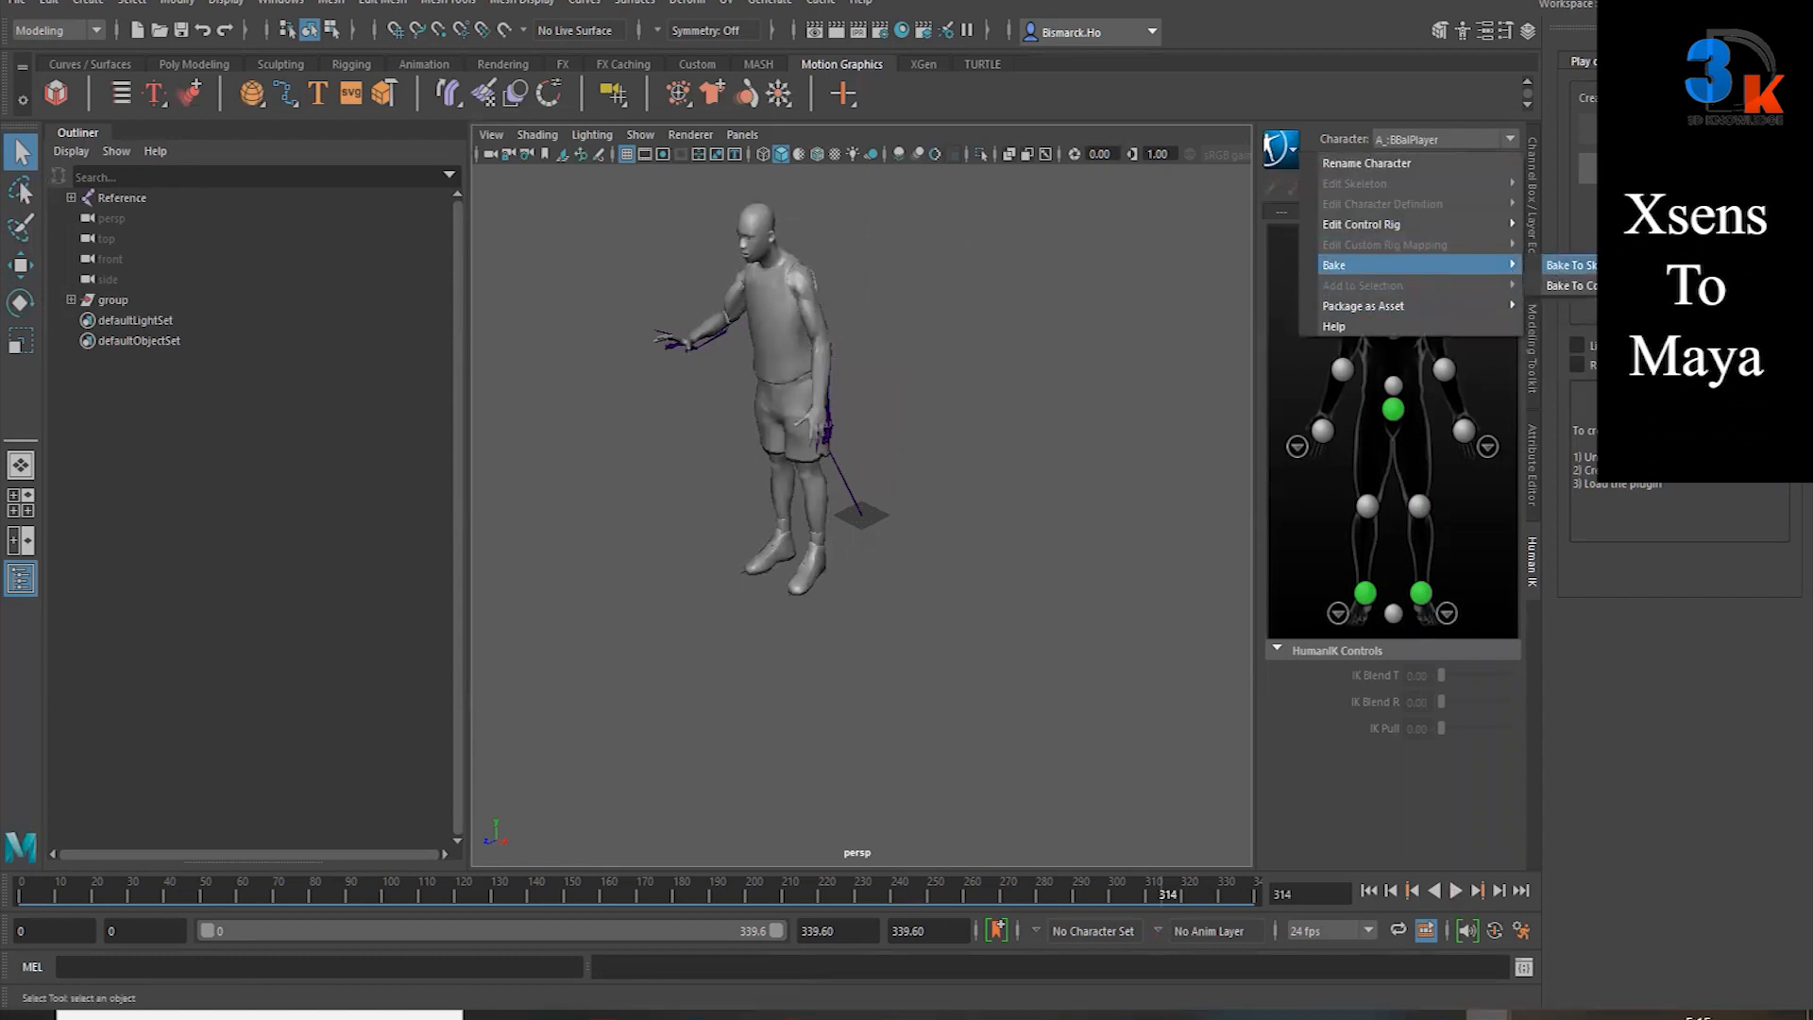
pyautogui.click(1583, 287)
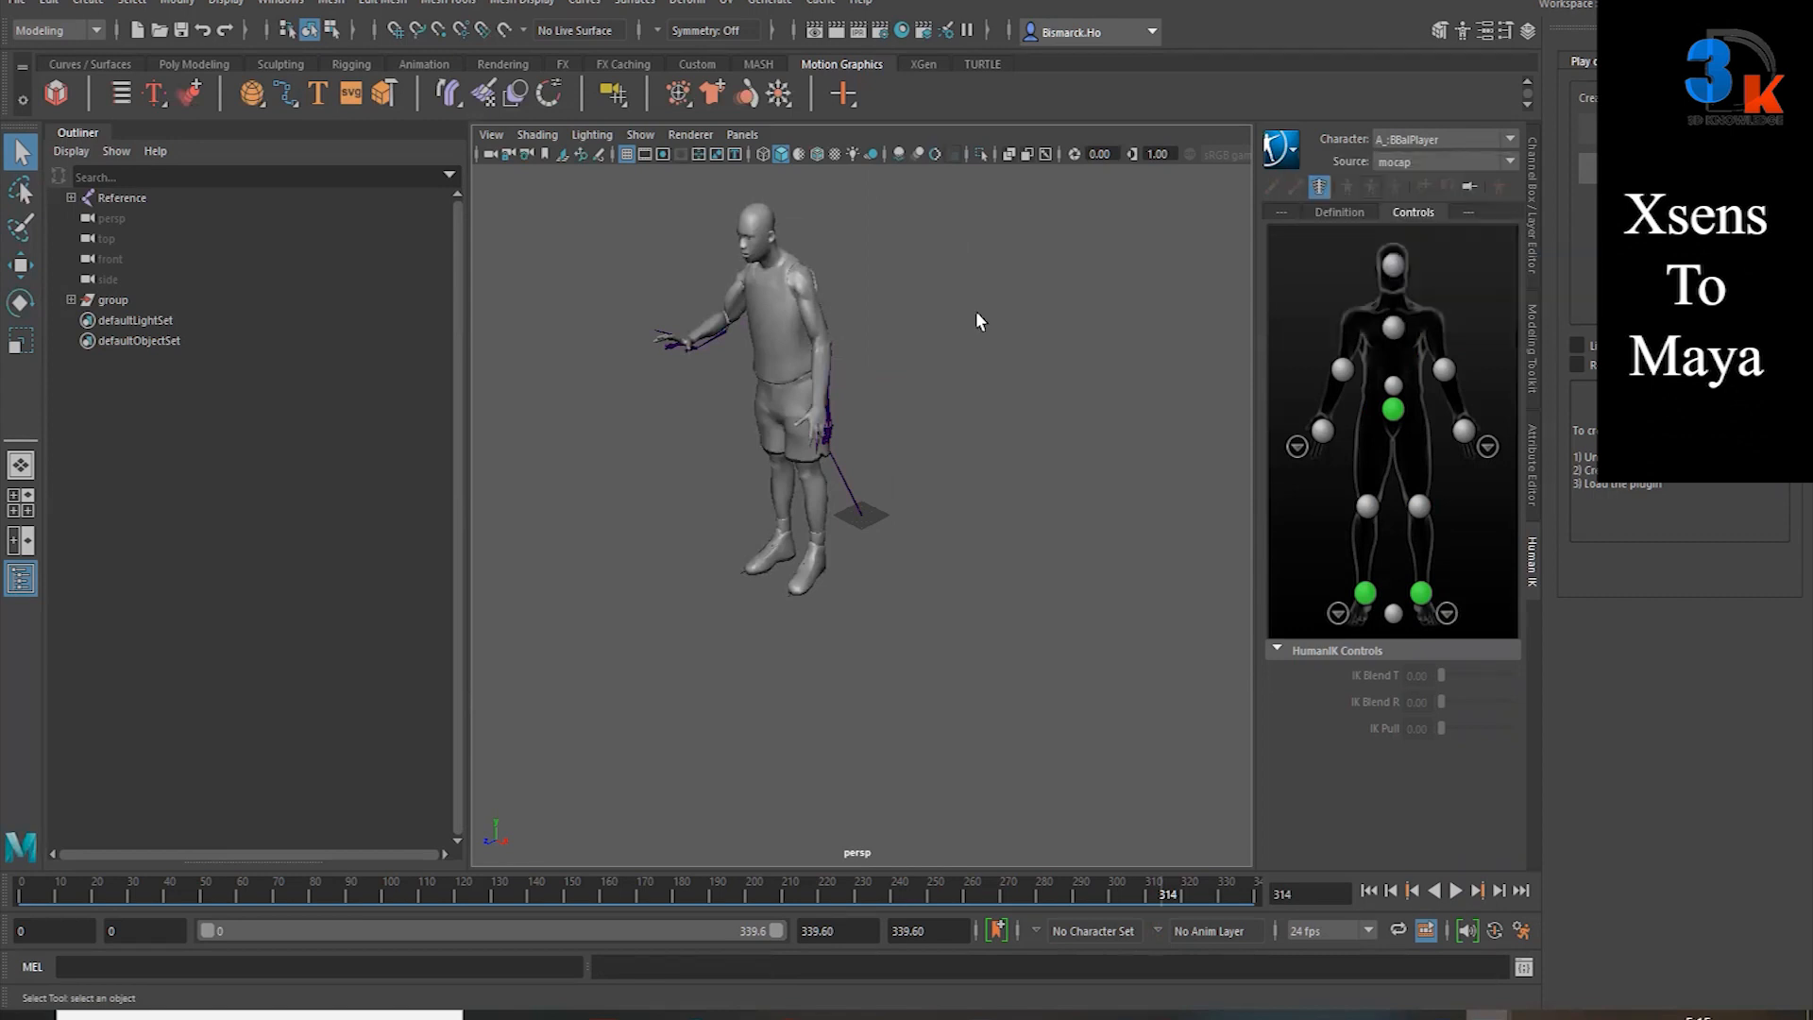